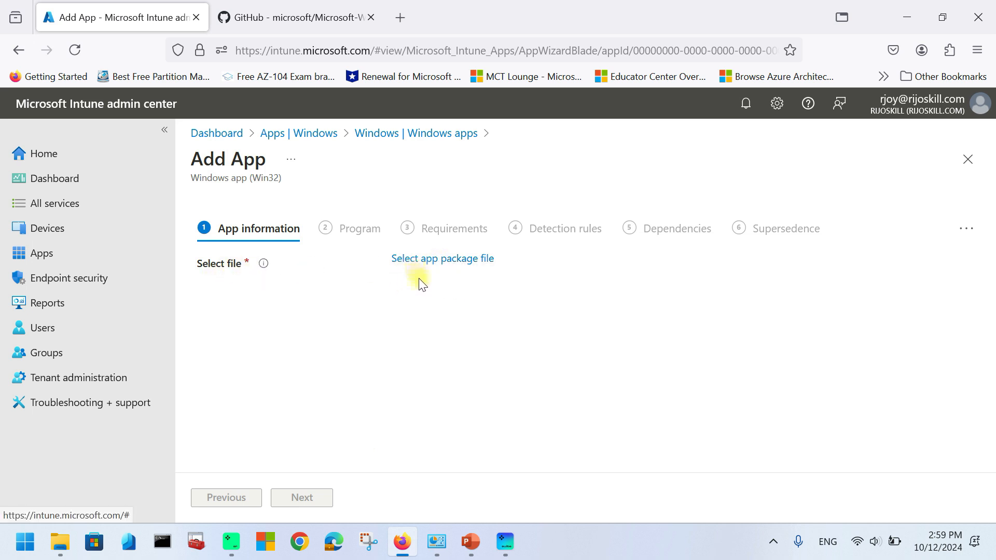
- Open the app package file selection, and download the Microsoft-Win32-Content-Prep-Tool repository from GitHub as a ZIP, showing it in its folder
{"action": "left_click", "coordinate": [426, 259]}
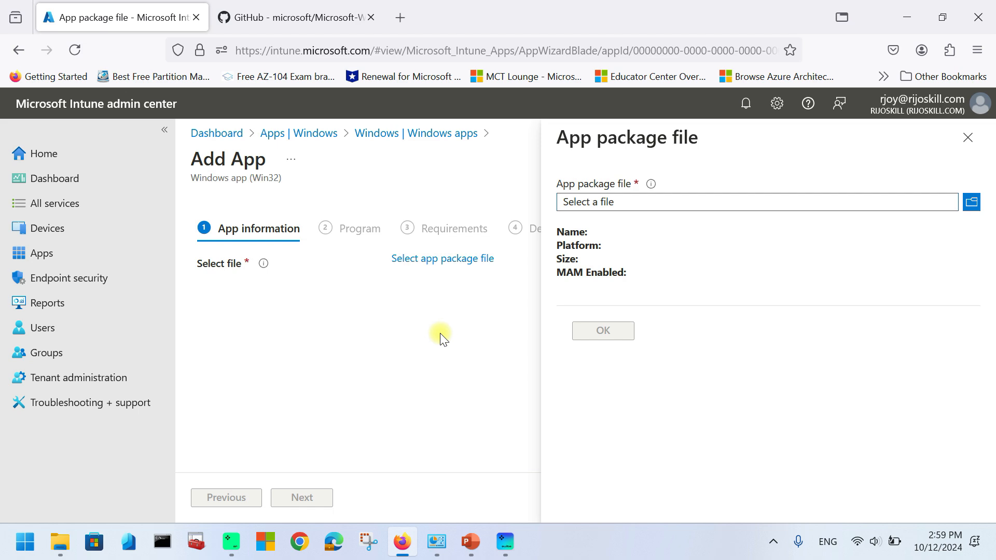
{"action": "left_click", "coordinate": [296, 19]}
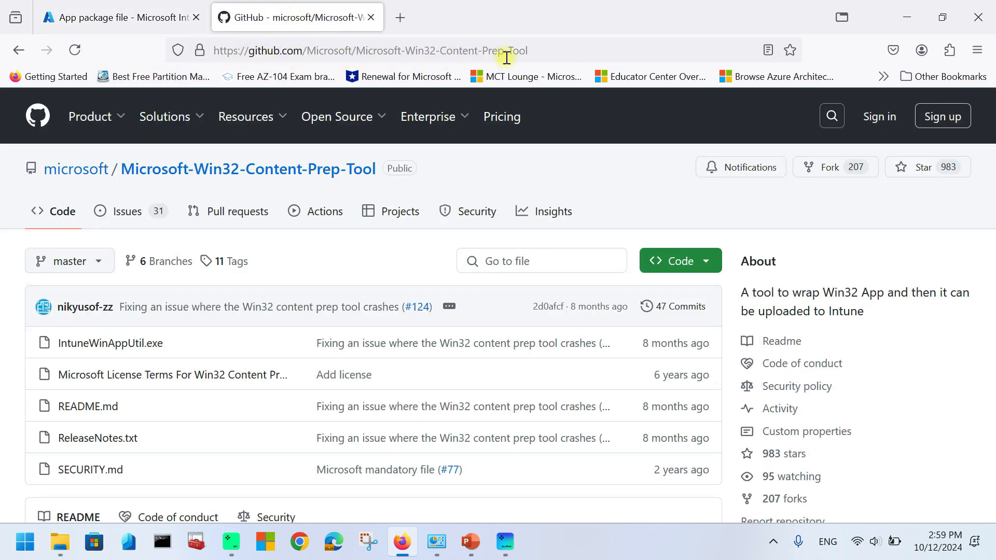
{"action": "left_click", "coordinate": [703, 263]}
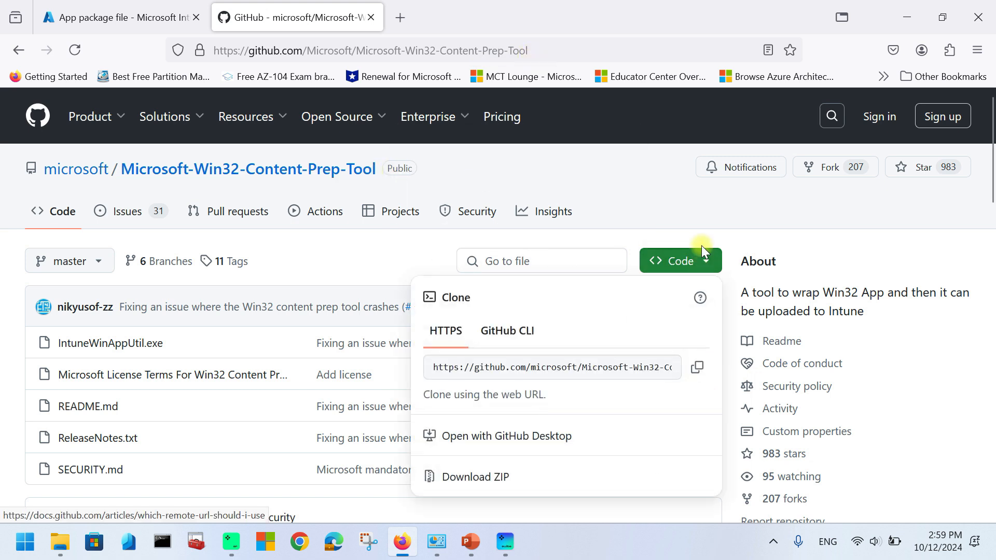
{"action": "left_click", "coordinate": [458, 480]}
{"action": "left_click", "coordinate": [884, 88]}
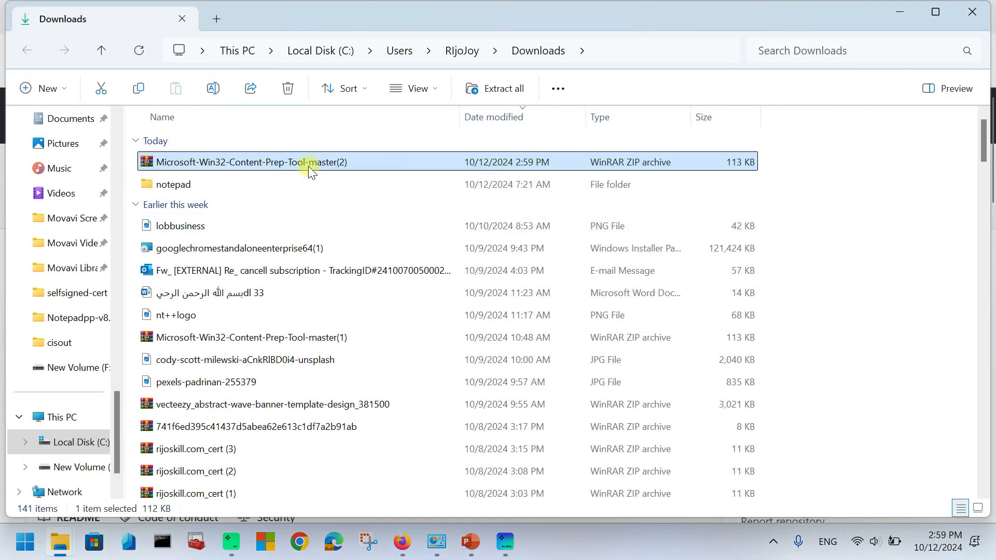
- Extract the downloaded Microsoft-Win32-Content-Prep-Tool-master(2) archive into its default folder in Downloads
{"action": "right_click", "coordinate": [310, 170]}
{"action": "left_click", "coordinate": [371, 262]}
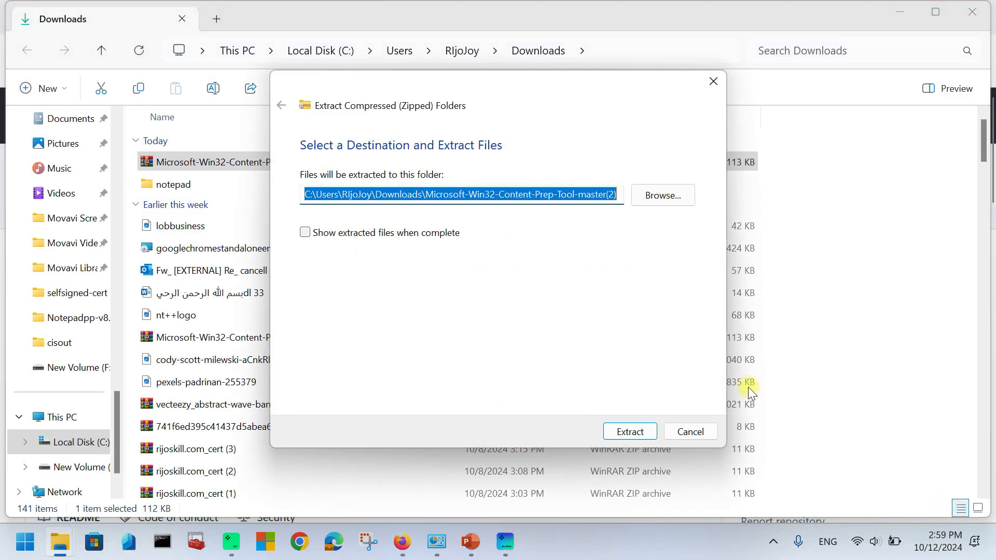
{"action": "left_click", "coordinate": [634, 430]}
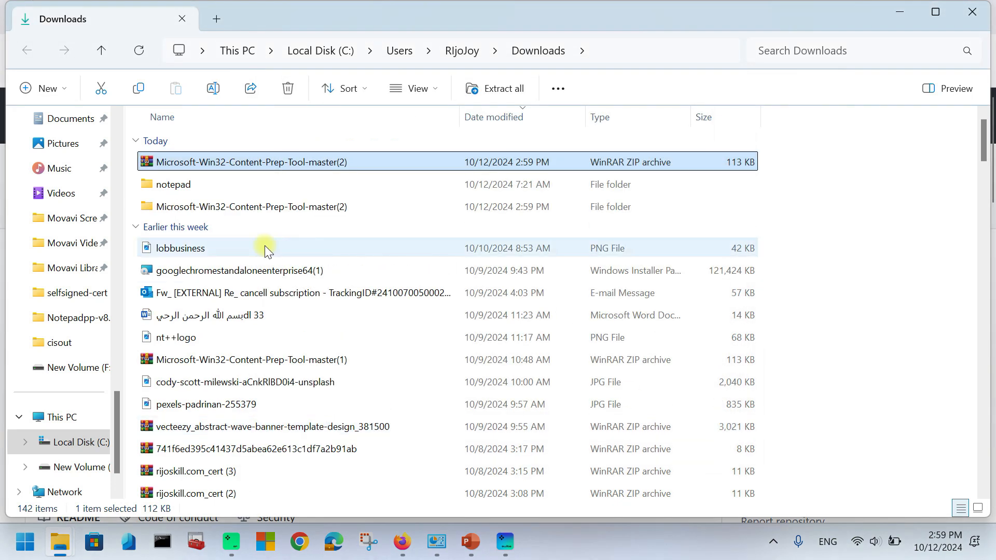
- Run IntuneWinAppUtil from the extracted Microsoft-Win32-Content-Prep-Tool-master folder
{"action": "double_click", "coordinate": [241, 208]}
{"action": "double_click", "coordinate": [226, 164]}
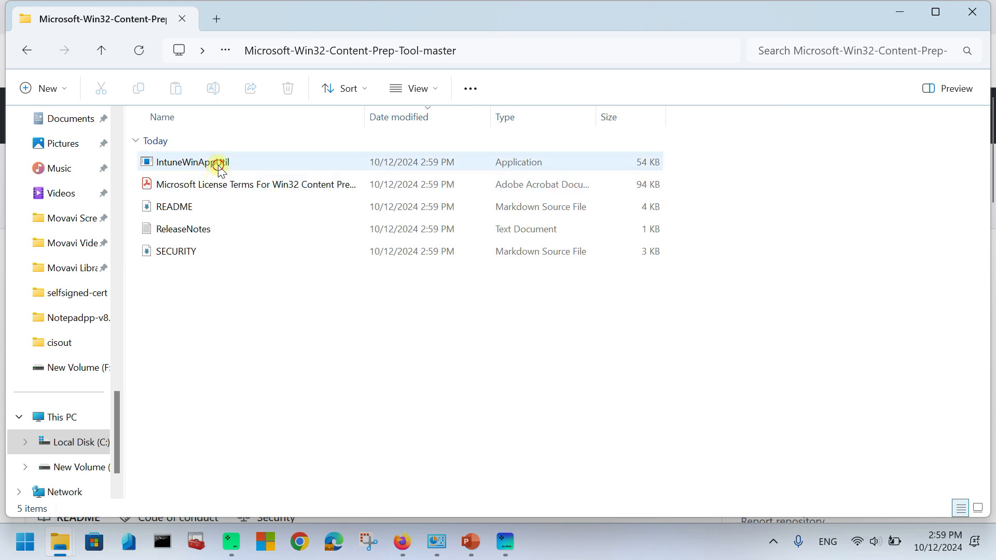
{"action": "double_click", "coordinate": [218, 165]}
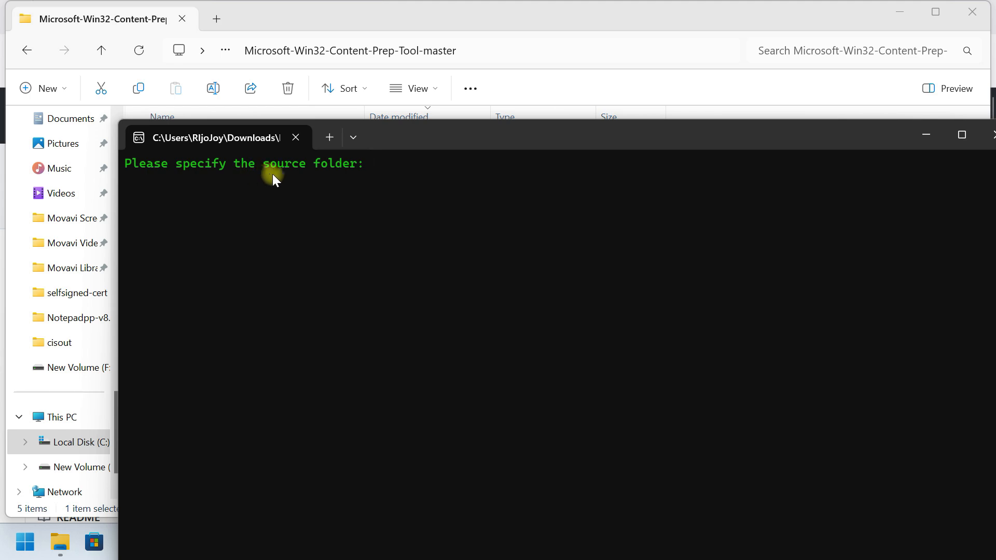
- Set the packaging console aside and open the notepad folder in Downloads
{"action": "left_click", "coordinate": [926, 135]}
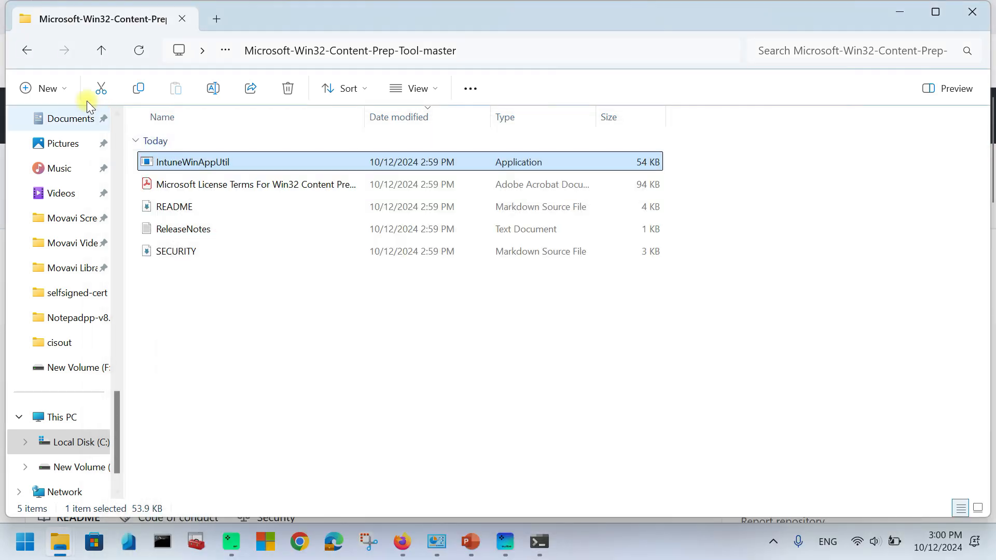
{"action": "left_click", "coordinate": [36, 53]}
{"action": "left_click", "coordinate": [32, 56]}
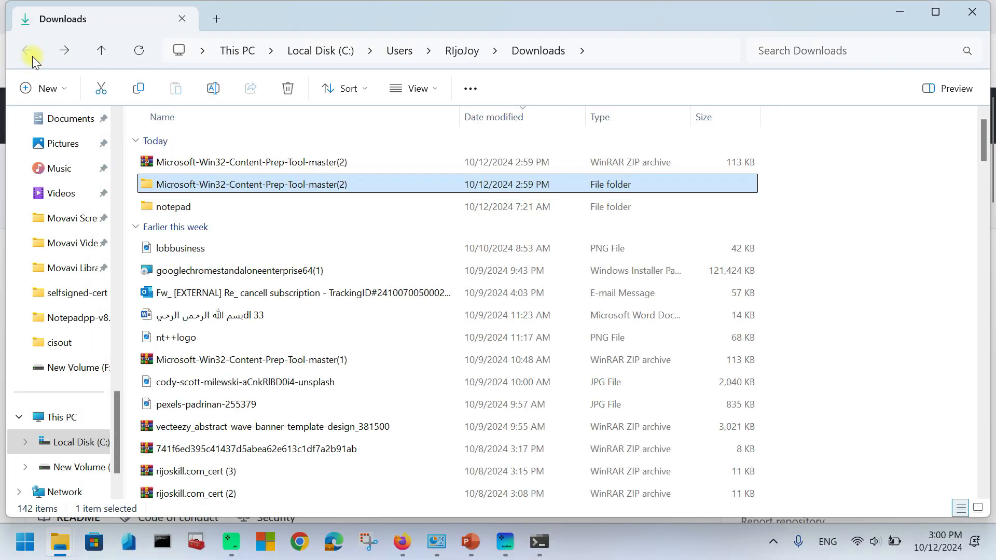
{"action": "double_click", "coordinate": [182, 206]}
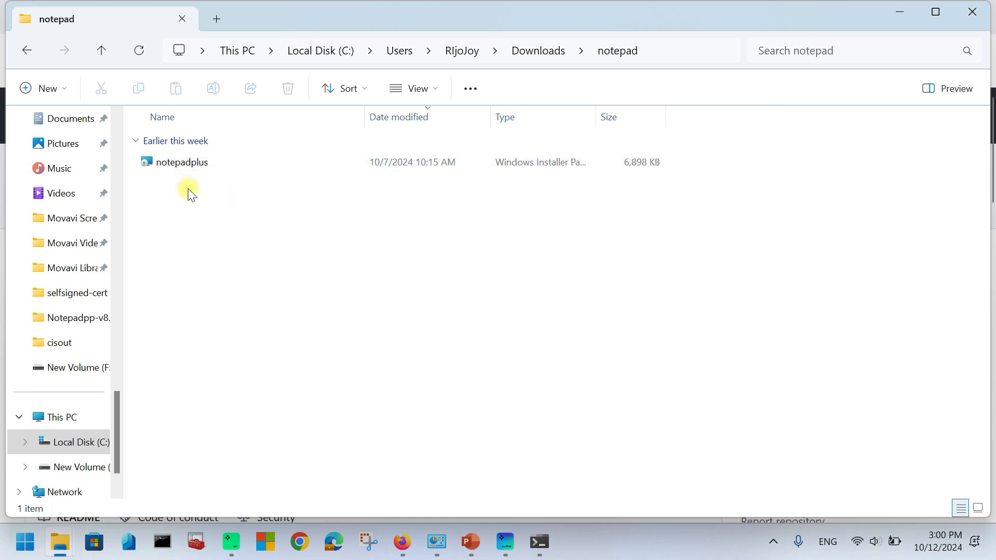
- Check the file type of the notepadplus installer in its properties
{"action": "left_click", "coordinate": [184, 156]}
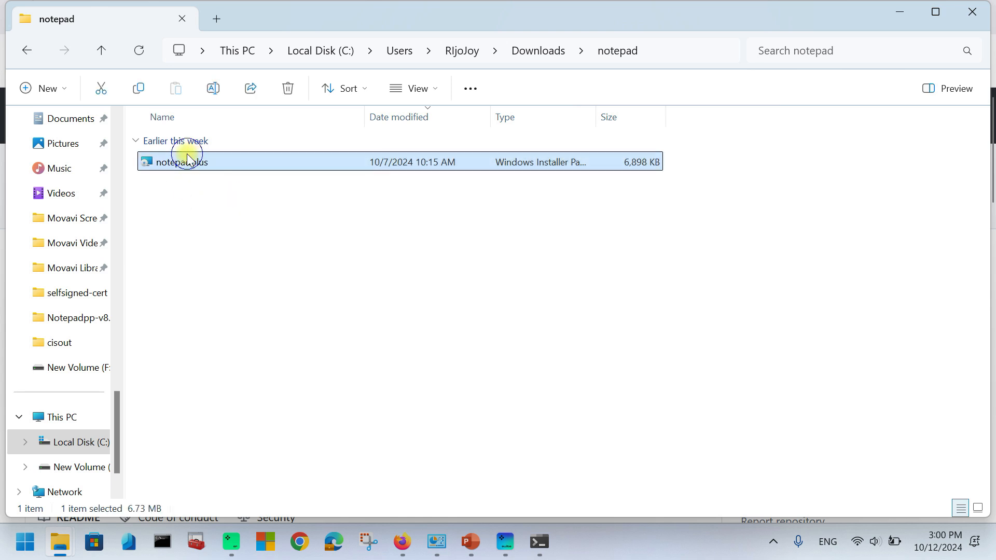
{"action": "right_click", "coordinate": [187, 155]}
{"action": "left_click", "coordinate": [255, 443]}
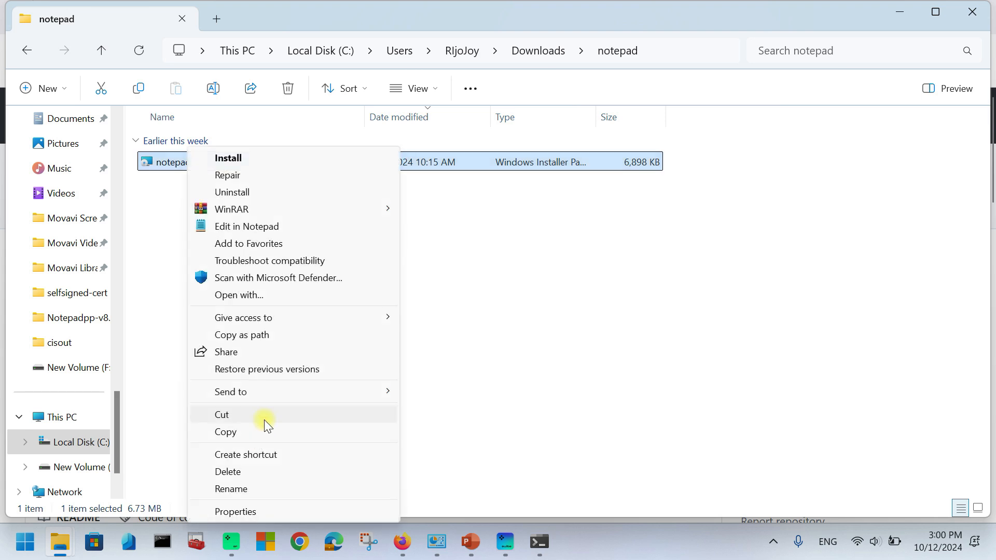
{"action": "left_click", "coordinate": [249, 509]}
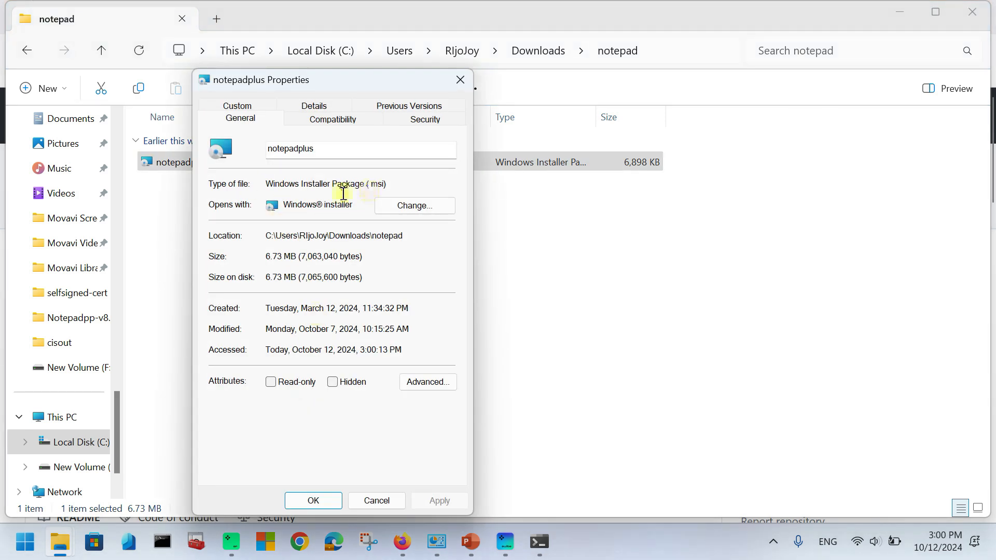
{"action": "left_click", "coordinate": [460, 80]}
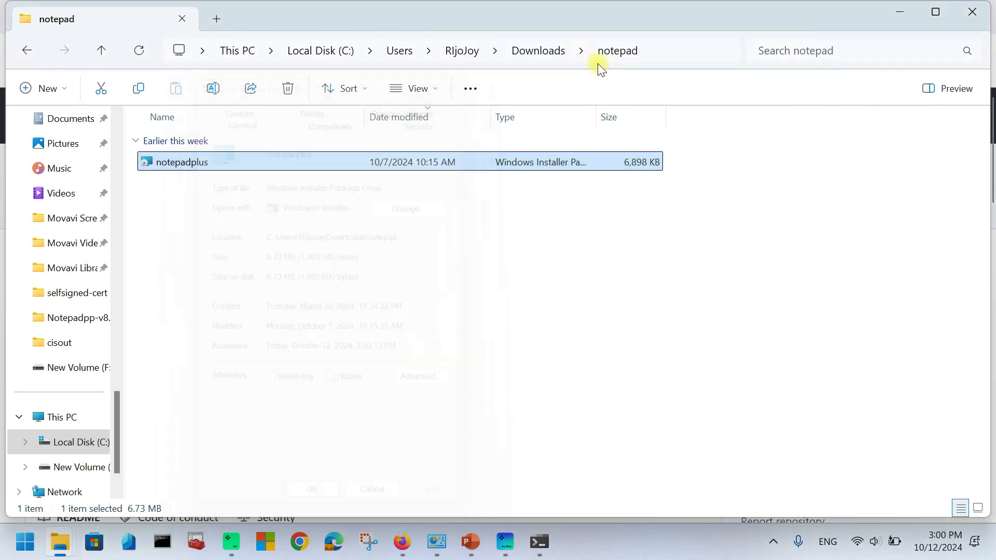
- Specify the full path of the Downloads\notepad folder as the source folder in the packaging console
{"action": "left_click", "coordinate": [667, 54]}
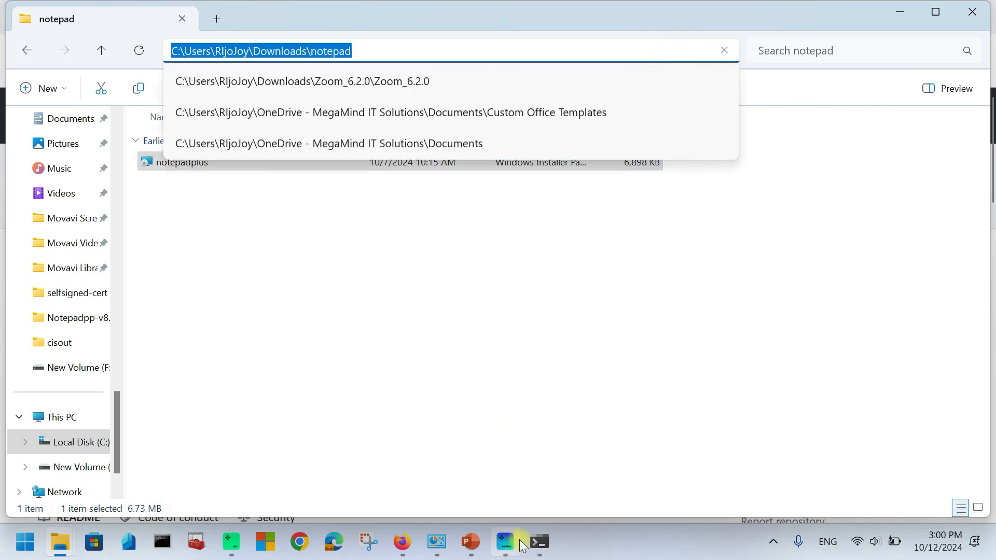
{"action": "left_click", "coordinate": [539, 542]}
{"action": "type", "text": "C:\\Users\\RIjoJoy\\Downloads\\notepad"}
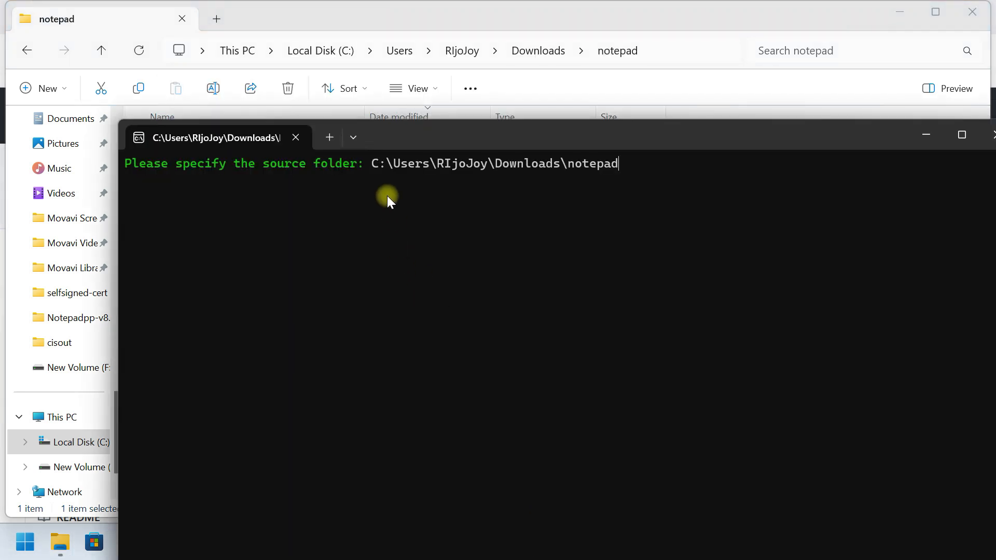
{"action": "key", "text": "Return"}
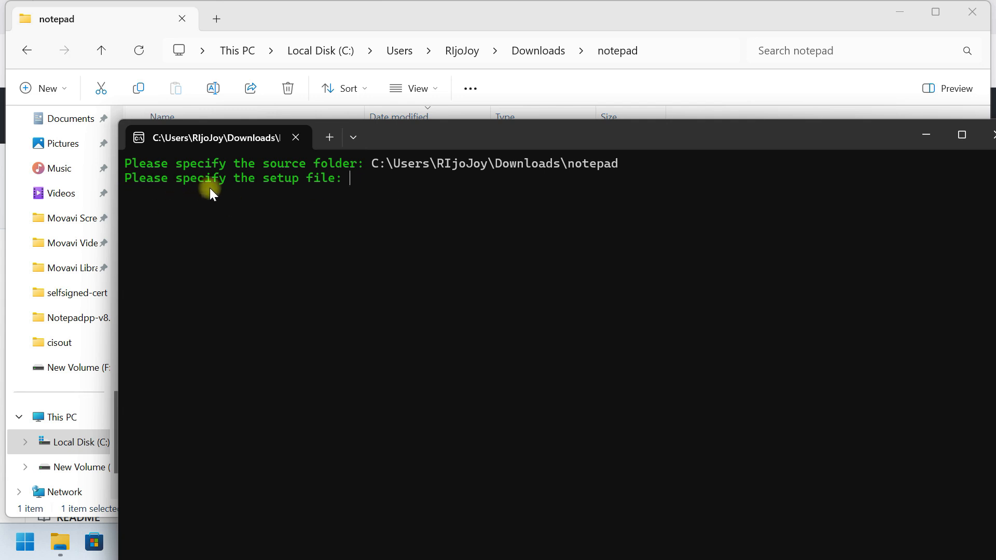
- Copy the notepadplus installer's file name from its properties
{"action": "left_click", "coordinate": [925, 135]}
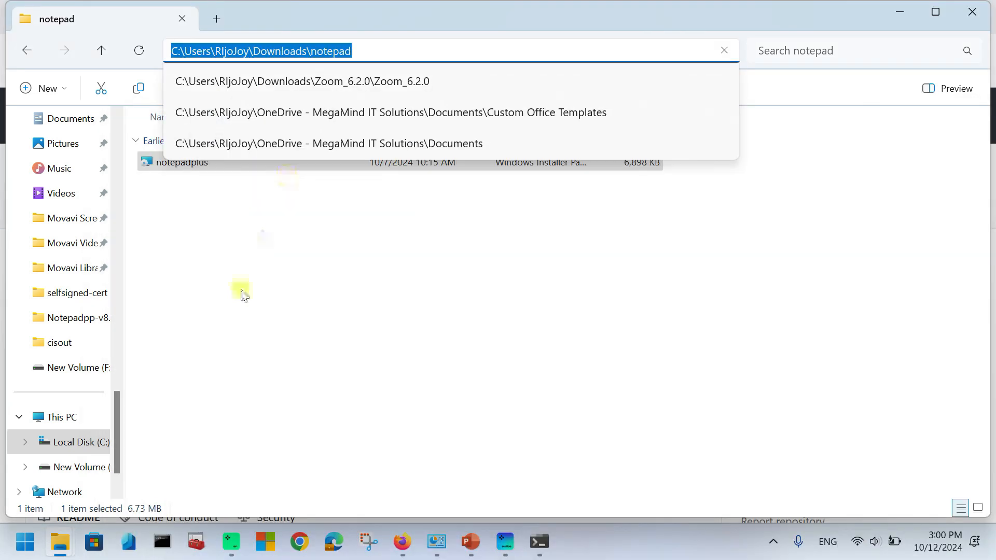
{"action": "left_click", "coordinate": [225, 172]}
{"action": "right_click", "coordinate": [215, 156]}
{"action": "left_click", "coordinate": [186, 162]}
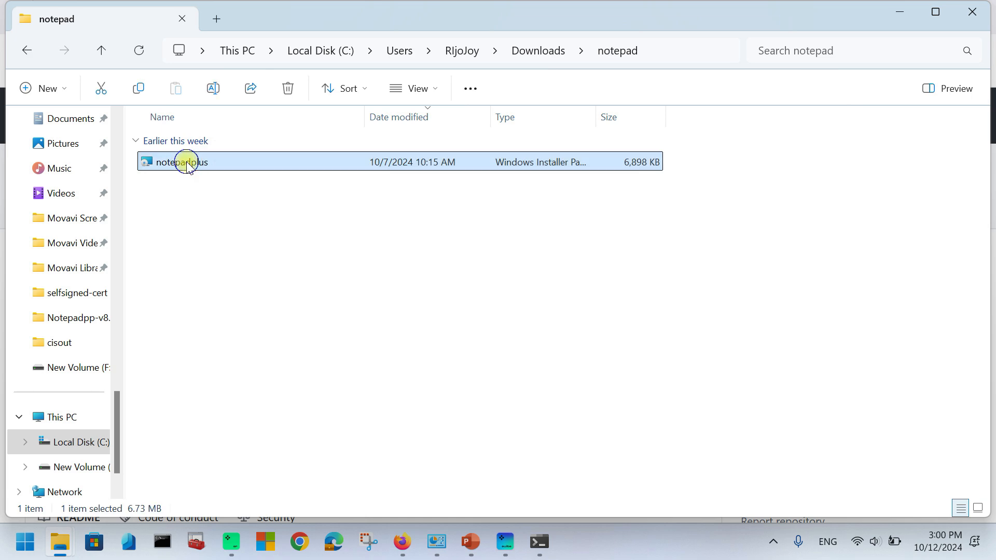
{"action": "right_click", "coordinate": [185, 162]}
{"action": "left_click", "coordinate": [266, 453]}
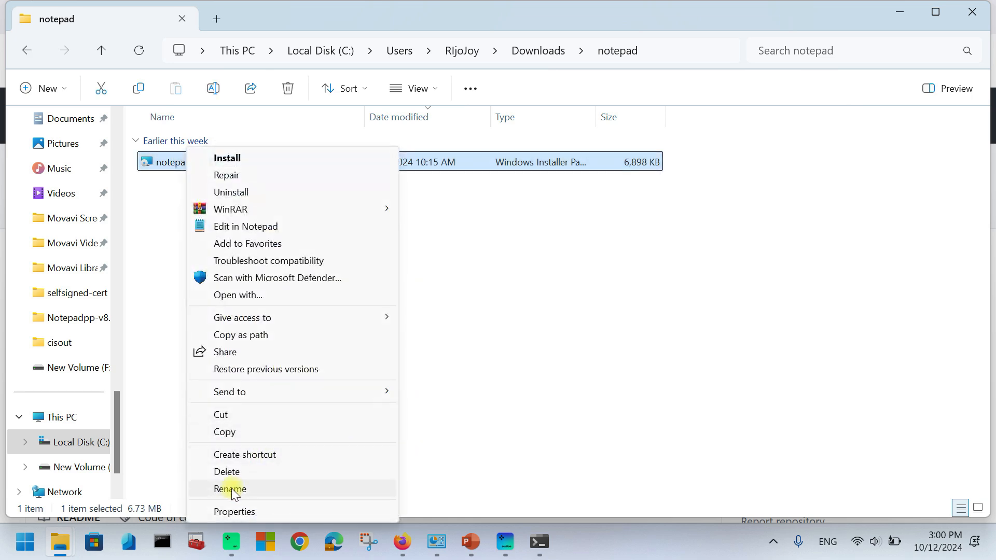
{"action": "left_click", "coordinate": [242, 510]}
{"action": "left_click", "coordinate": [333, 147]}
{"action": "double_click", "coordinate": [333, 149]}
{"action": "key", "text": "ctrl+c"}
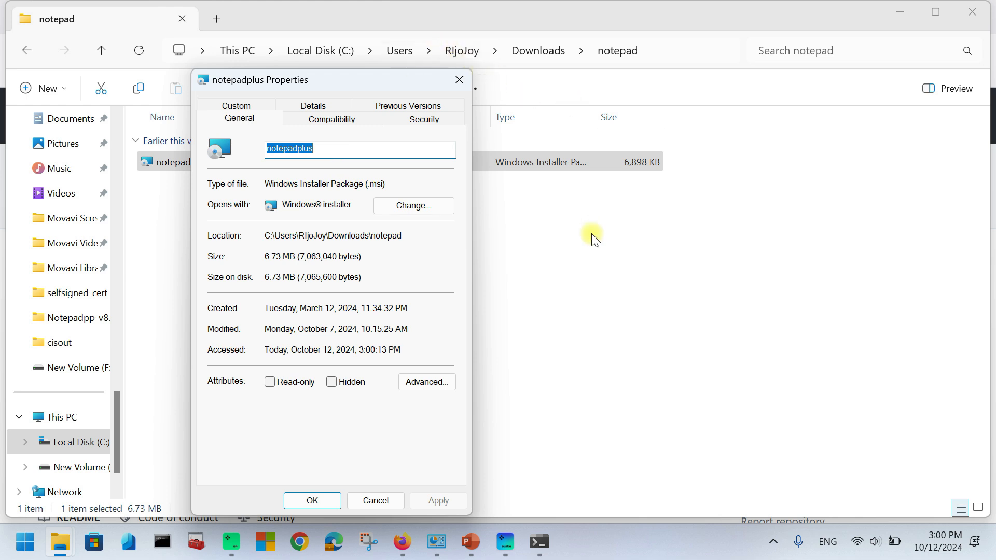
{"action": "key", "text": "Escape"}
- Specify notepadplus.msi as the setup file in the packaging console
{"action": "left_click", "coordinate": [538, 544]}
{"action": "key", "text": "ctrl+v"}
{"action": "type", "text": ".ms"}
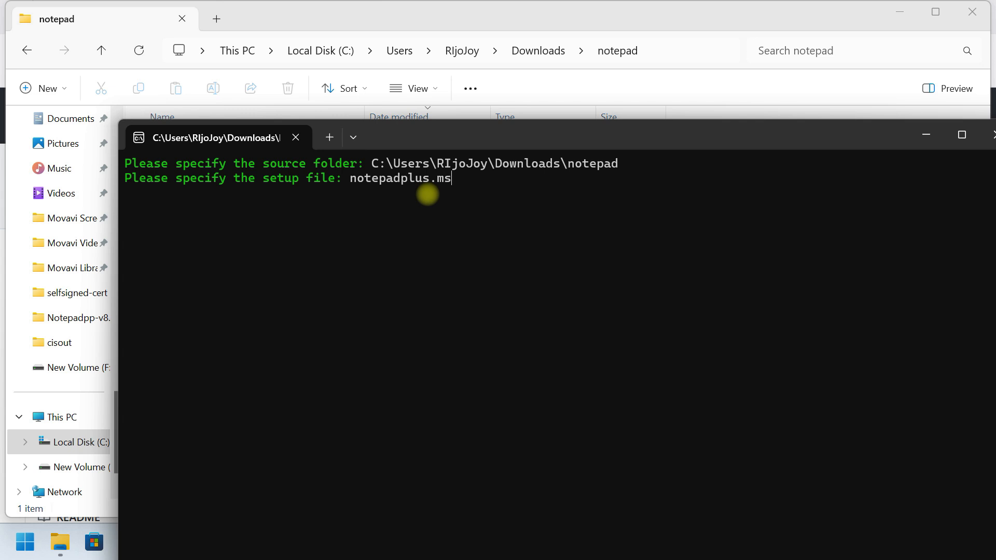
{"action": "key", "text": "Return"}
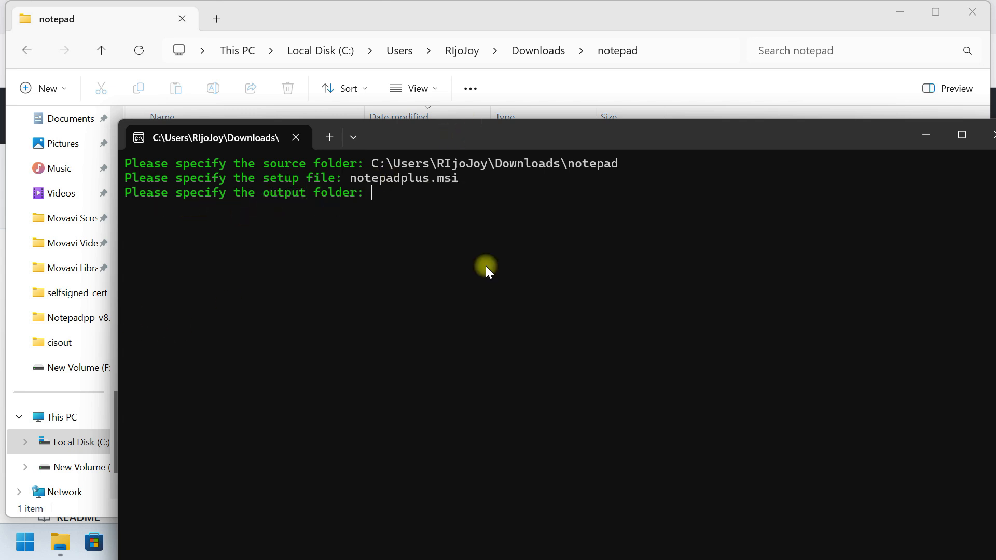
- Create a new folder named plusout in the Downloads folder
{"action": "left_click", "coordinate": [926, 136]}
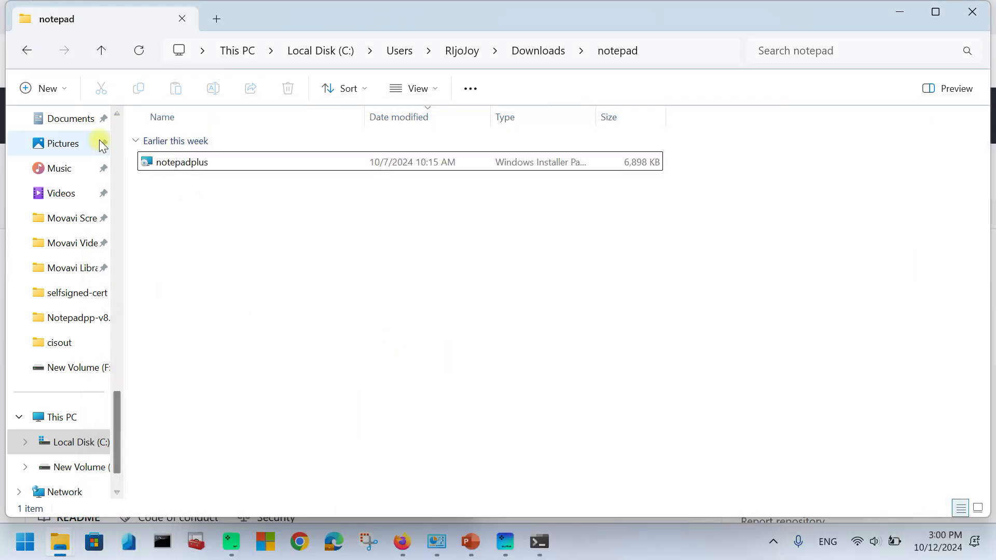
{"action": "left_click", "coordinate": [24, 49]}
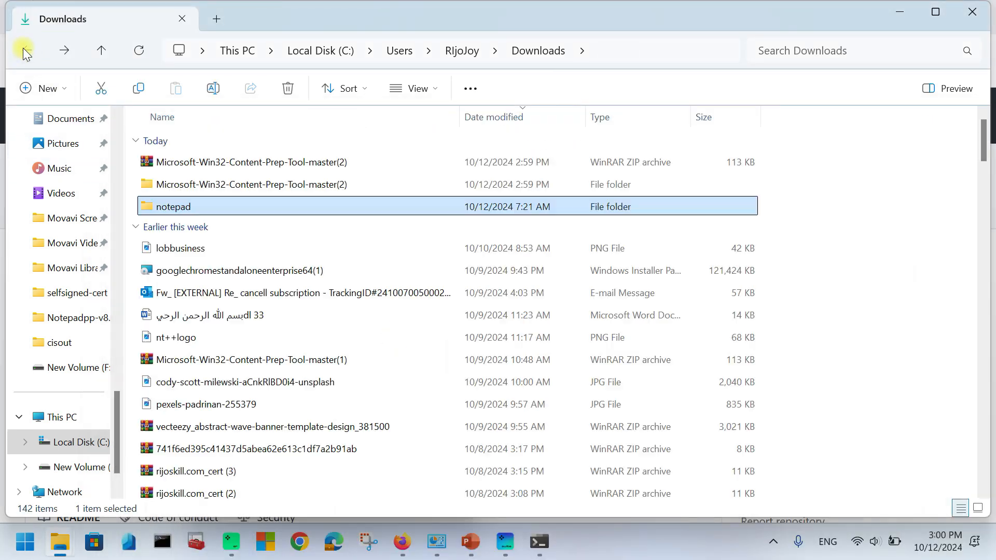
{"action": "right_click", "coordinate": [821, 186]}
{"action": "mouse_move", "coordinate": [707, 281]}
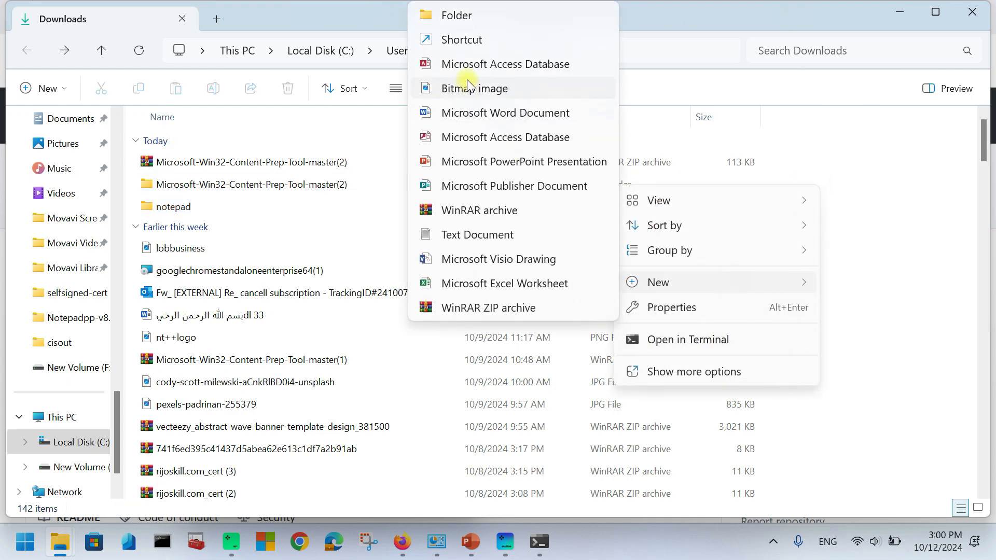
{"action": "left_click", "coordinate": [456, 15]}
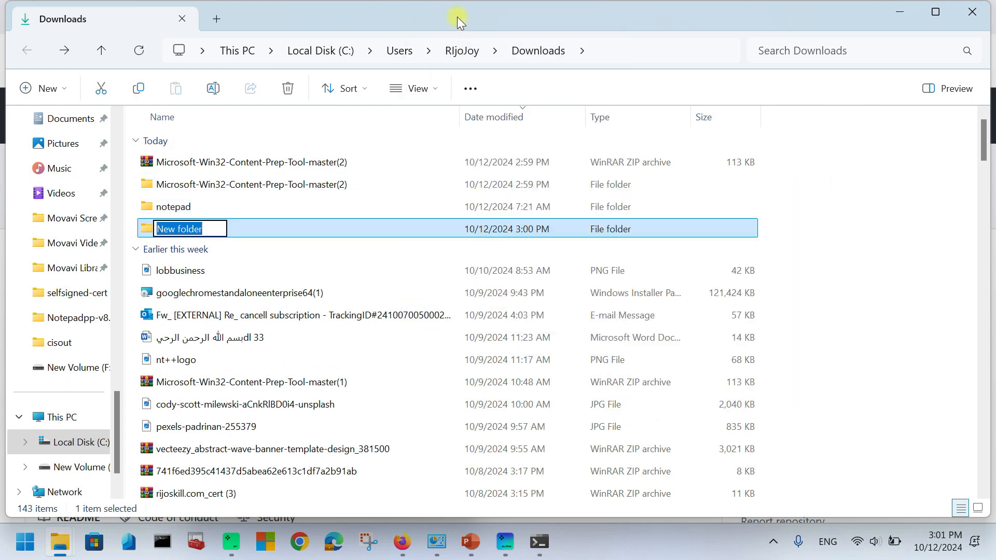
{"action": "type", "text": "plusout"}
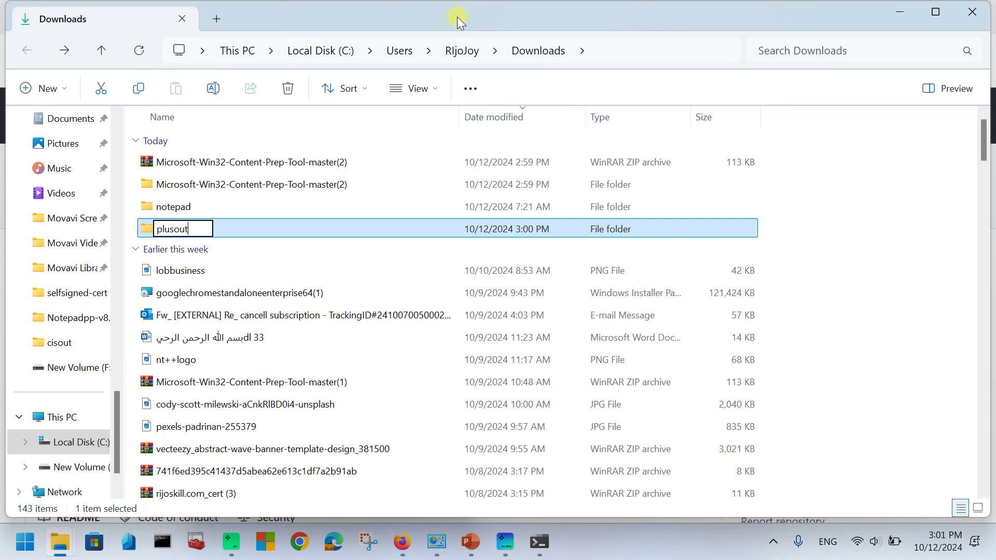
{"action": "left_click", "coordinate": [873, 220]}
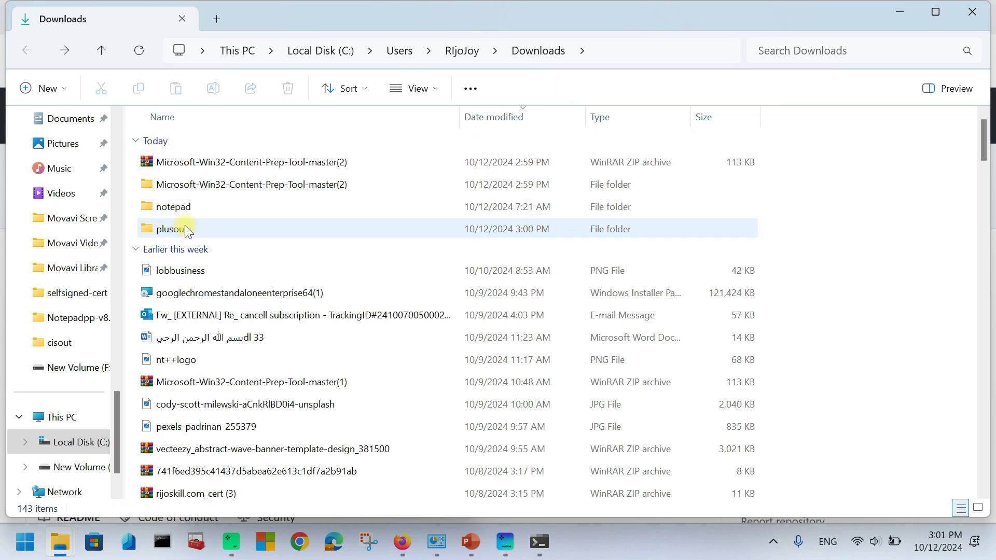
- Specify the full path of the Downloads\plusout folder as the packaging tool's output folder and generate the package
{"action": "double_click", "coordinate": [185, 229]}
{"action": "left_click", "coordinate": [666, 49]}
{"action": "key", "text": "ctrl+c"}
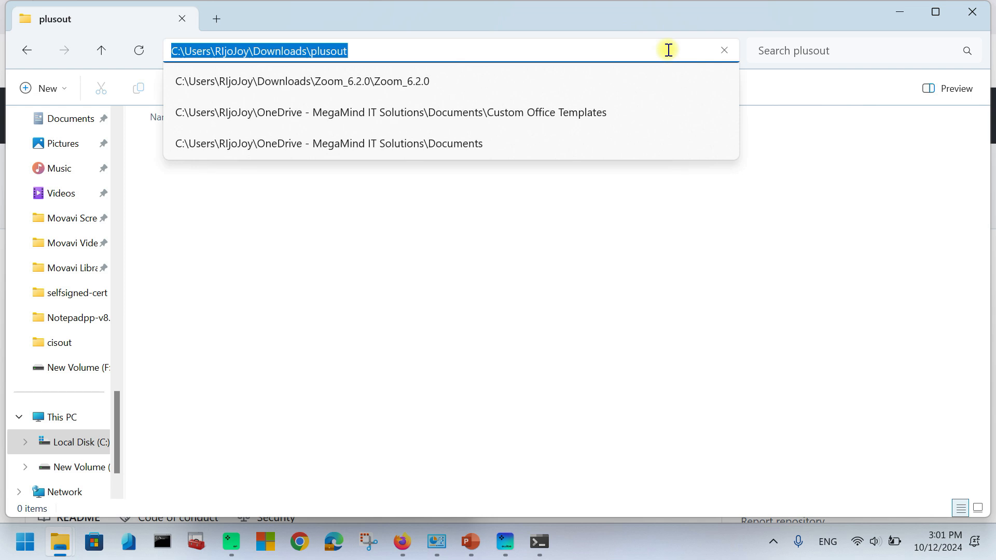
{"action": "left_click", "coordinate": [538, 542]}
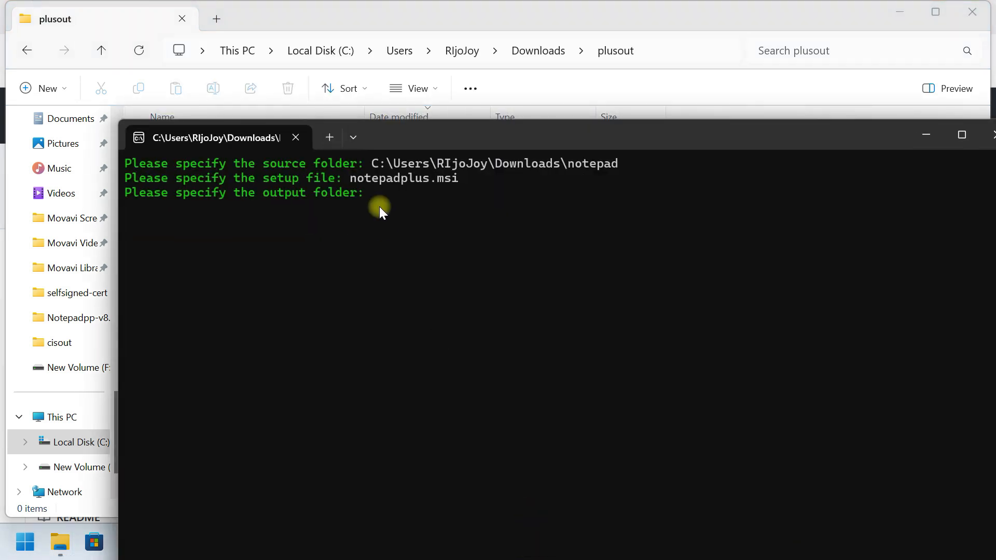
{"action": "key", "text": "ctrl+v"}
{"action": "key", "text": "Return"}
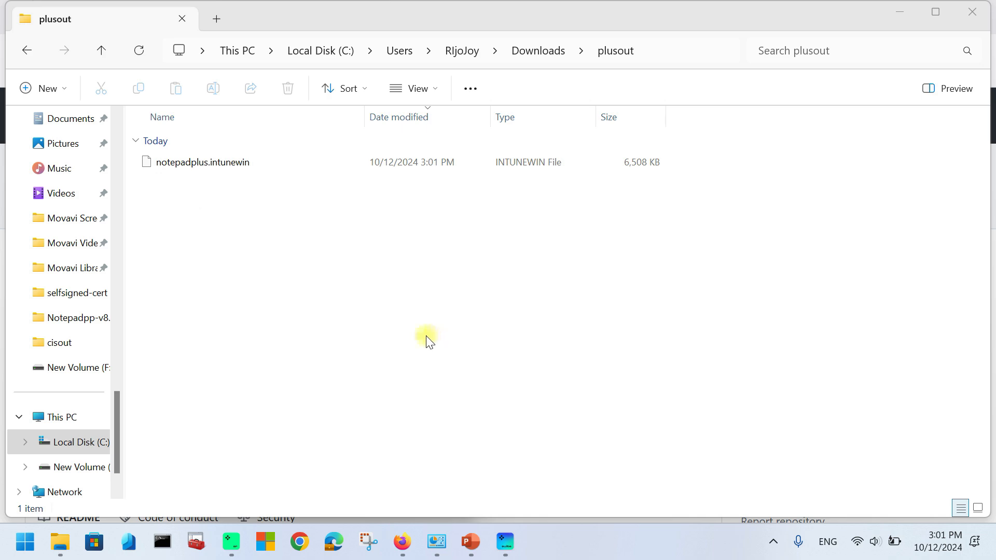
- Switch to the Intune admin center in the browser and load notepadplus.intunewin from the plusout folder as the app package file
{"action": "left_click", "coordinate": [402, 542]}
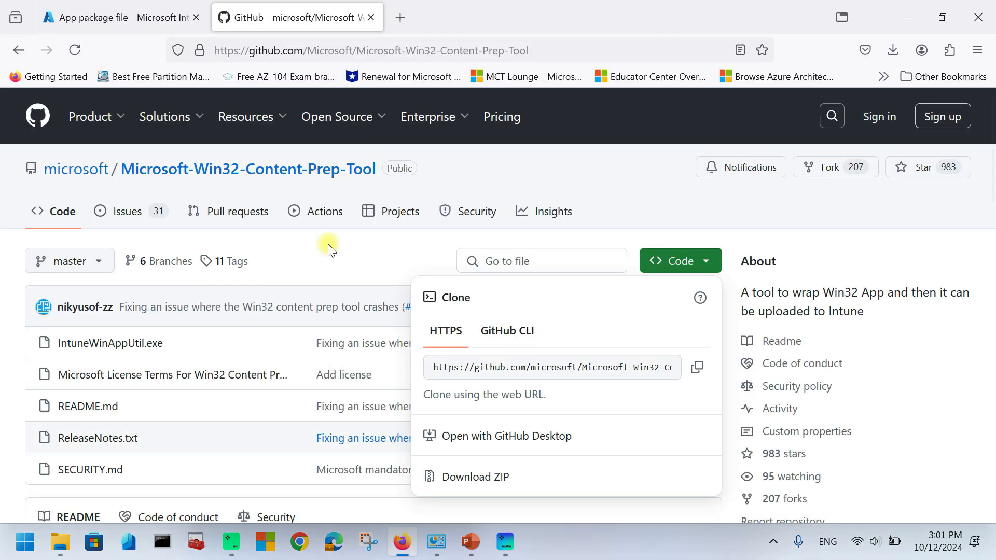
{"action": "left_click", "coordinate": [148, 10]}
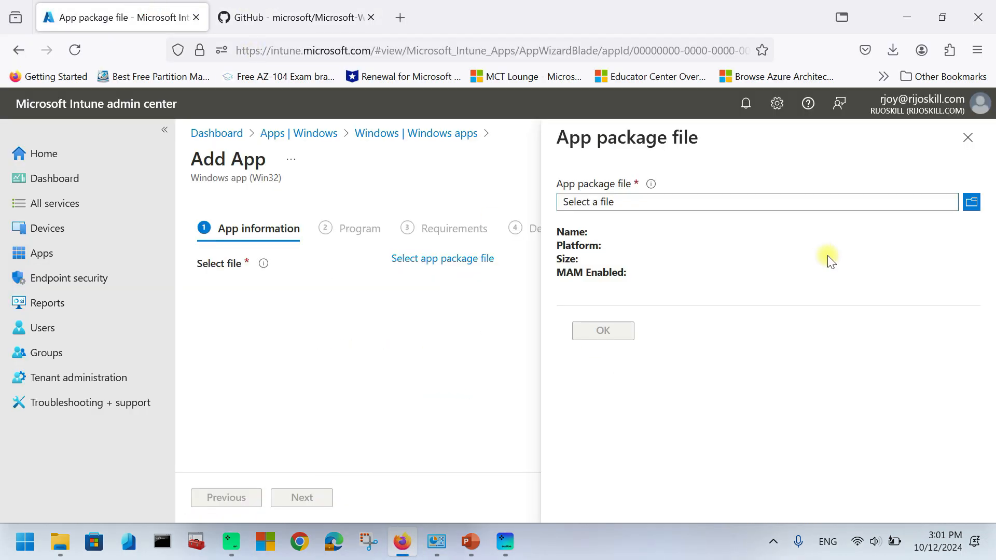
{"action": "left_click", "coordinate": [971, 203]}
{"action": "left_click", "coordinate": [201, 169]}
{"action": "double_click", "coordinate": [201, 169]}
{"action": "left_click", "coordinate": [202, 144]}
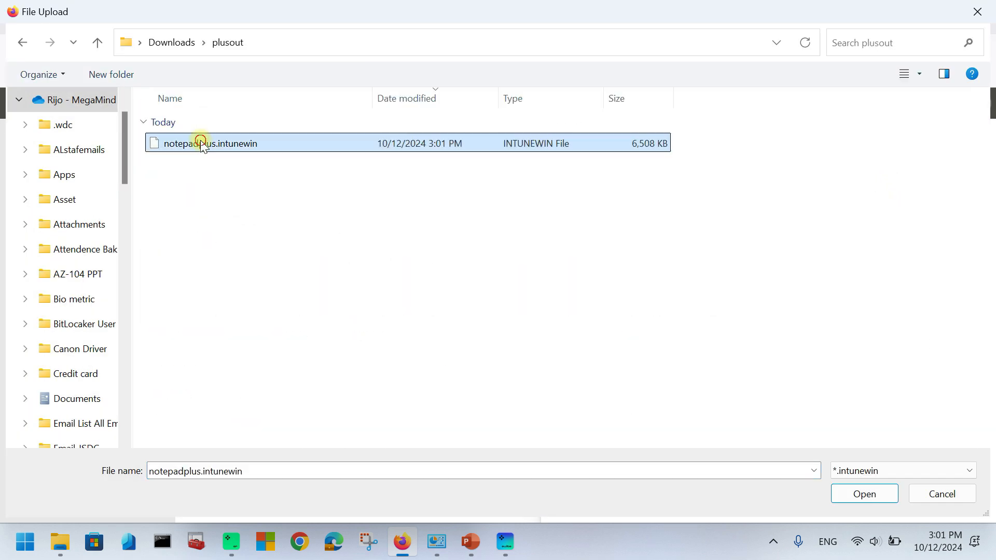
{"action": "left_click", "coordinate": [839, 497]}
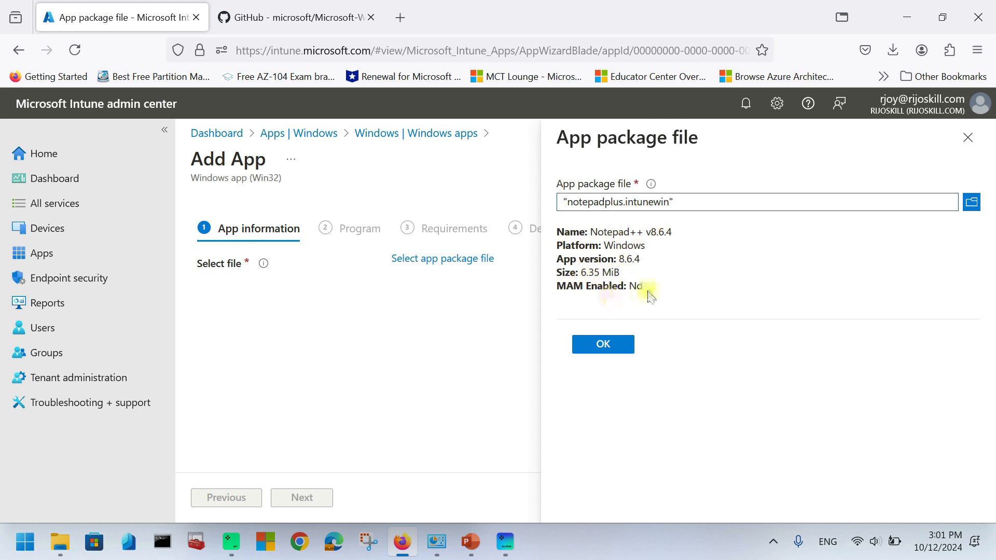
{"action": "left_click", "coordinate": [603, 347]}
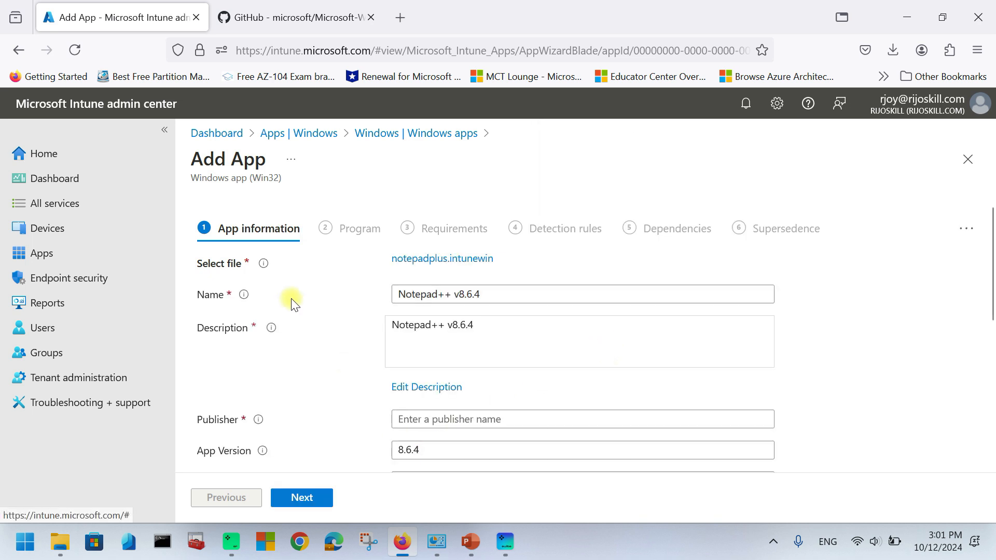
{"action": "scroll", "coordinate": [322, 296], "scroll_direction": "down", "scroll_amount": 2}
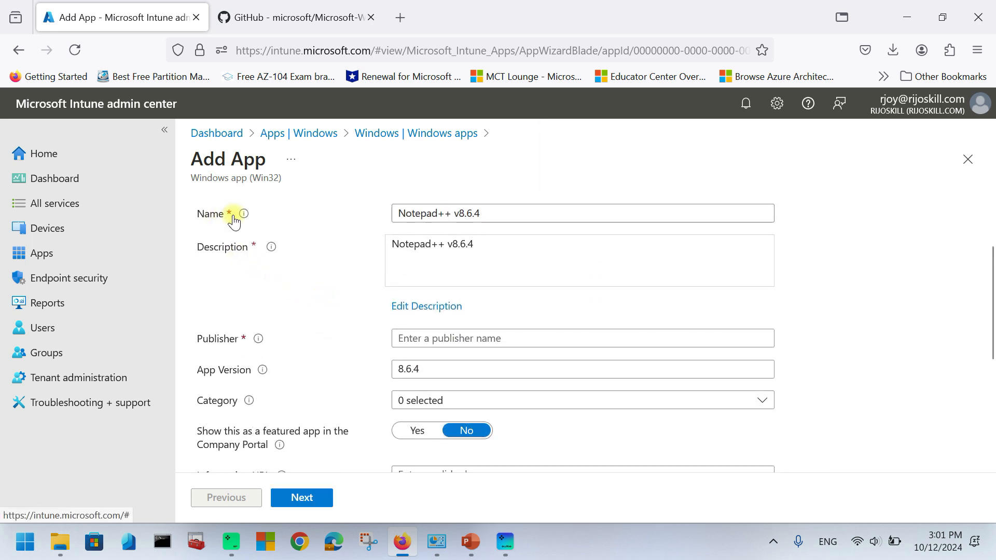
{"action": "left_click", "coordinate": [485, 214]}
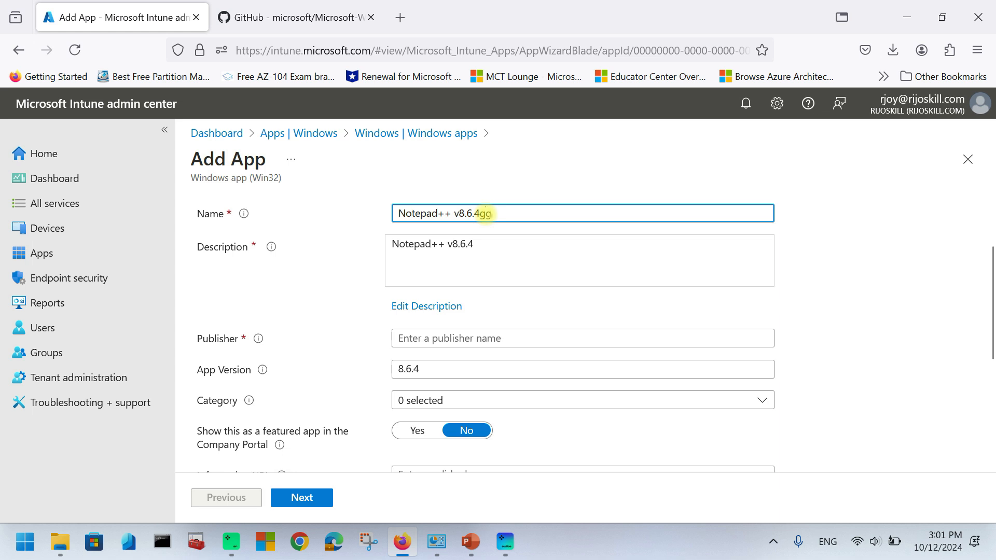
{"action": "left_click", "coordinate": [409, 305]}
{"action": "left_click", "coordinate": [968, 138]}
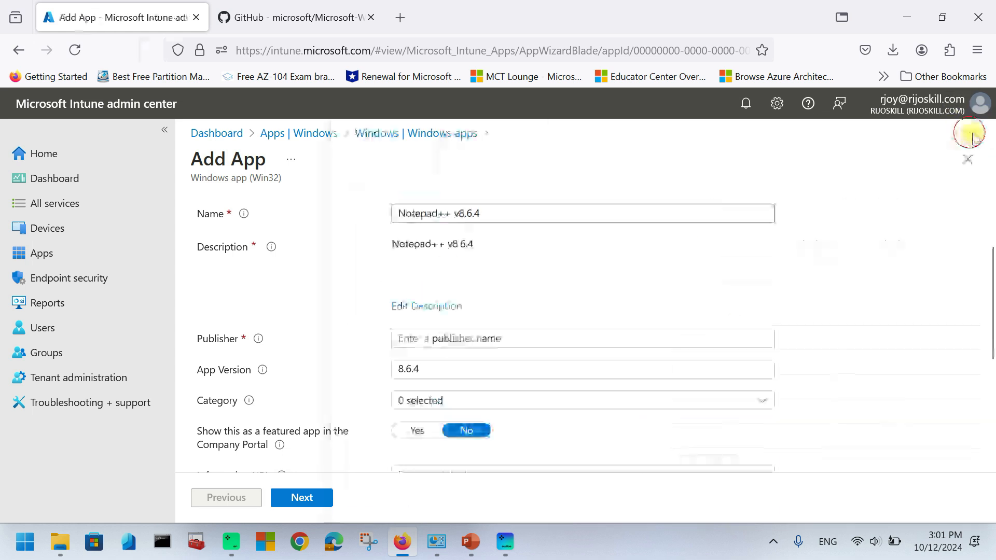
- Set the app's publisher to Notepad++
{"action": "scroll", "coordinate": [363, 269], "scroll_direction": "down", "scroll_amount": 2}
{"action": "left_click", "coordinate": [410, 259]}
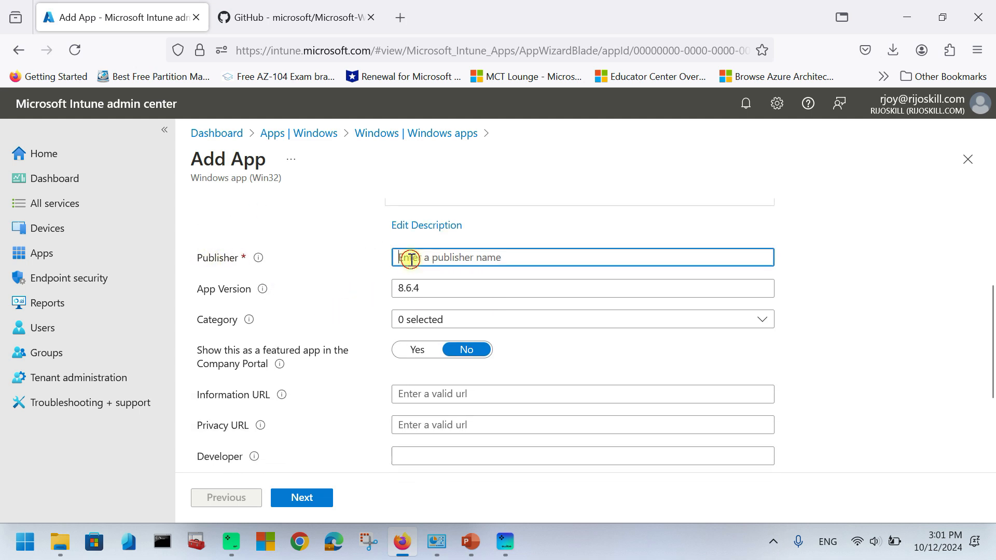
{"action": "type", "text": "Notepad++"}
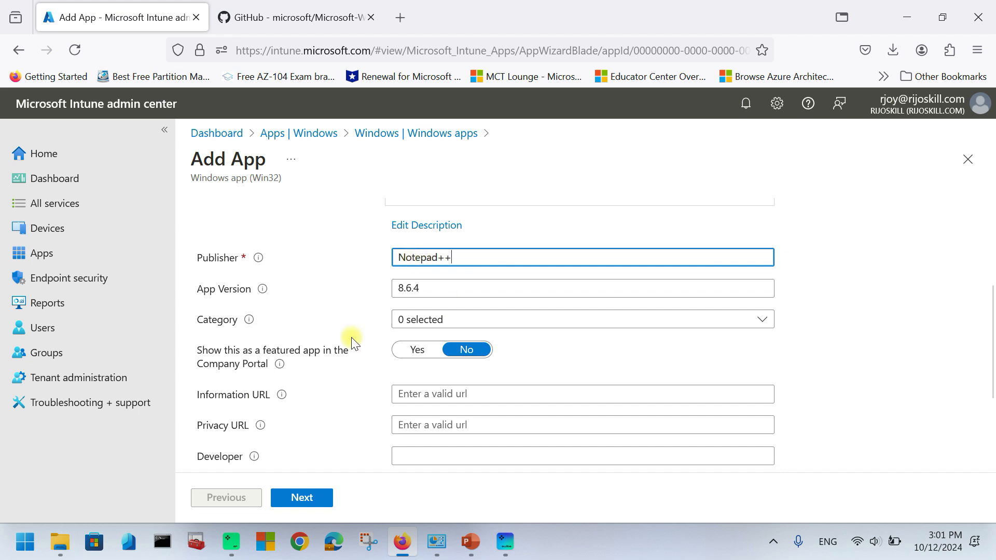
{"action": "left_click", "coordinate": [325, 290]}
- Assign the Productivity category to the app and show it as a featured app in the Company Portal
{"action": "scroll", "coordinate": [342, 289], "scroll_direction": "down", "scroll_amount": 2}
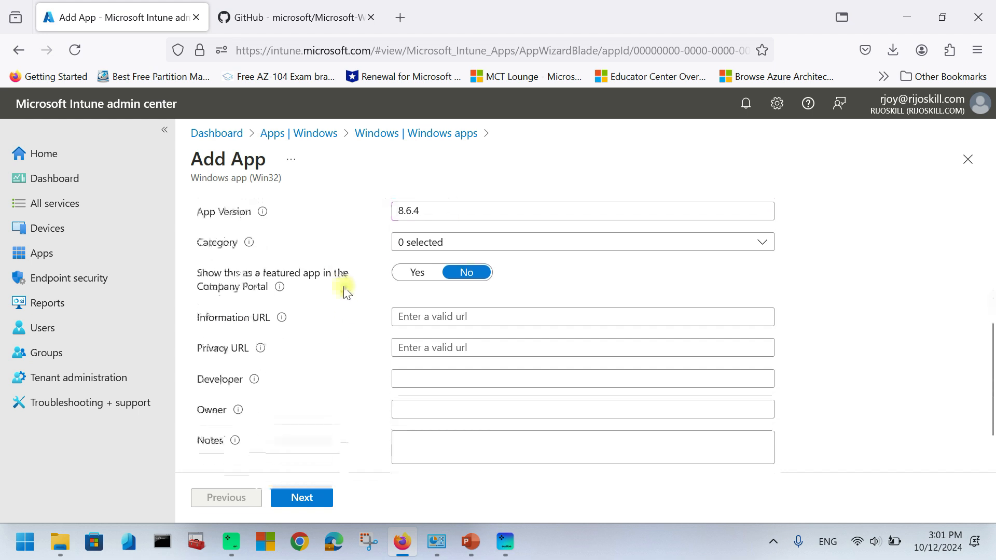
{"action": "left_click", "coordinate": [469, 240]}
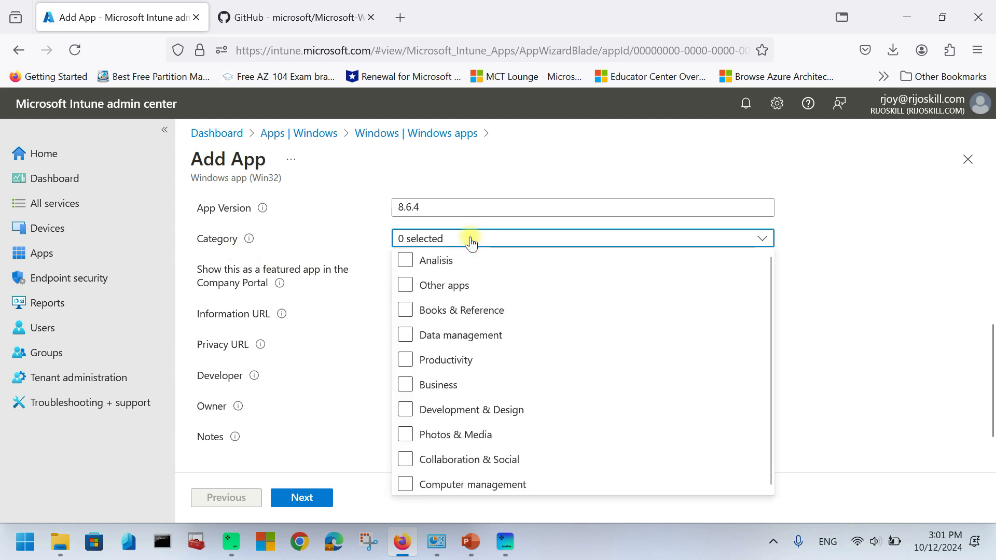
{"action": "left_click", "coordinate": [412, 360]}
{"action": "left_click", "coordinate": [850, 272]}
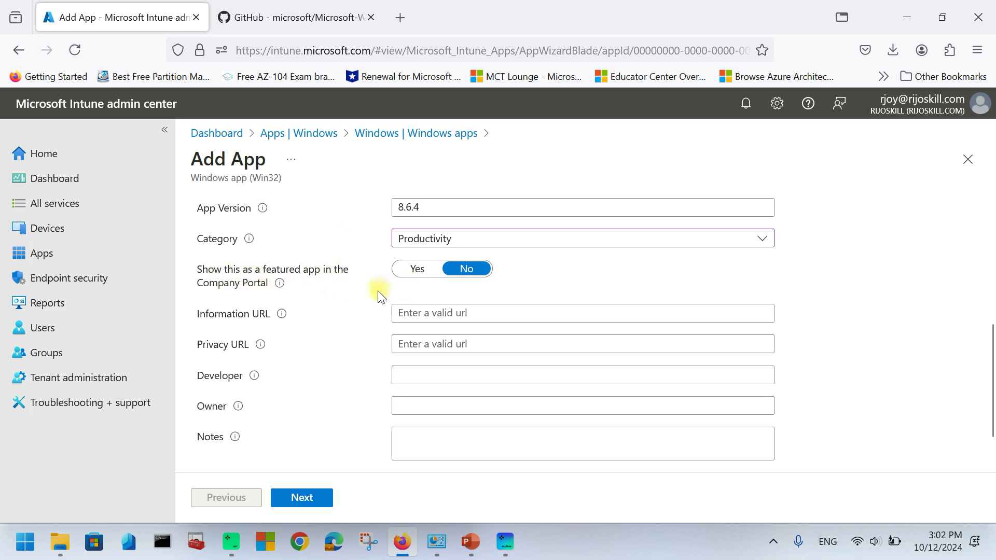
{"action": "left_click", "coordinate": [415, 268]}
{"action": "mouse_move", "coordinate": [280, 285]}
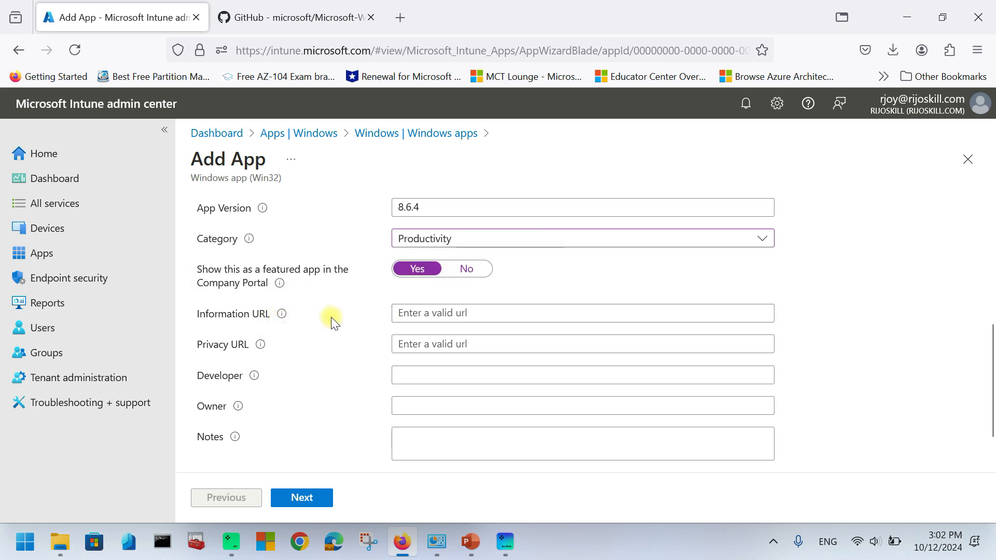
- Upload nt++logo.png from the Downloads folder as the app's logo
{"action": "scroll", "coordinate": [415, 275], "scroll_direction": "down", "scroll_amount": 2}
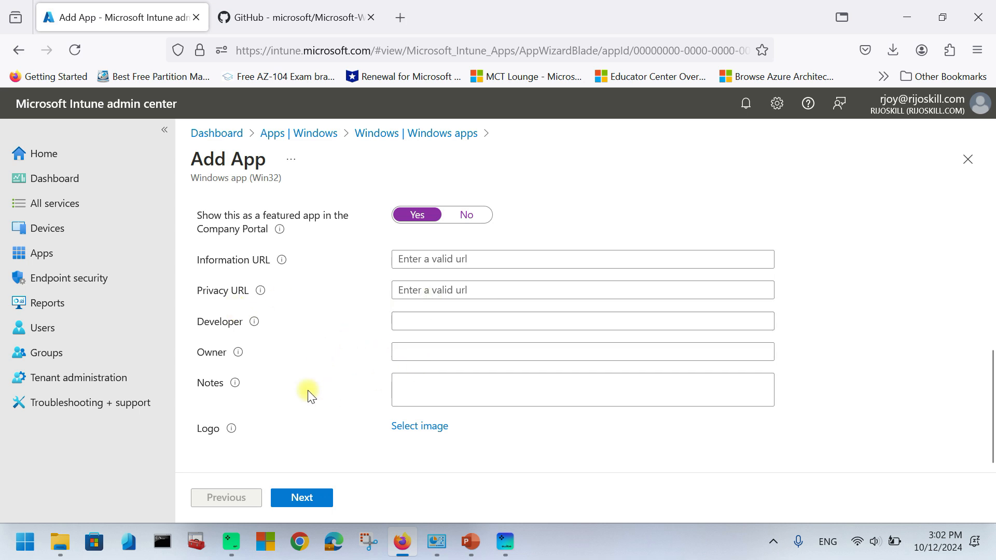
{"action": "left_click", "coordinate": [417, 428]}
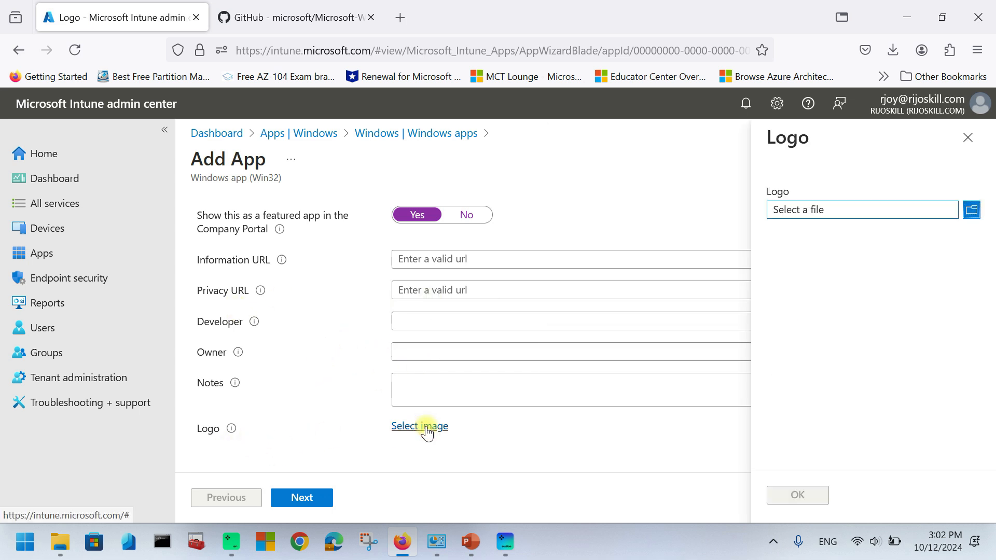
{"action": "left_click", "coordinate": [972, 211]}
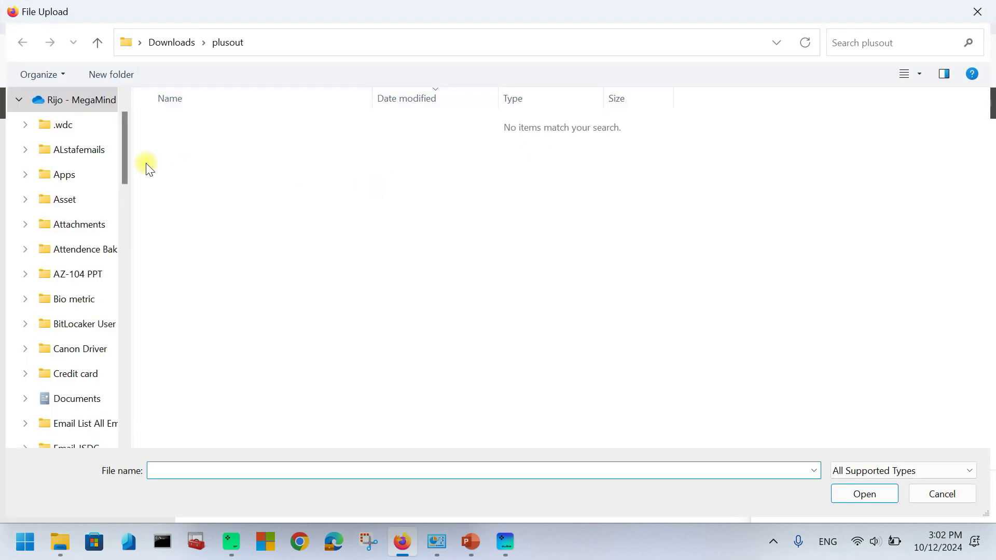
{"action": "left_click_drag", "start_coordinate": [123, 155], "coordinate": [131, 351]}
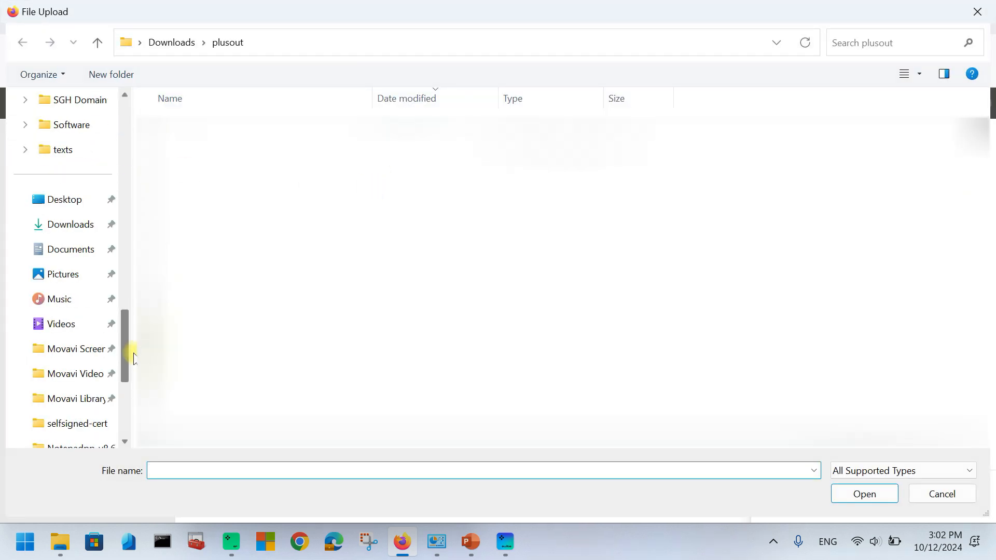
{"action": "left_click", "coordinate": [72, 231]}
{"action": "left_click", "coordinate": [264, 302]}
{"action": "left_click", "coordinate": [882, 503]}
{"action": "left_click", "coordinate": [795, 493]}
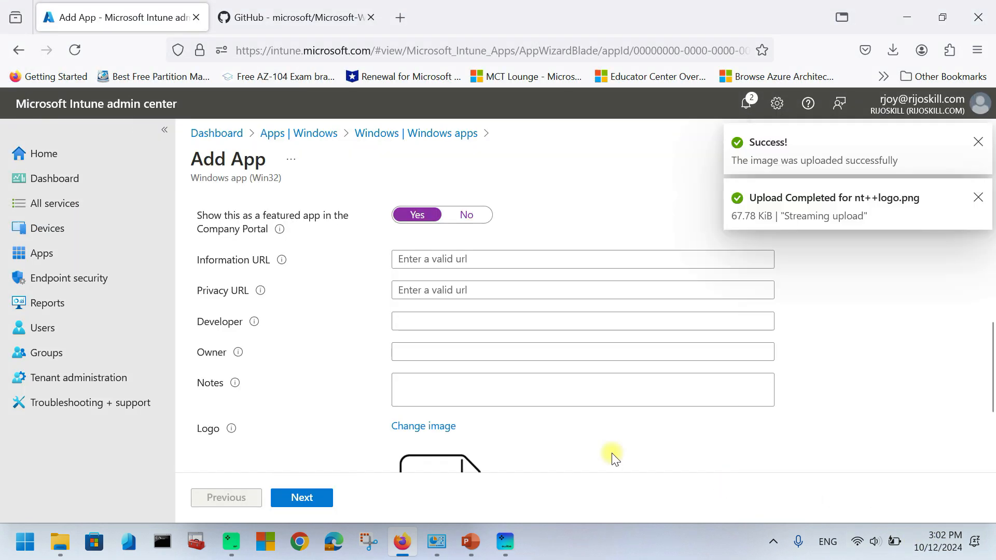
- Proceed to the app's Program settings and dismiss the two upload notifications
{"action": "scroll", "coordinate": [577, 438], "scroll_direction": "down", "scroll_amount": 3}
{"action": "left_click", "coordinate": [302, 496]}
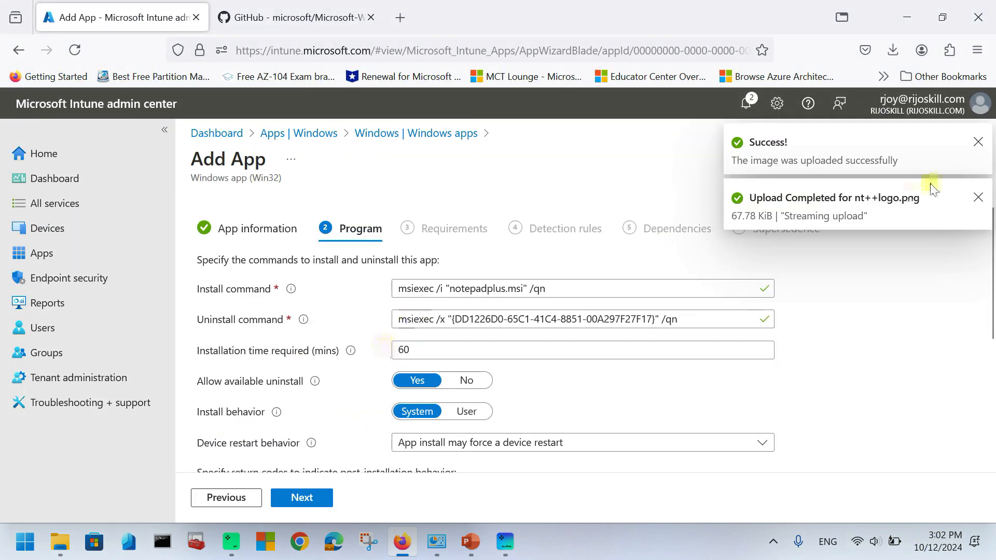
{"action": "left_click", "coordinate": [978, 197]}
{"action": "left_click", "coordinate": [977, 142]}
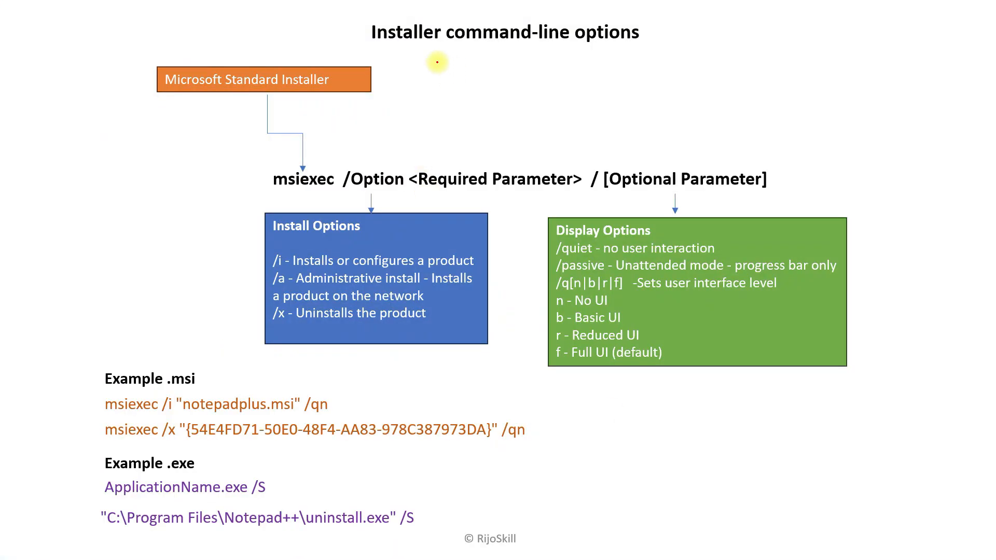
{"action": "left_click_drag", "start_coordinate": [383, 45], "coordinate": [645, 46]}
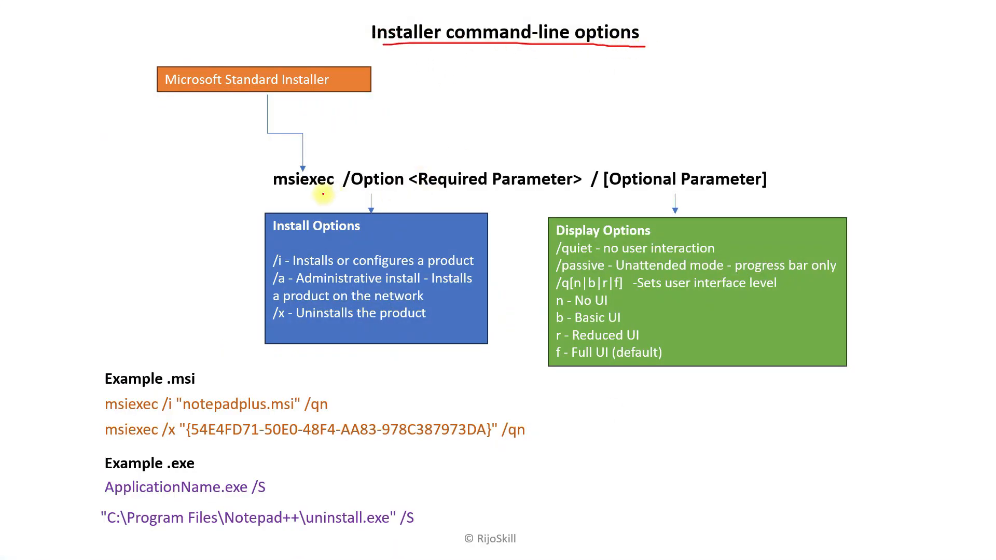
{"action": "left_click_drag", "start_coordinate": [277, 187], "coordinate": [336, 189]}
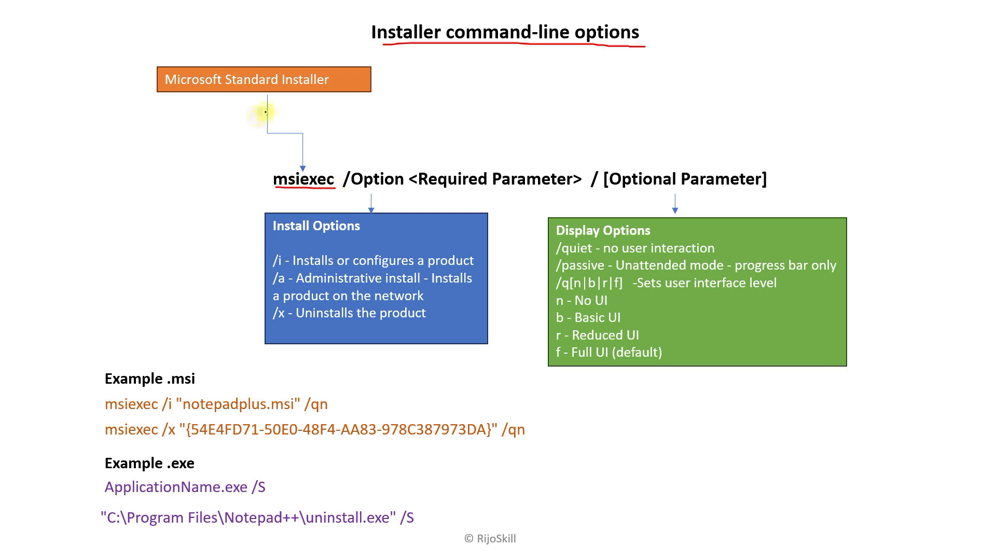
{"action": "mouse_move", "coordinate": [298, 97]}
{"action": "left_mouse_down"}
{"action": "mouse_move", "coordinate": [332, 83]}
{"action": "mouse_move", "coordinate": [476, 85]}
{"action": "left_mouse_up"}
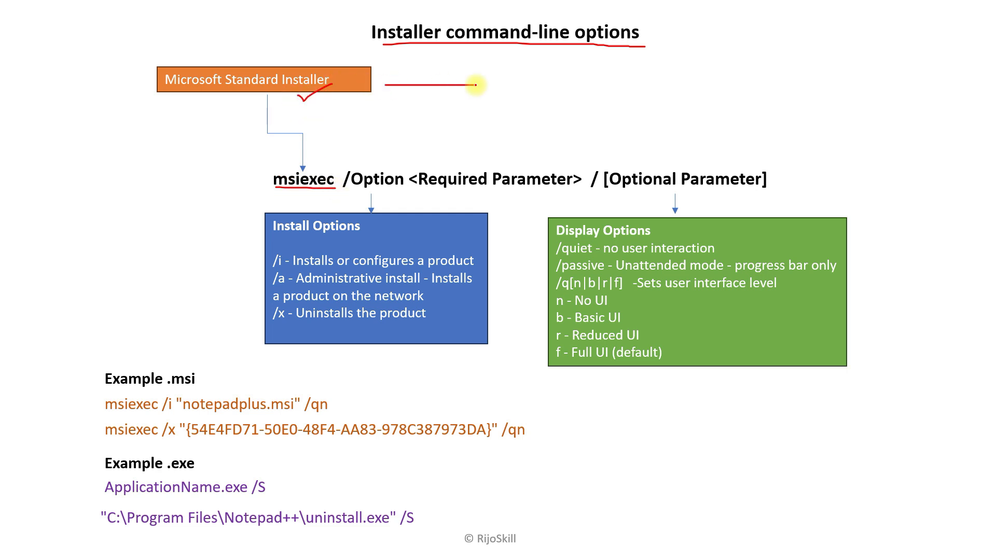
{"action": "left_click_drag", "start_coordinate": [560, 87], "coordinate": [562, 95]}
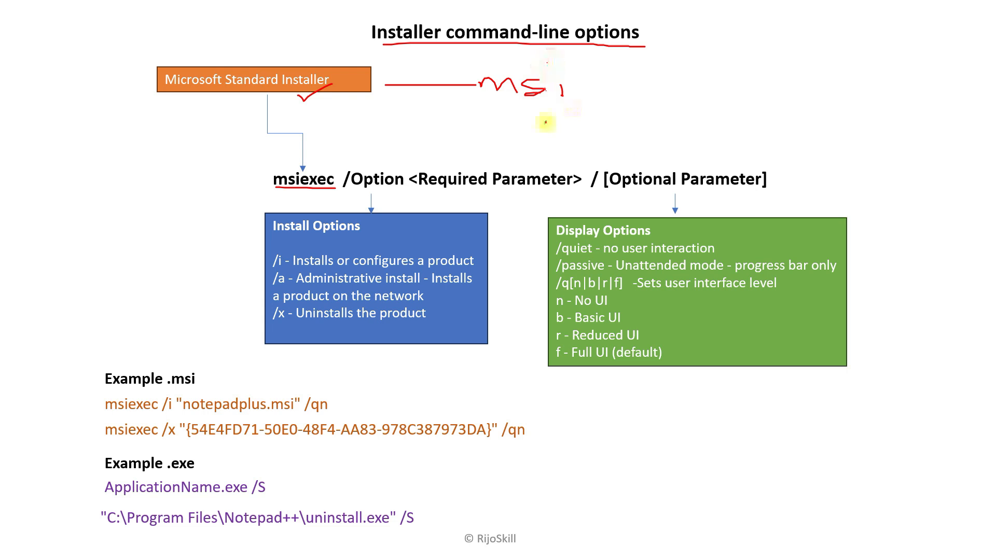
{"action": "left_click_drag", "start_coordinate": [362, 191], "coordinate": [424, 191]}
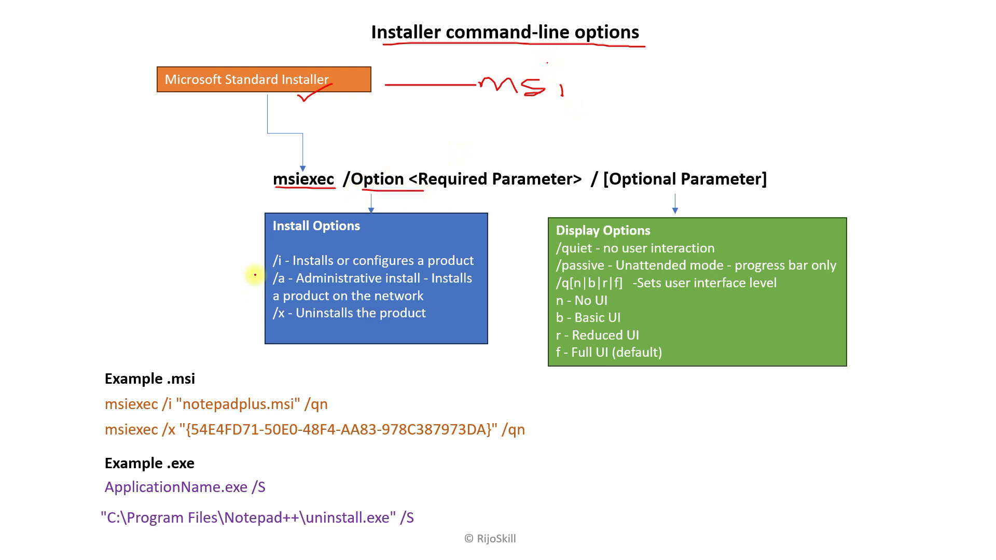
{"action": "left_click_drag", "start_coordinate": [250, 267], "coordinate": [280, 259]}
{"action": "left_click_drag", "start_coordinate": [244, 289], "coordinate": [271, 283]}
{"action": "left_click_drag", "start_coordinate": [242, 319], "coordinate": [264, 317]}
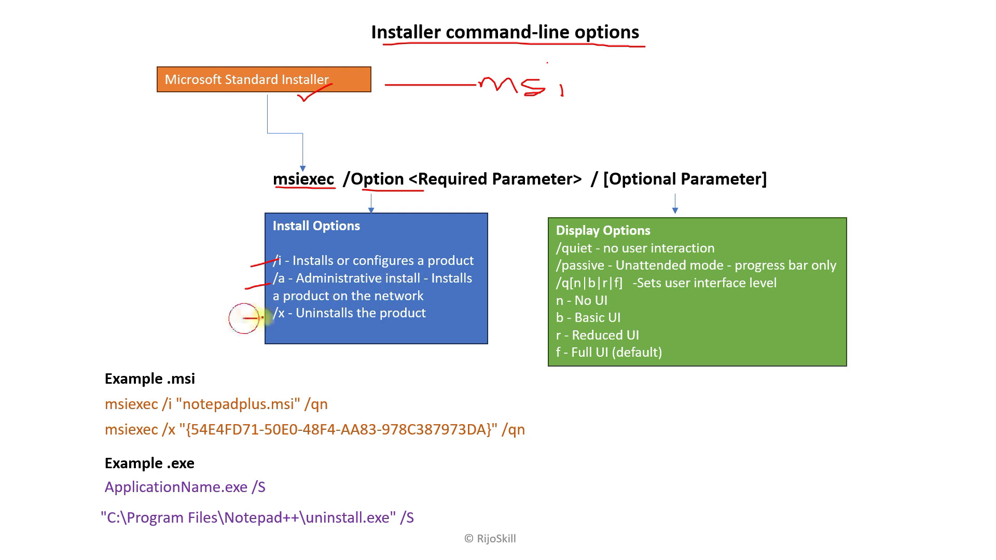
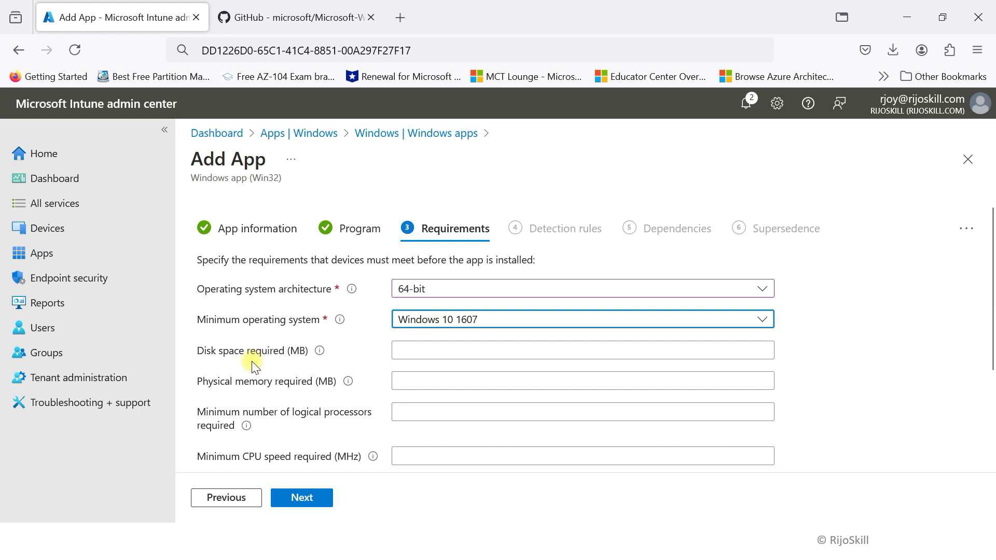
- Review the optional hardware requirements, continue to the detection rules and view the available rules formats
{"action": "scroll", "coordinate": [340, 380], "scroll_direction": "down", "scroll_amount": 3}
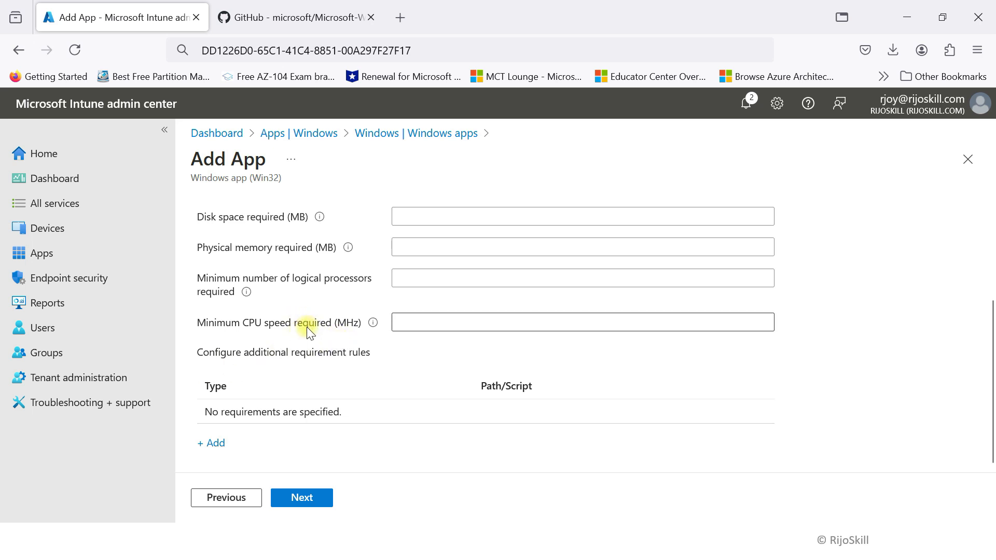
{"action": "scroll", "coordinate": [373, 311], "scroll_direction": "up", "scroll_amount": 2}
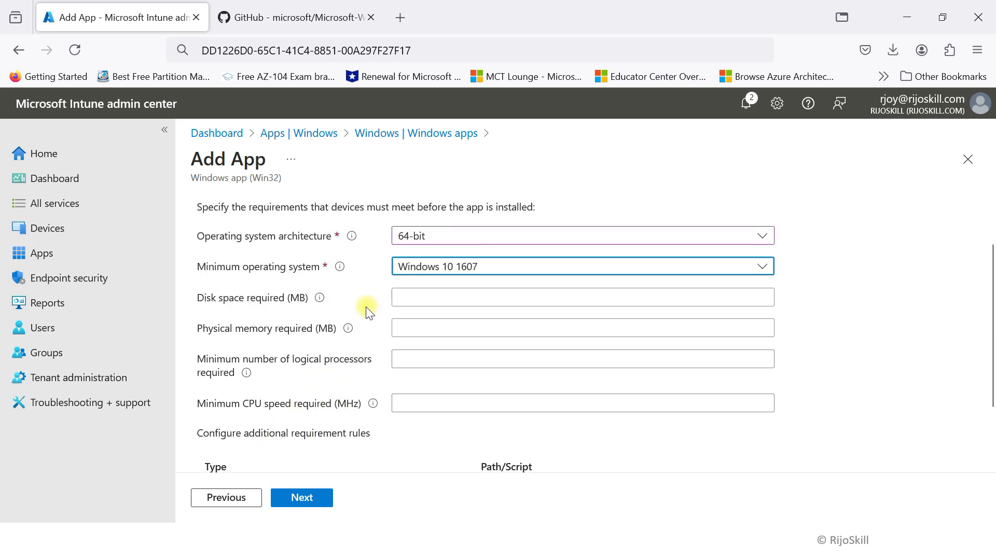
{"action": "scroll", "coordinate": [410, 321], "scroll_direction": "down", "scroll_amount": 2}
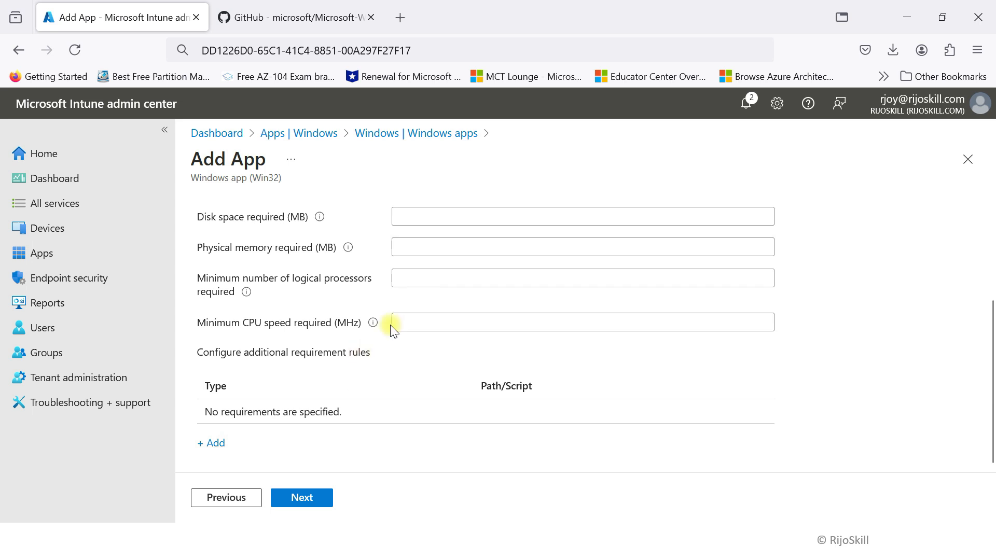
{"action": "left_click", "coordinate": [306, 498]}
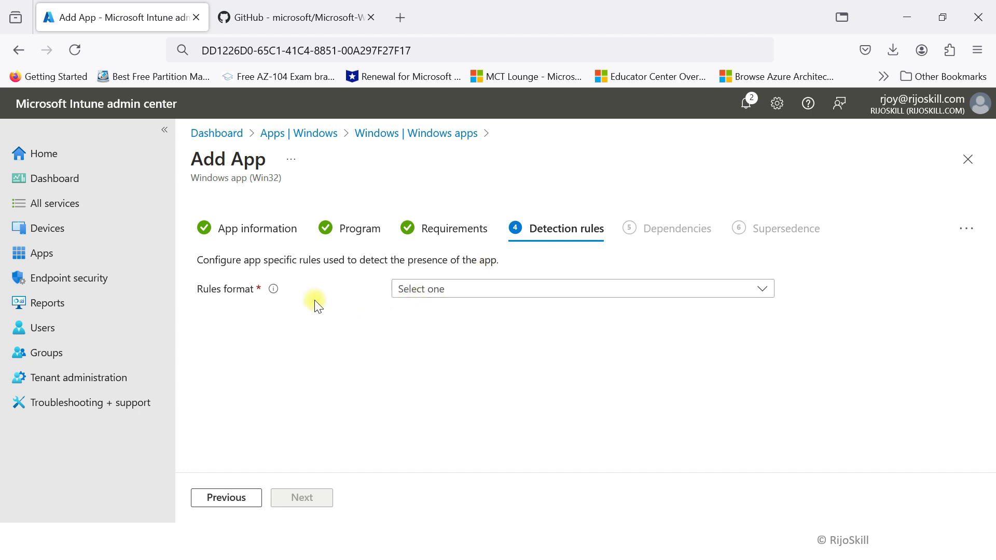
{"action": "left_click", "coordinate": [443, 288]}
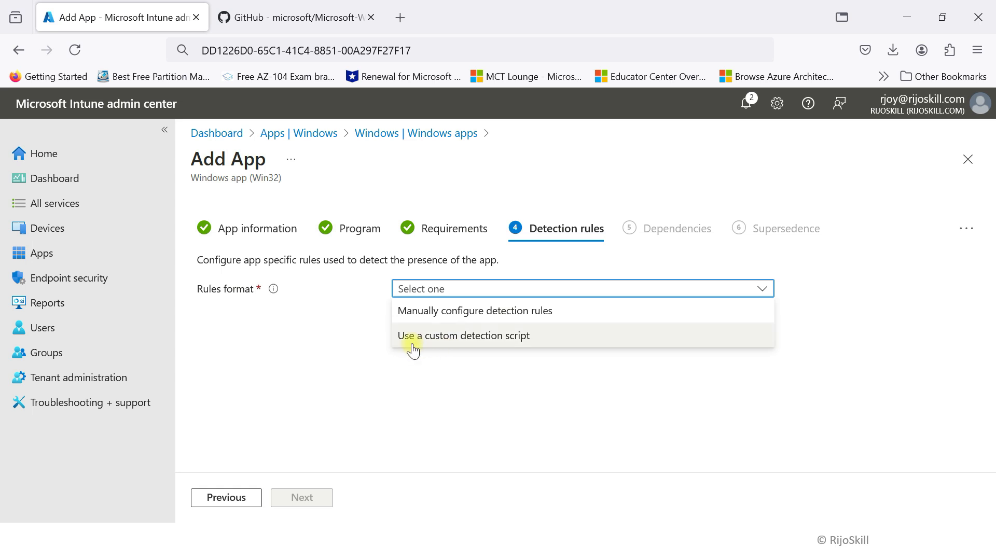
{"action": "left_click", "coordinate": [315, 389]}
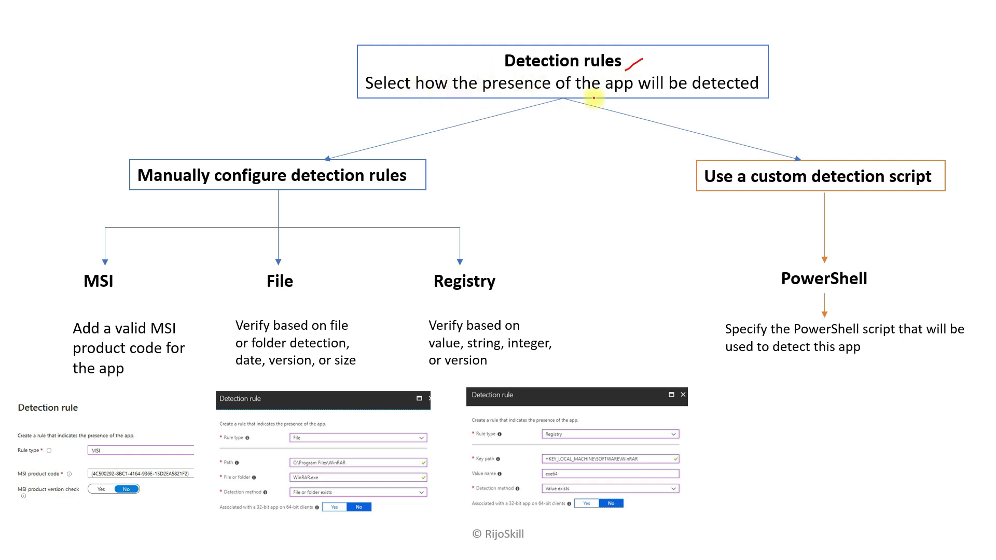
{"action": "left_click_drag", "start_coordinate": [633, 96], "coordinate": [757, 97]}
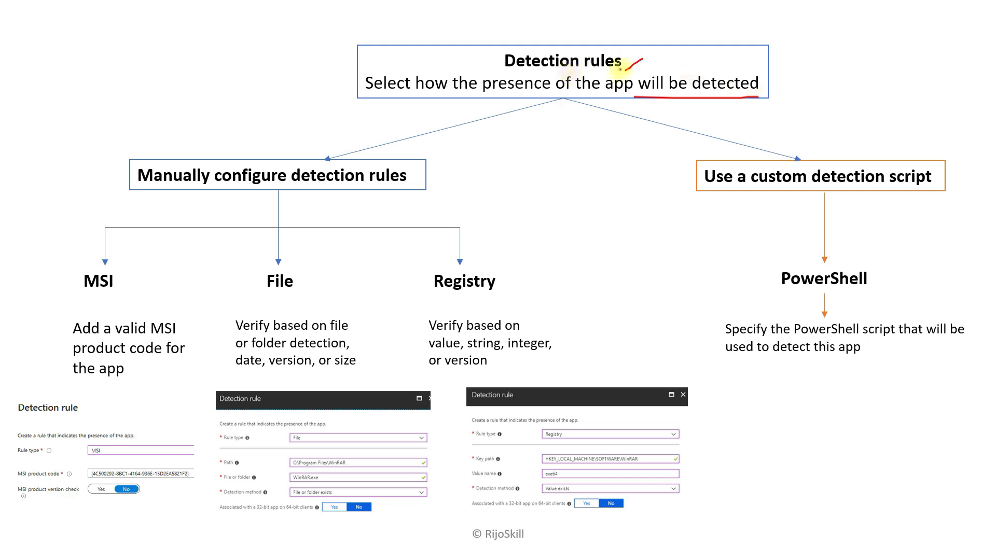
{"action": "left_click_drag", "start_coordinate": [437, 177], "coordinate": [476, 169]}
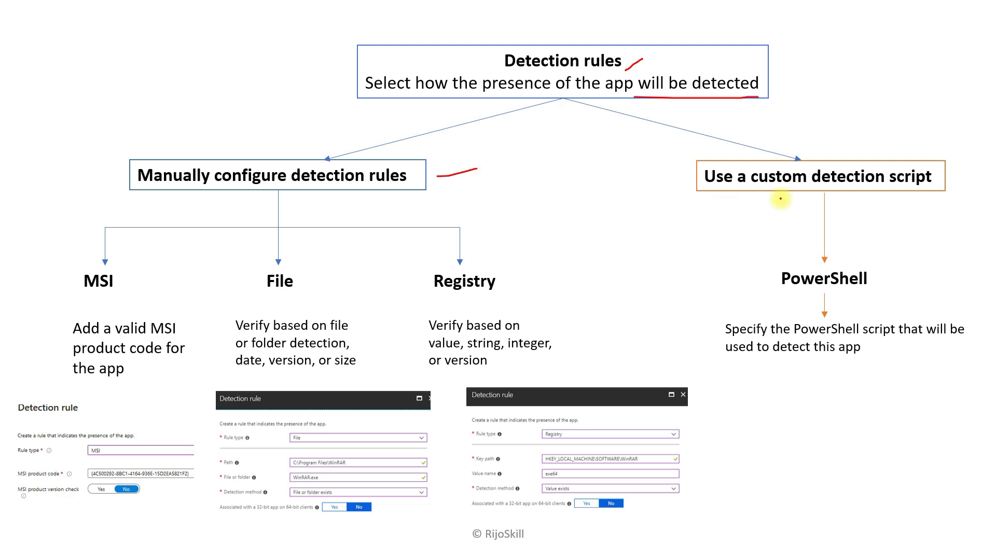
{"action": "left_click_drag", "start_coordinate": [865, 152], "coordinate": [917, 136]}
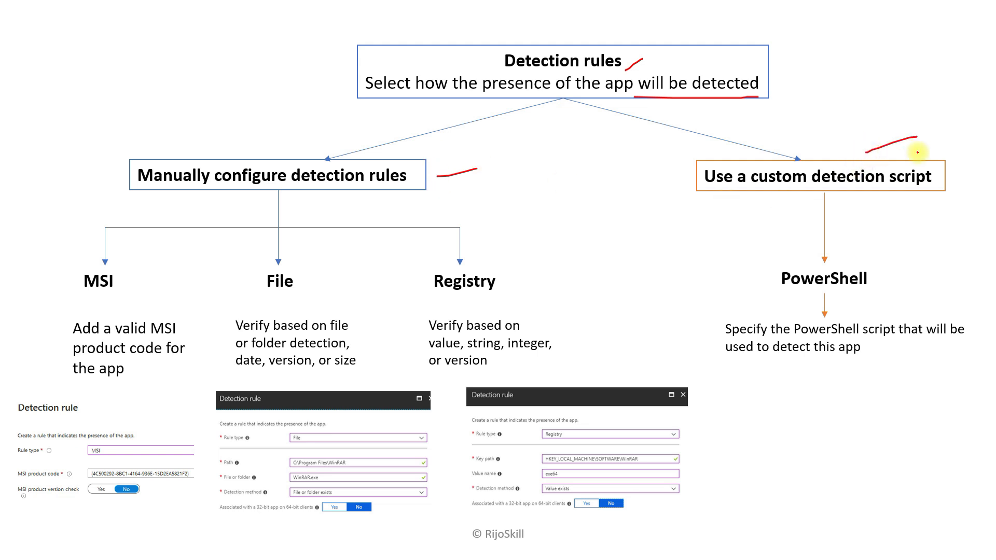
{"action": "mouse_move", "coordinate": [895, 217]}
{"action": "left_mouse_down"}
{"action": "mouse_move", "coordinate": [887, 305]}
{"action": "mouse_move", "coordinate": [937, 302]}
{"action": "left_mouse_up"}
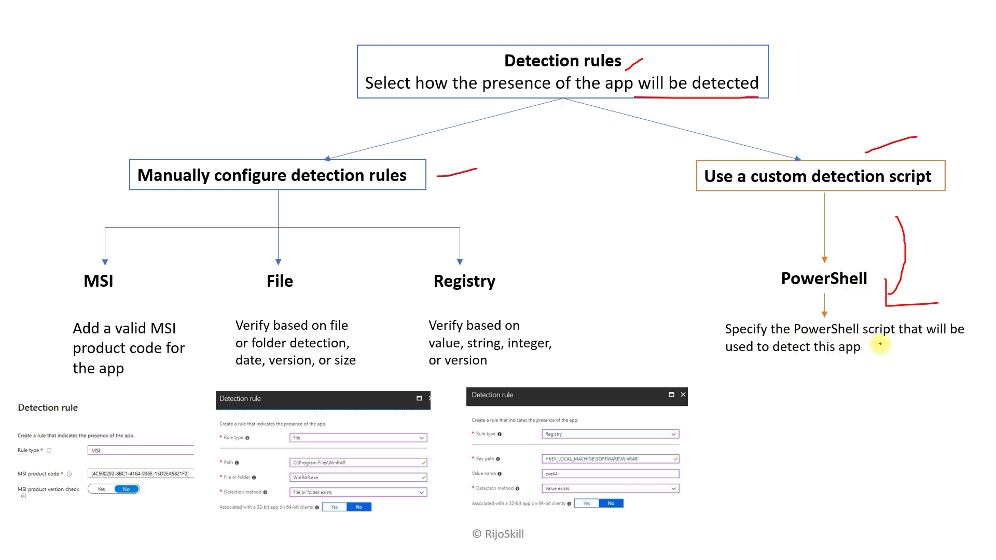
{"action": "left_click_drag", "start_coordinate": [749, 362], "coordinate": [851, 365]}
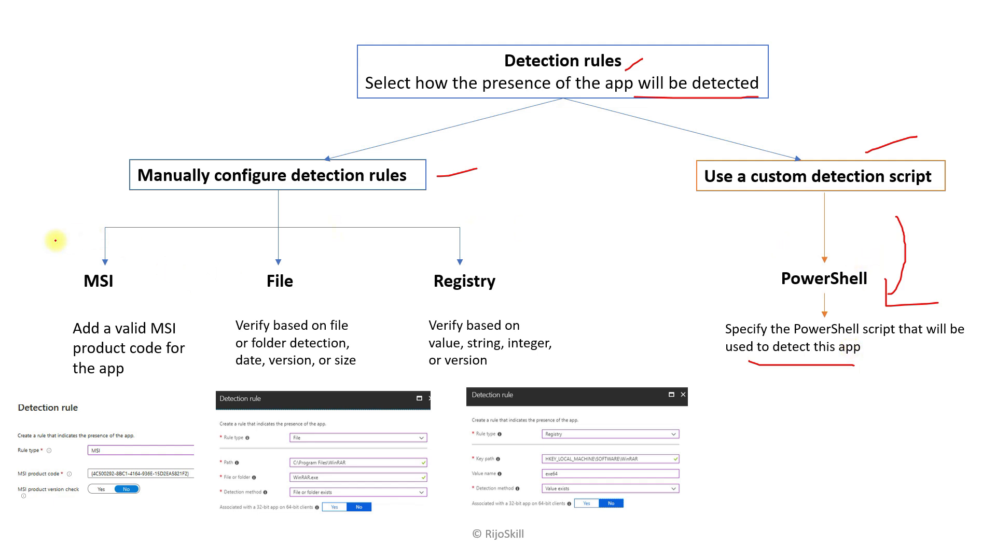
{"action": "left_click_drag", "start_coordinate": [71, 295], "coordinate": [108, 299]}
{"action": "left_click_drag", "start_coordinate": [252, 301], "coordinate": [299, 300]}
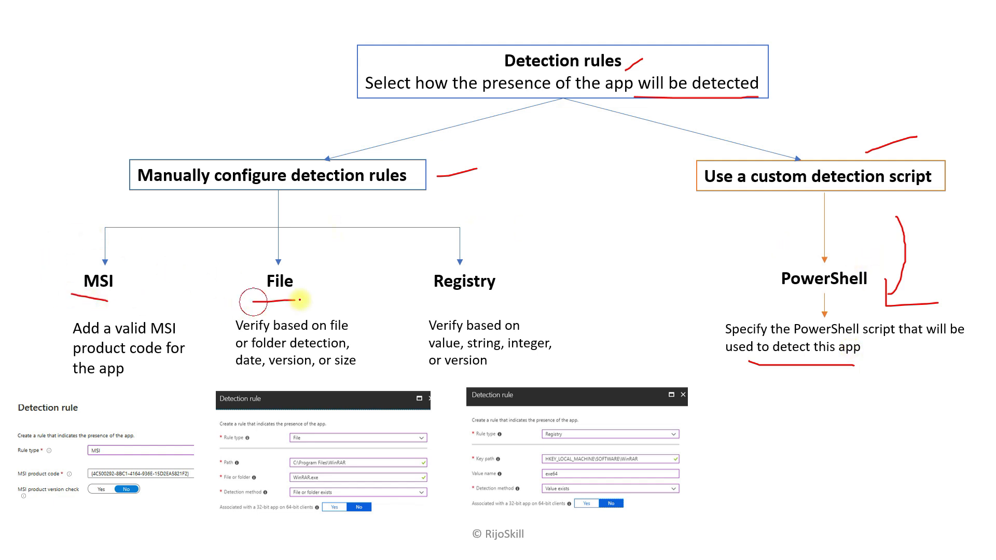
{"action": "left_click_drag", "start_coordinate": [455, 304], "coordinate": [503, 301]}
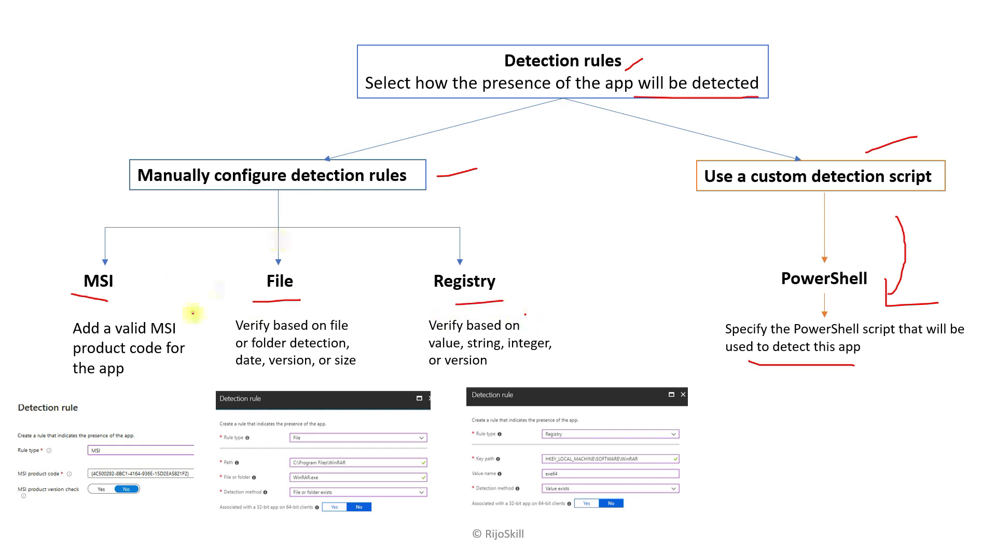
{"action": "left_click_drag", "start_coordinate": [126, 339], "coordinate": [179, 337]}
{"action": "left_click_drag", "start_coordinate": [70, 358], "coordinate": [154, 358]}
{"action": "left_click_drag", "start_coordinate": [75, 383], "coordinate": [122, 385]}
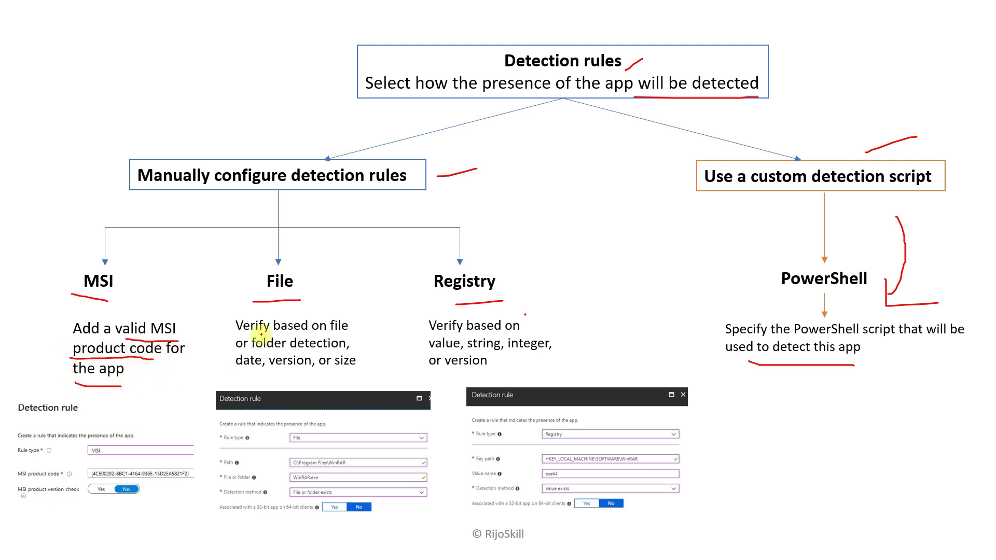
{"action": "left_click_drag", "start_coordinate": [268, 353], "coordinate": [347, 355]}
{"action": "left_click_drag", "start_coordinate": [243, 369], "coordinate": [349, 372]}
{"action": "left_click_drag", "start_coordinate": [430, 339], "coordinate": [532, 338]}
{"action": "left_click_drag", "start_coordinate": [437, 357], "coordinate": [524, 357]}
{"action": "left_click_drag", "start_coordinate": [447, 368], "coordinate": [476, 370]}
{"action": "mouse_move", "coordinate": [49, 544]}
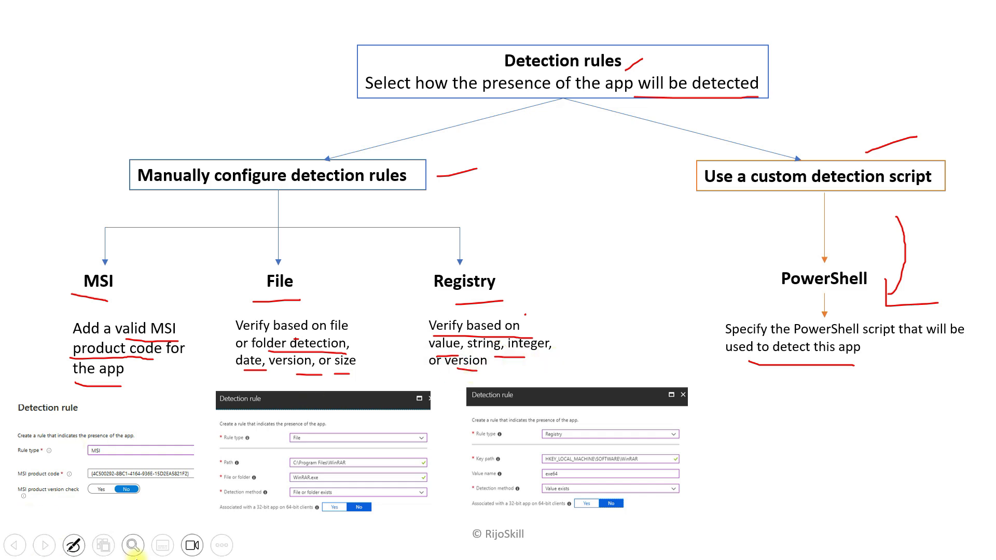
{"action": "left_click", "coordinate": [133, 545]}
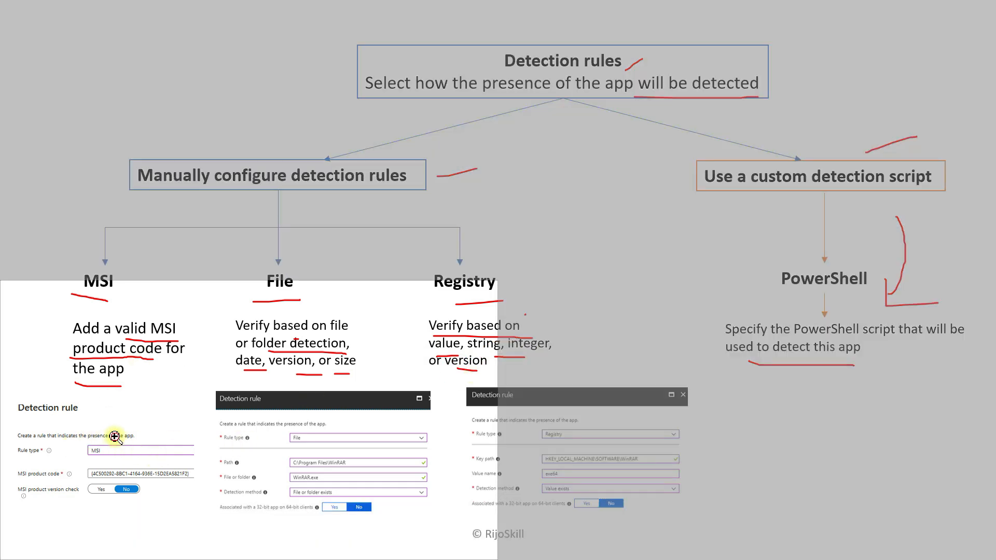
{"action": "left_click", "coordinate": [115, 436]}
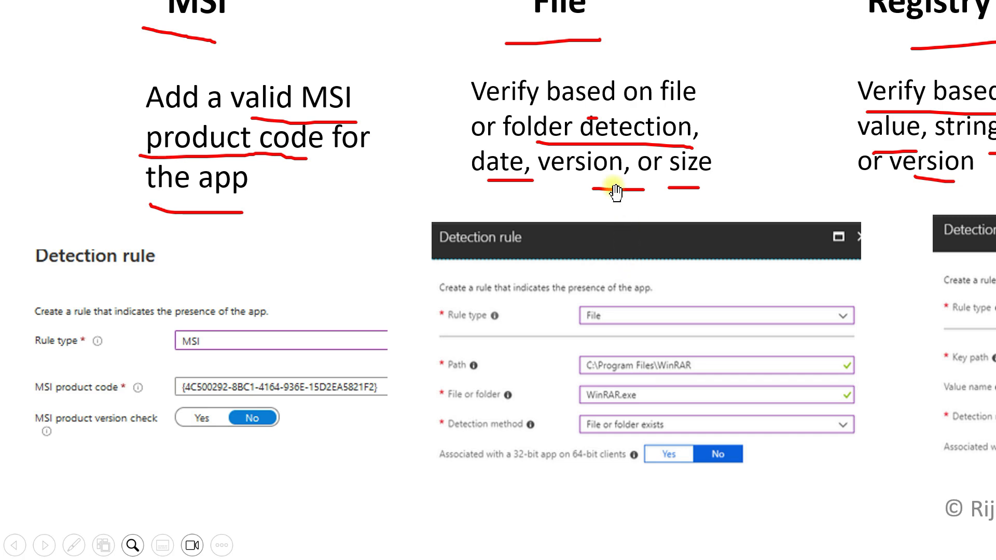
{"action": "left_click_drag", "start_coordinate": [659, 327], "coordinate": [244, 337]}
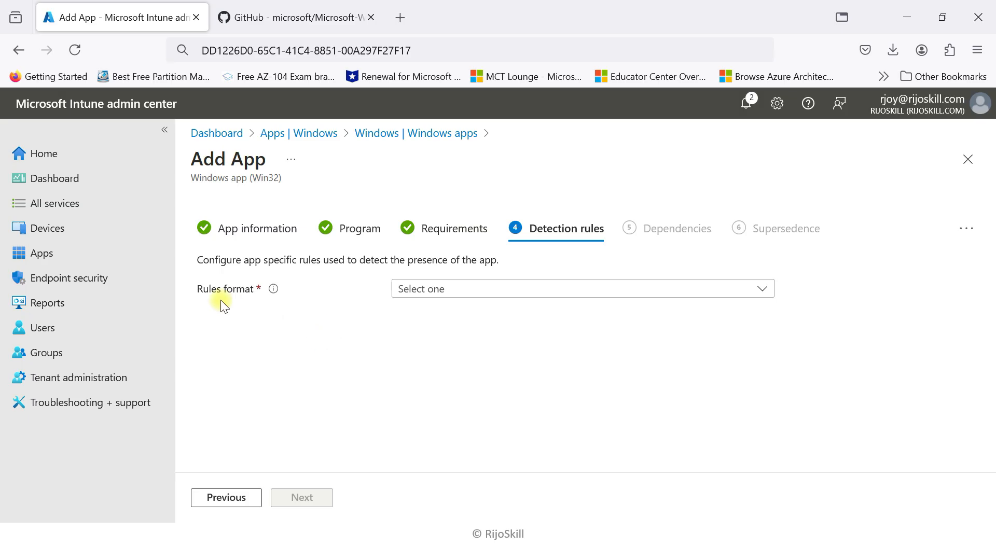
- Set the rules format to manually configure detection rules and add a detection rule of type MSI
{"action": "left_click", "coordinate": [436, 291]}
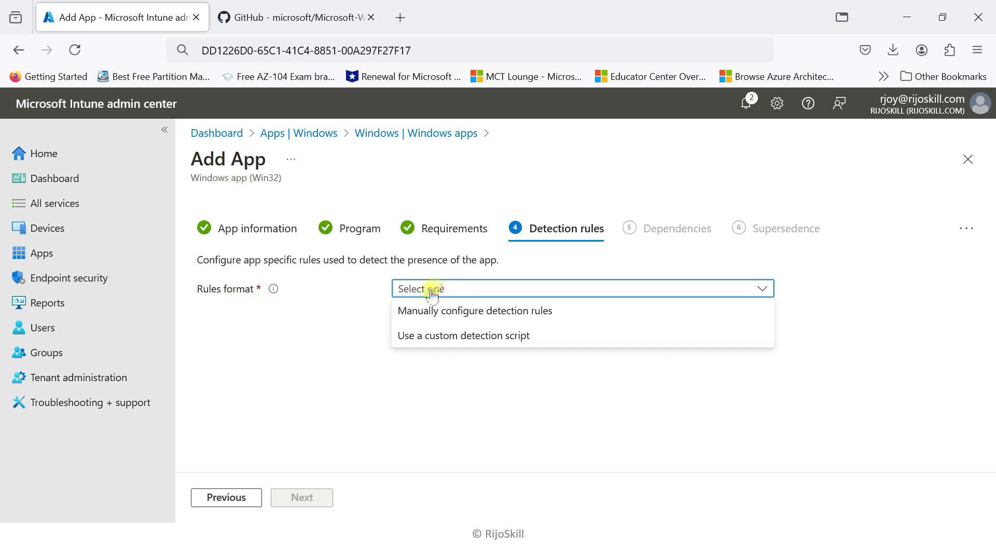
{"action": "left_click", "coordinate": [426, 313]}
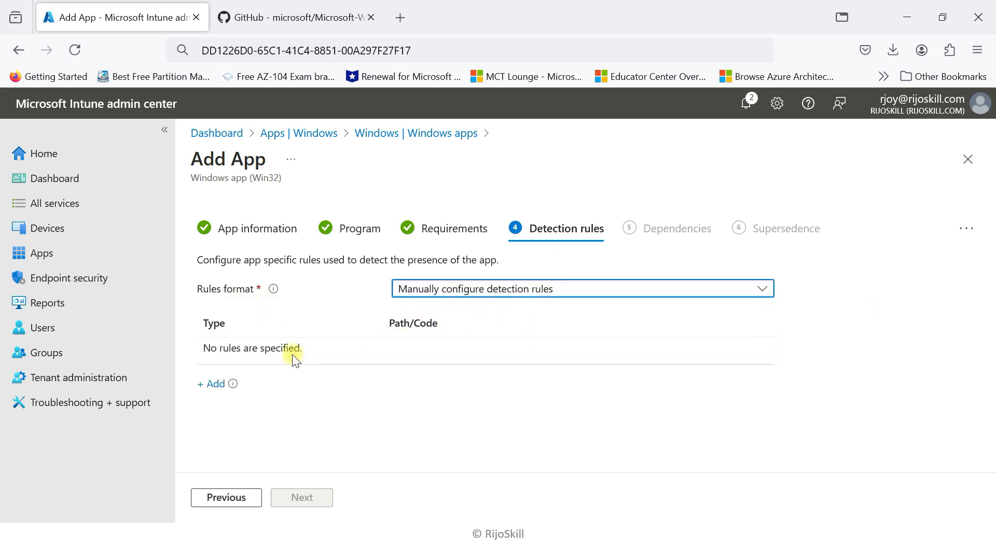
{"action": "left_click", "coordinate": [215, 384]}
{"action": "left_click", "coordinate": [819, 223]}
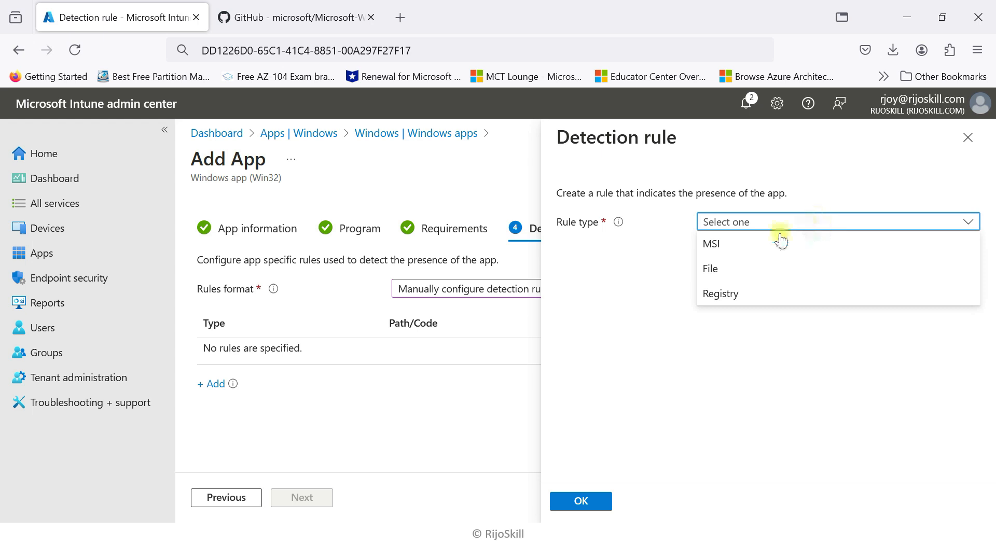
{"action": "left_click", "coordinate": [713, 243]}
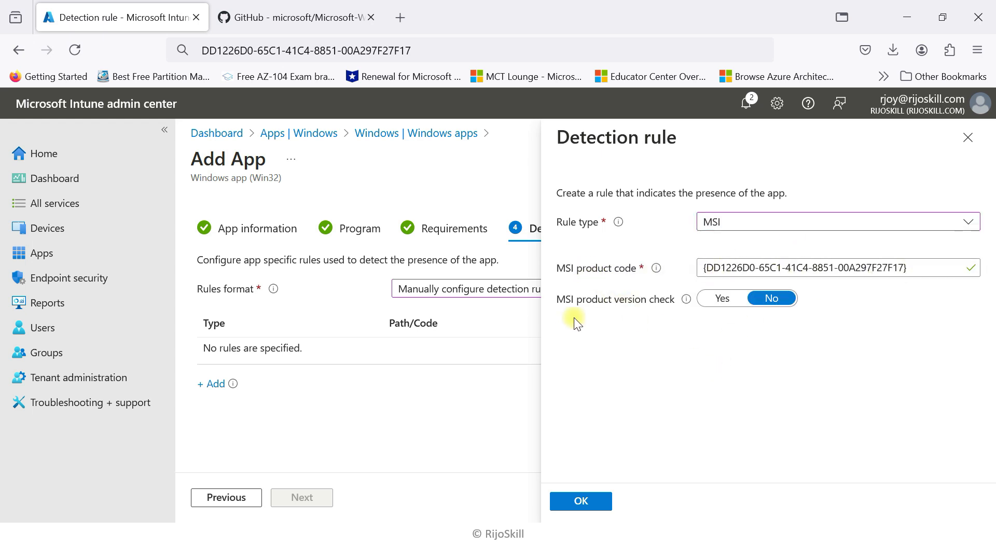
- Change the detection rule's type to File and activate its Path field
{"action": "left_click", "coordinate": [752, 227]}
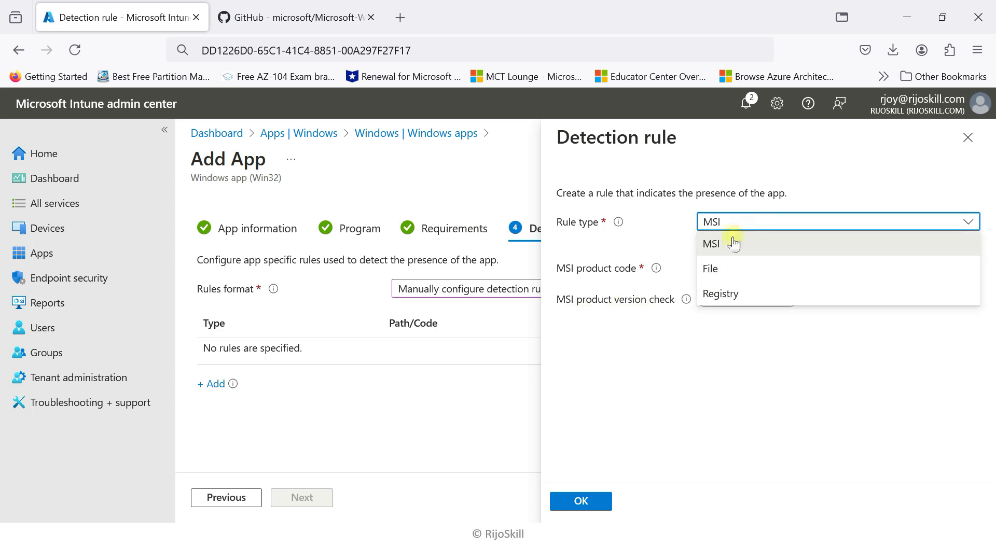
{"action": "left_click", "coordinate": [723, 269]}
{"action": "left_click", "coordinate": [724, 267]}
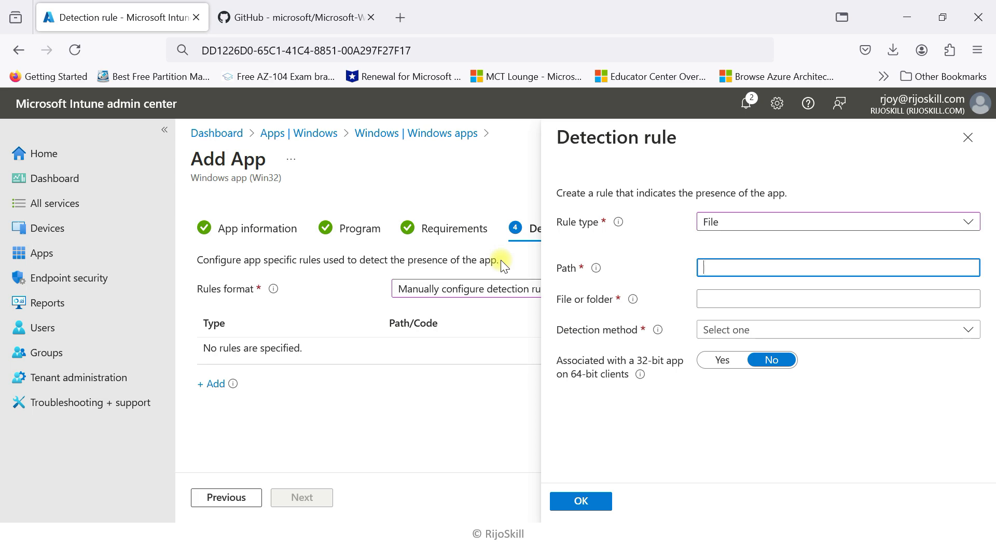
- Switch to the notepad window in File Explorer and open Local Disk (C:)
{"action": "key", "text": "super+Tab"}
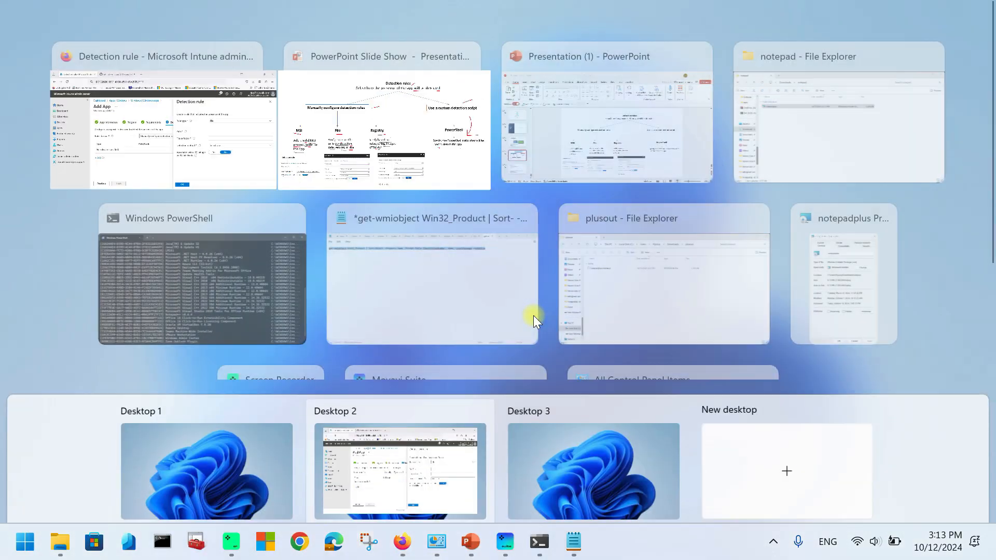
{"action": "left_click", "coordinate": [58, 542]}
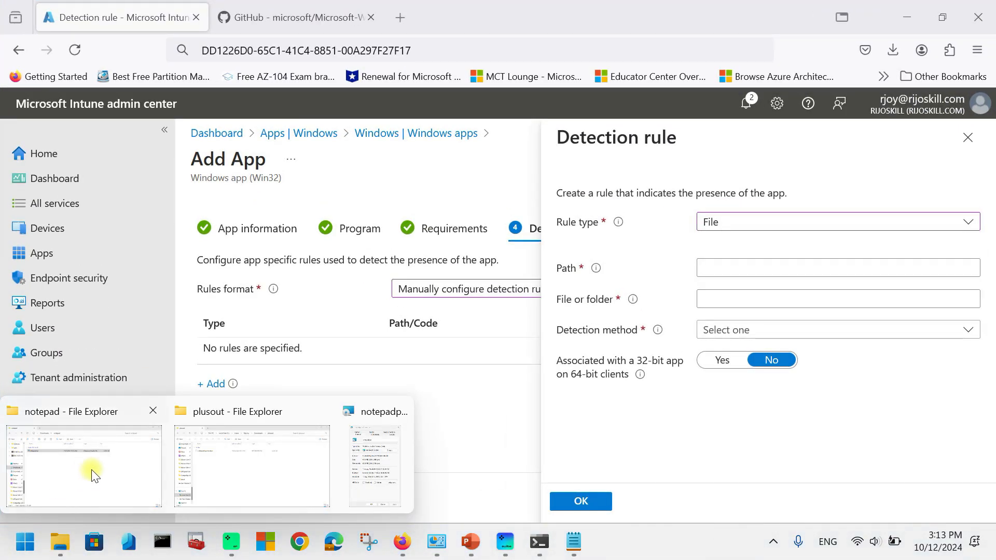
{"action": "left_click", "coordinate": [84, 473]}
{"action": "left_click", "coordinate": [60, 542]}
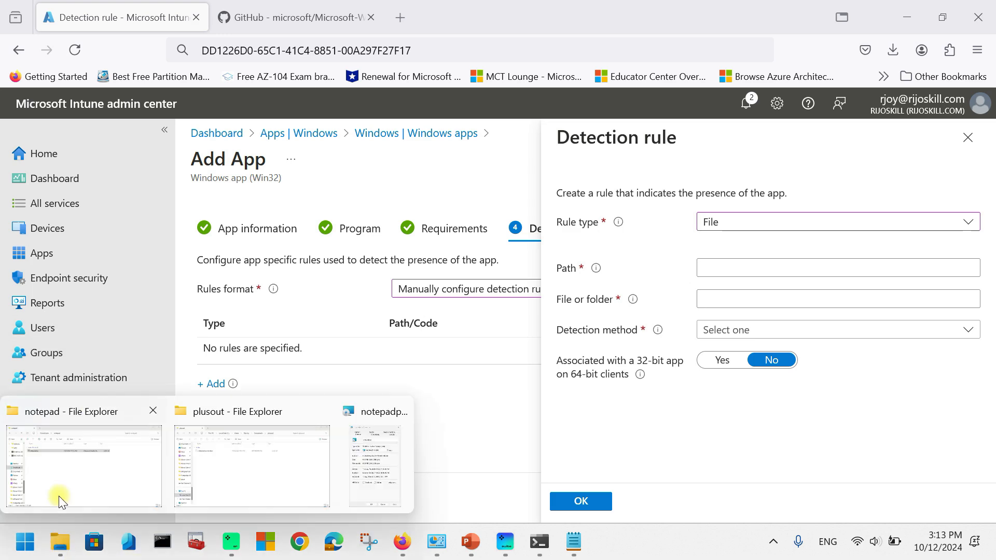
{"action": "left_click", "coordinate": [58, 508]}
{"action": "scroll", "coordinate": [84, 350], "scroll_direction": "down", "scroll_amount": 2}
{"action": "left_click", "coordinate": [70, 390]}
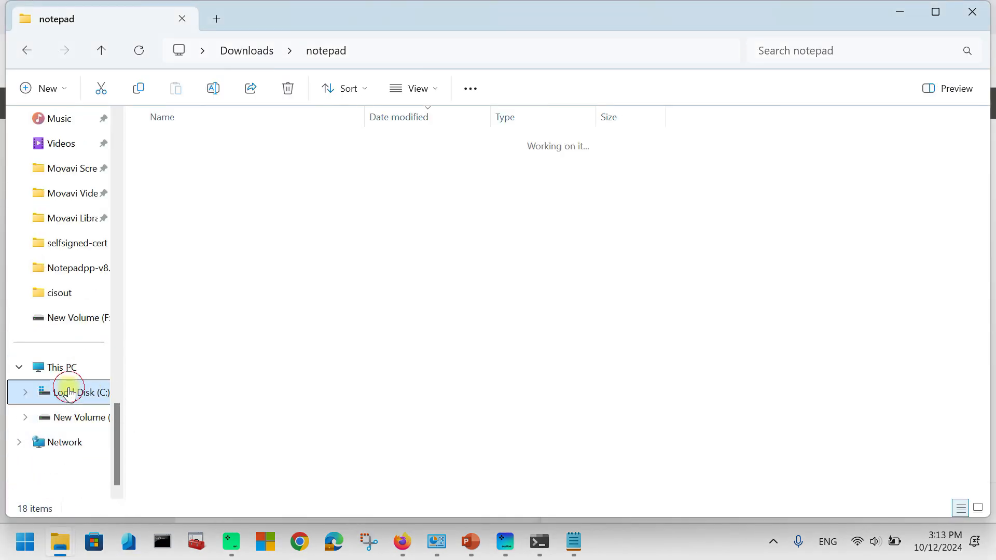
- Open the Notepad++ v8.6.4 folder inside Program Files\TechyGeeksHome
{"action": "scroll", "coordinate": [166, 388], "scroll_direction": "down", "scroll_amount": 1}
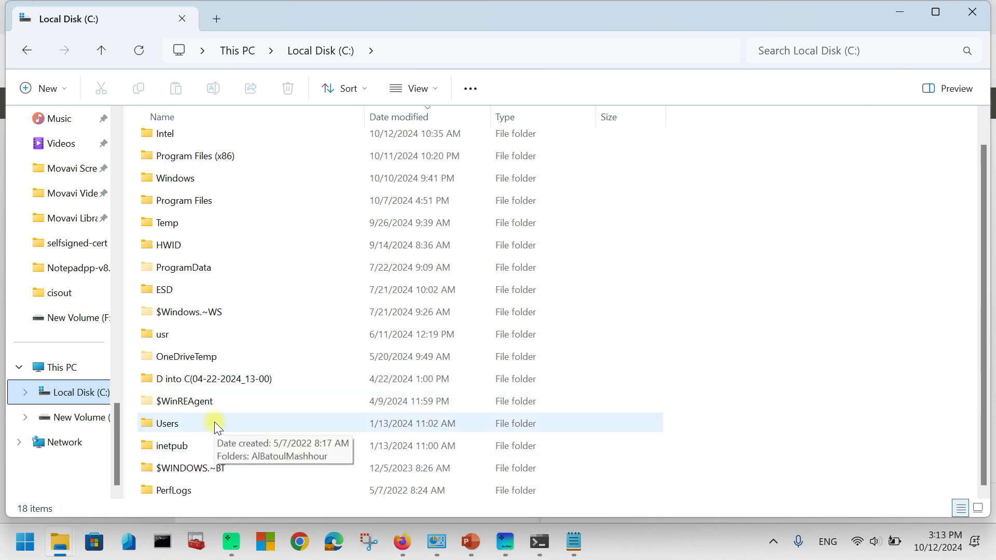
{"action": "left_click", "coordinate": [207, 202]}
{"action": "double_click", "coordinate": [208, 202]}
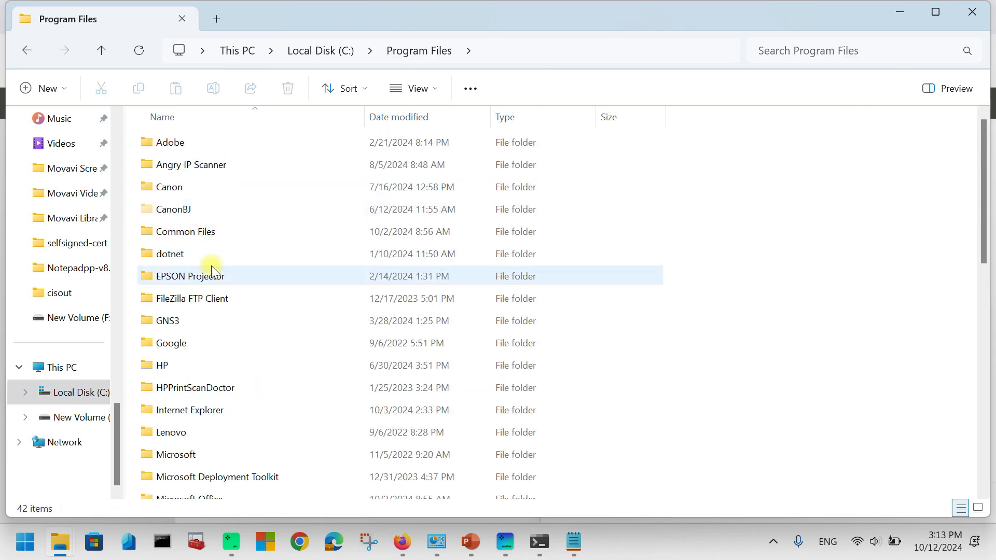
{"action": "scroll", "coordinate": [216, 282], "scroll_direction": "down", "scroll_amount": 5}
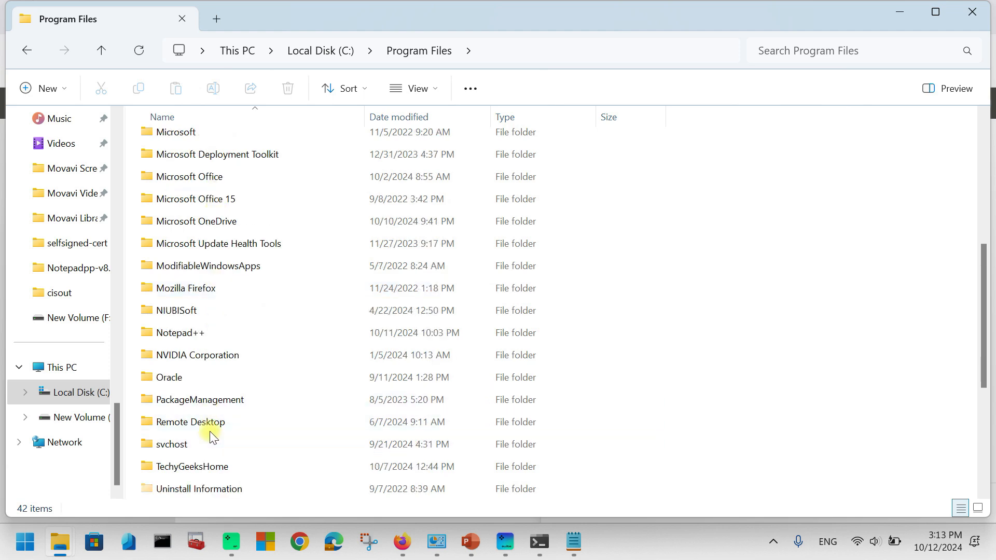
{"action": "left_click", "coordinate": [199, 469]}
{"action": "double_click", "coordinate": [200, 468]}
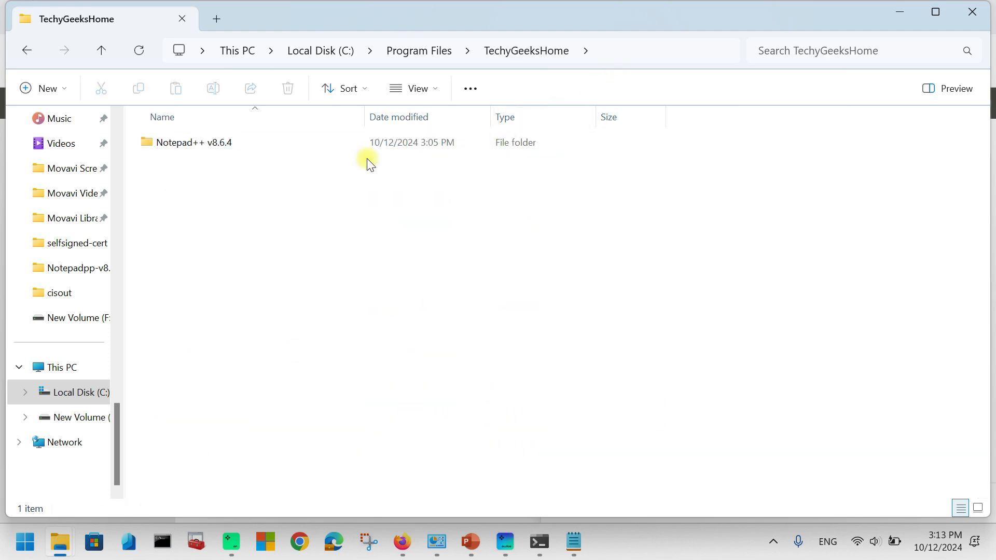
{"action": "double_click", "coordinate": [262, 144]}
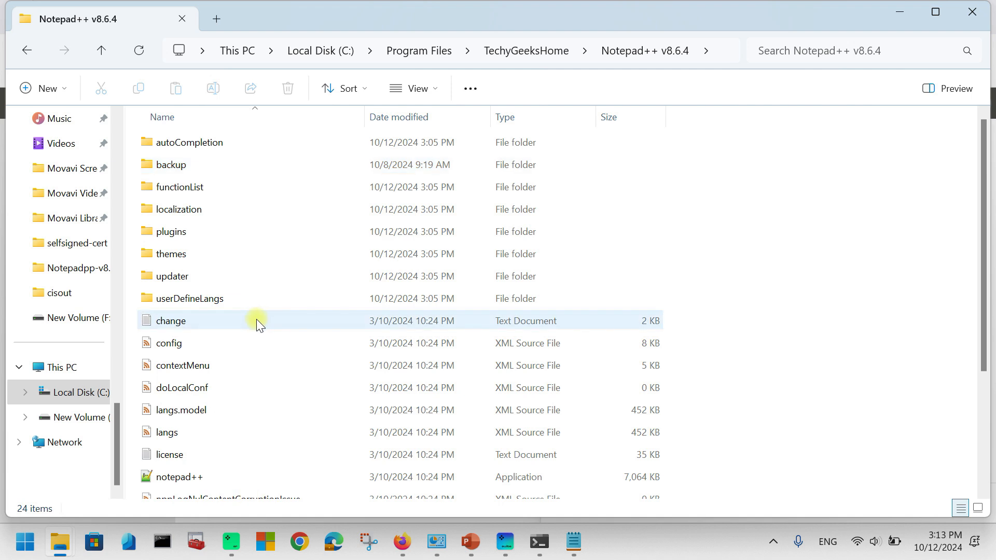
- Copy the folder path C:\Program Files\TechyGeeksHome\Notepad++ v8.6.4 and paste it as the detection rule's path in Intune
{"action": "scroll", "coordinate": [256, 323], "scroll_direction": "down", "scroll_amount": 2}
{"action": "left_click", "coordinate": [718, 51]}
{"action": "key", "text": "ctrl+c"}
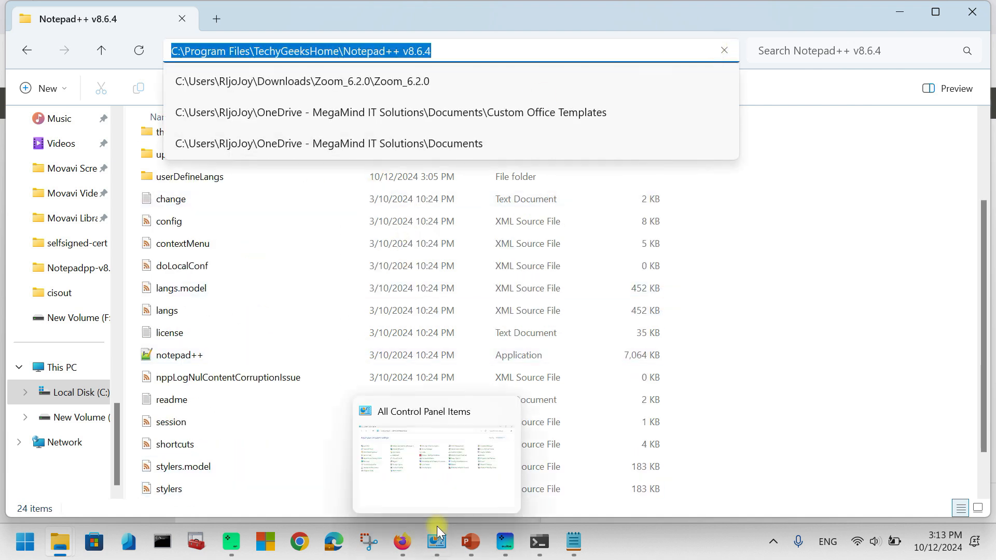
{"action": "left_click", "coordinate": [407, 542]}
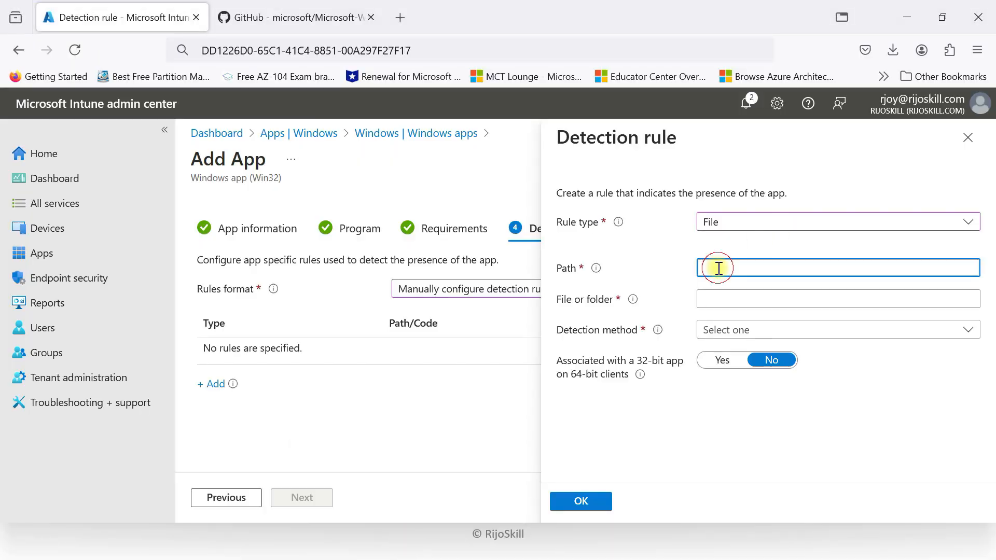
{"action": "key", "text": "ctrl+v"}
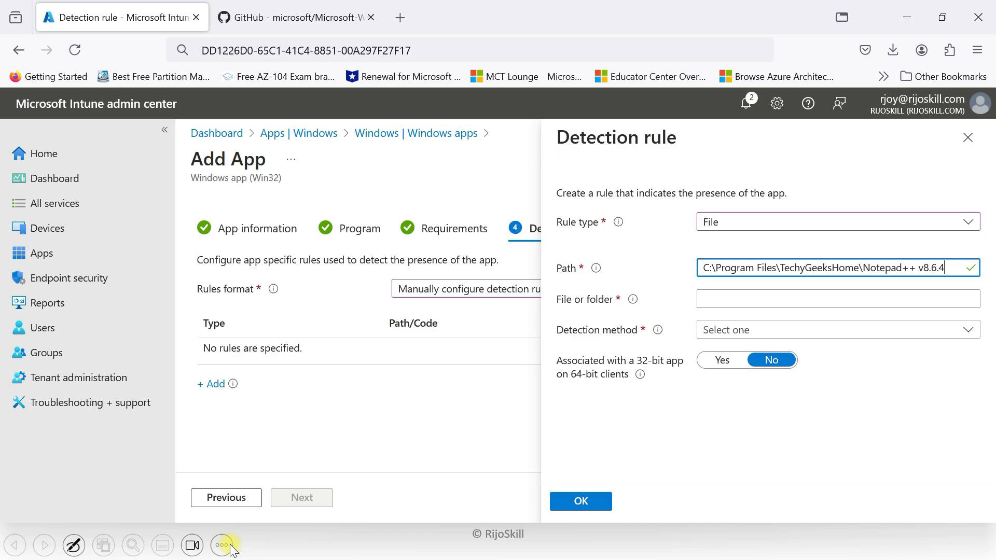
- Switch to the Notepad++ v8.6.4 folder in File Explorer and copy the name of the notepad++ application file
{"action": "key", "text": "super+Tab"}
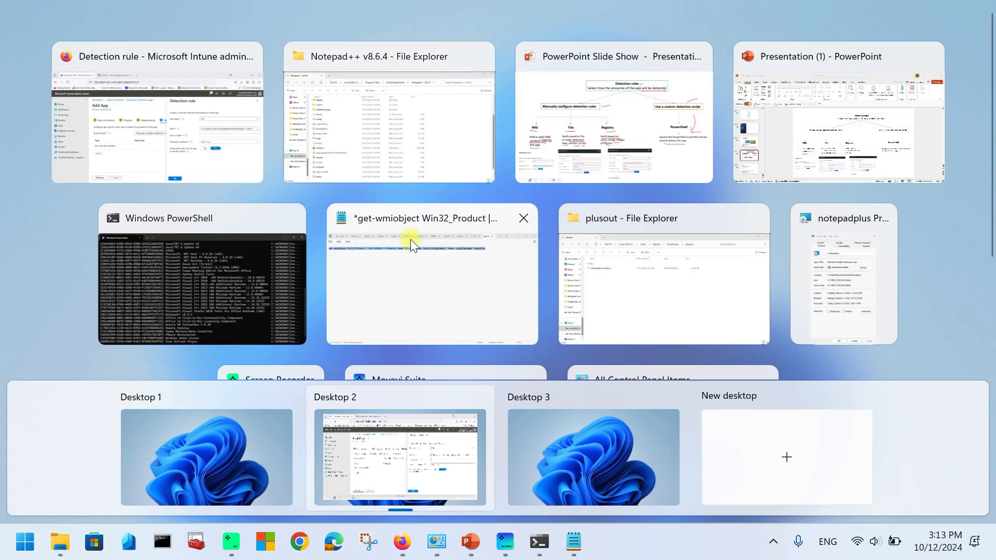
{"action": "left_click", "coordinate": [406, 154]}
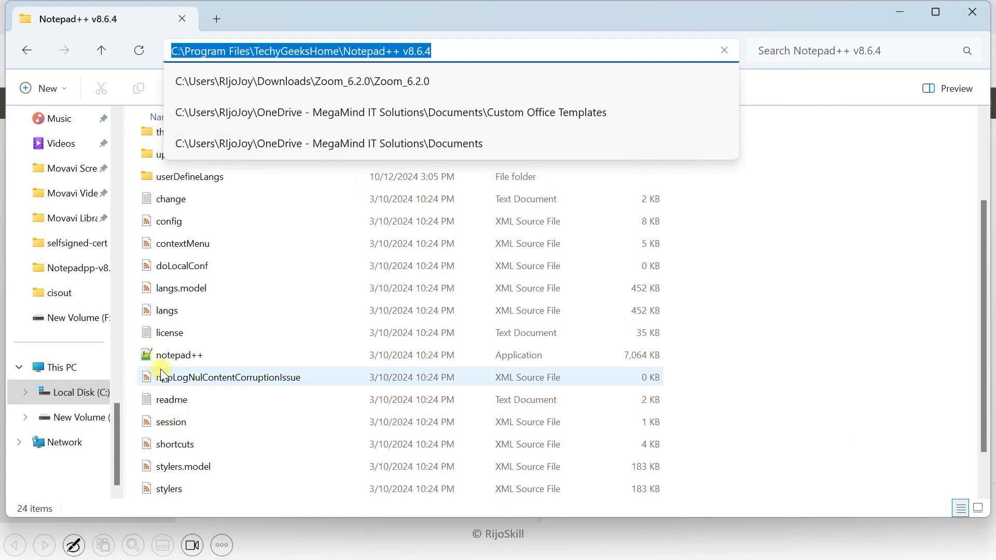
{"action": "left_click", "coordinate": [178, 356]}
{"action": "right_click", "coordinate": [180, 356]}
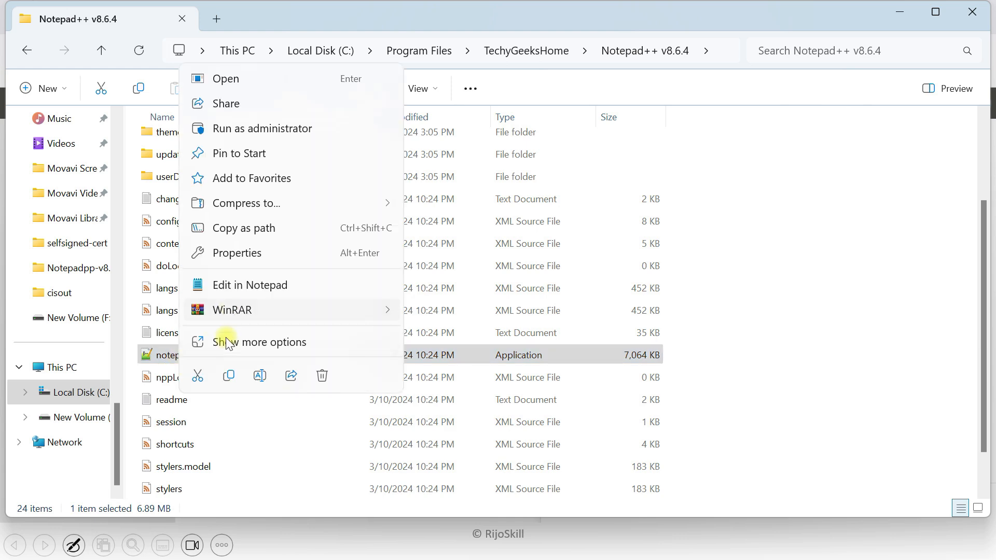
{"action": "left_click", "coordinate": [257, 379]}
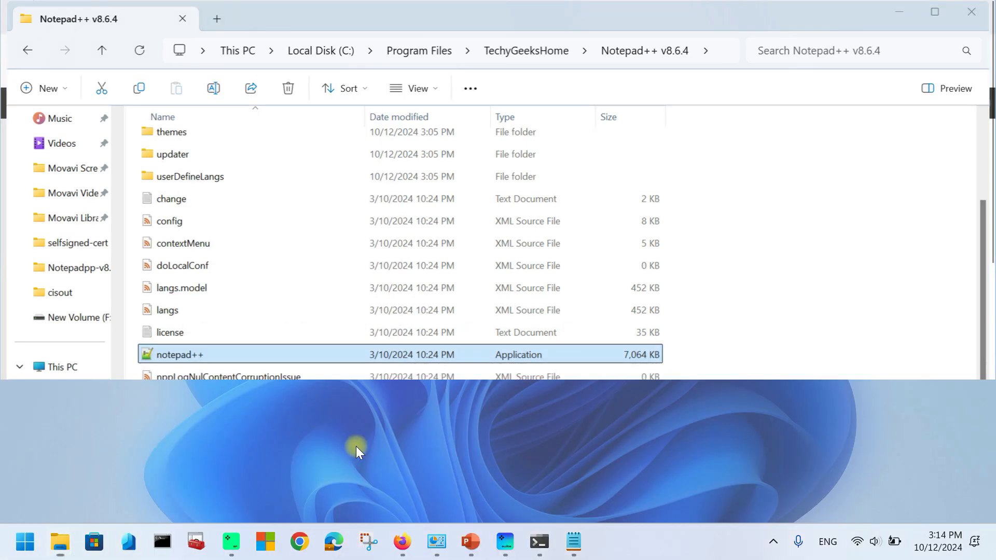
- Return to the Intune detection rule, enter notepad++ as the file or folder, and set the detection method to File or folder exists
{"action": "key", "text": "super+Tab"}
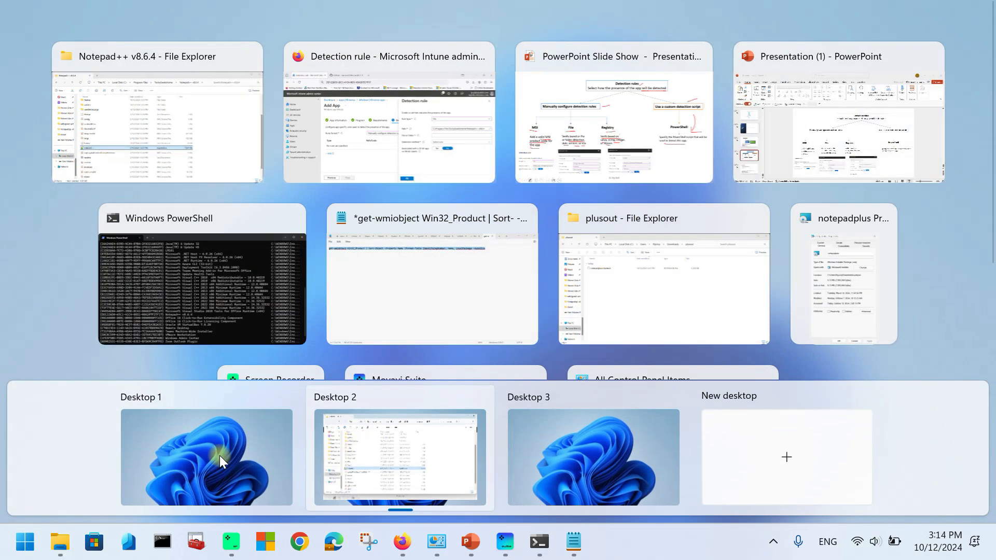
{"action": "left_click", "coordinate": [415, 161]}
{"action": "left_click", "coordinate": [724, 296]}
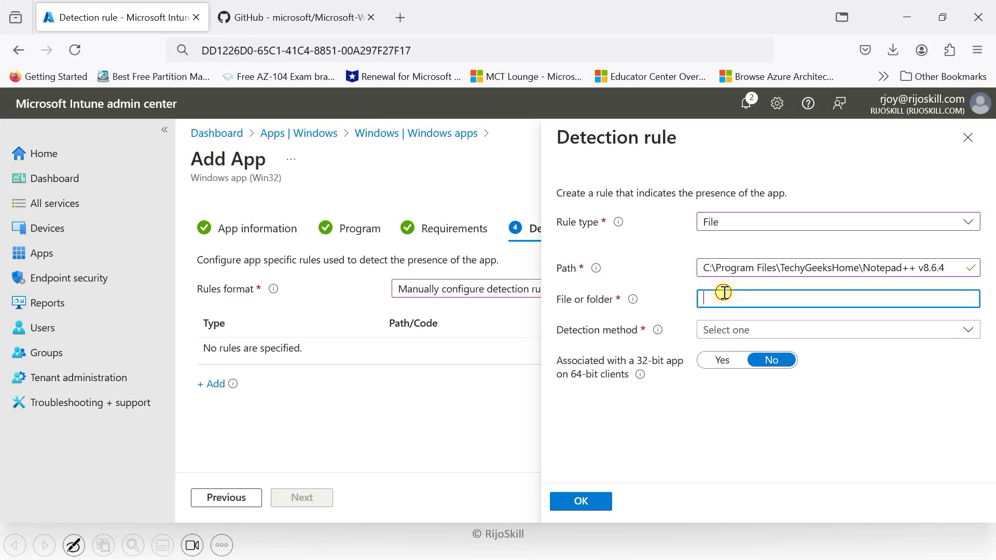
{"action": "left_click", "coordinate": [722, 330]}
{"action": "left_click", "coordinate": [729, 353]}
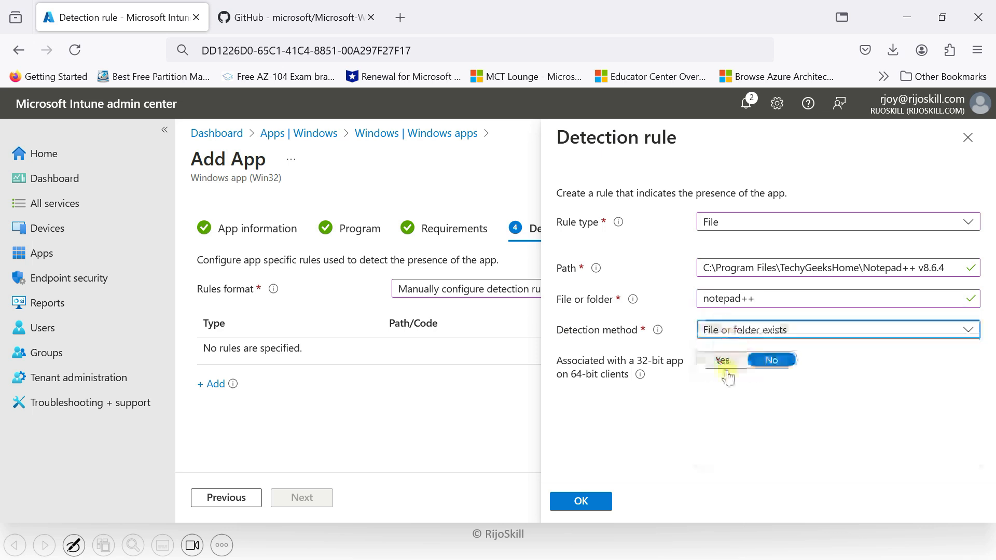
{"action": "left_click", "coordinate": [727, 332]}
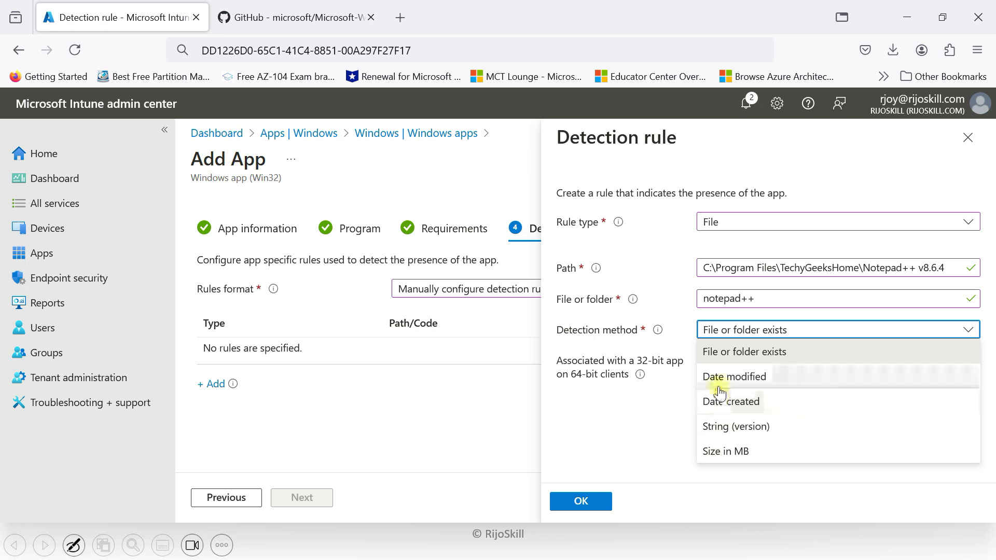
{"action": "left_click", "coordinate": [631, 408]}
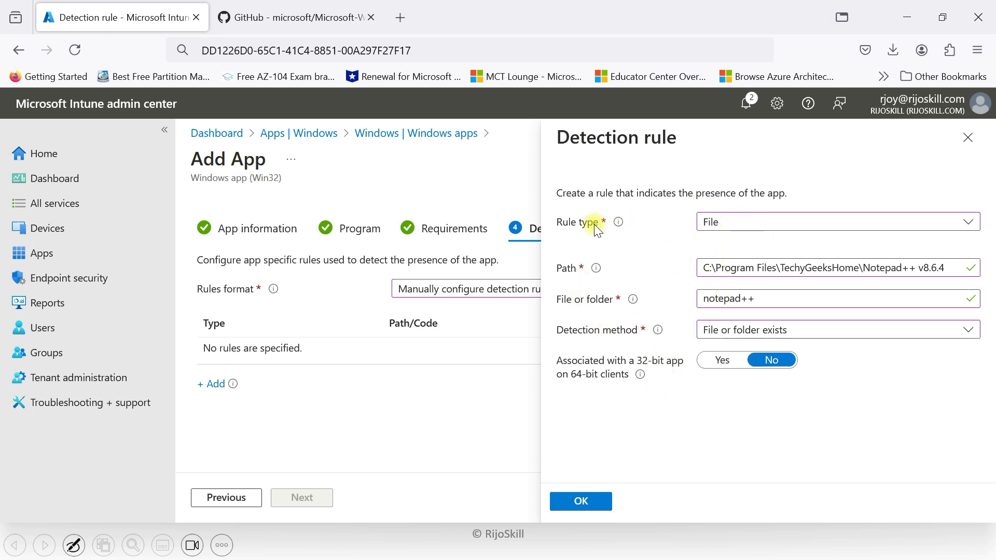
{"action": "left_click", "coordinate": [618, 413]}
{"action": "mouse_move", "coordinate": [641, 376]}
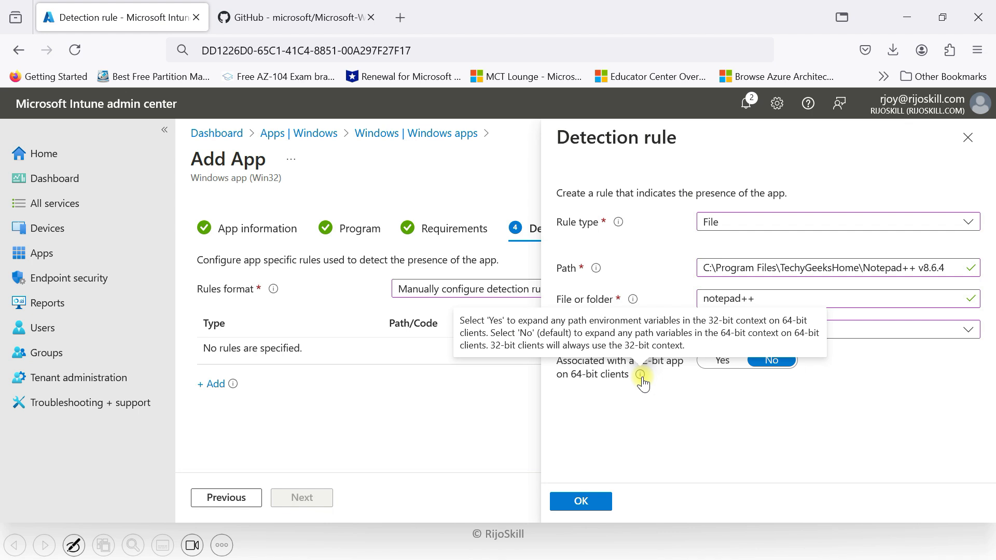
- Change the detection rule's type to MSI with the product version check off, save the rule and continue to Dependencies
{"action": "left_click", "coordinate": [764, 222]}
{"action": "left_click", "coordinate": [718, 245]}
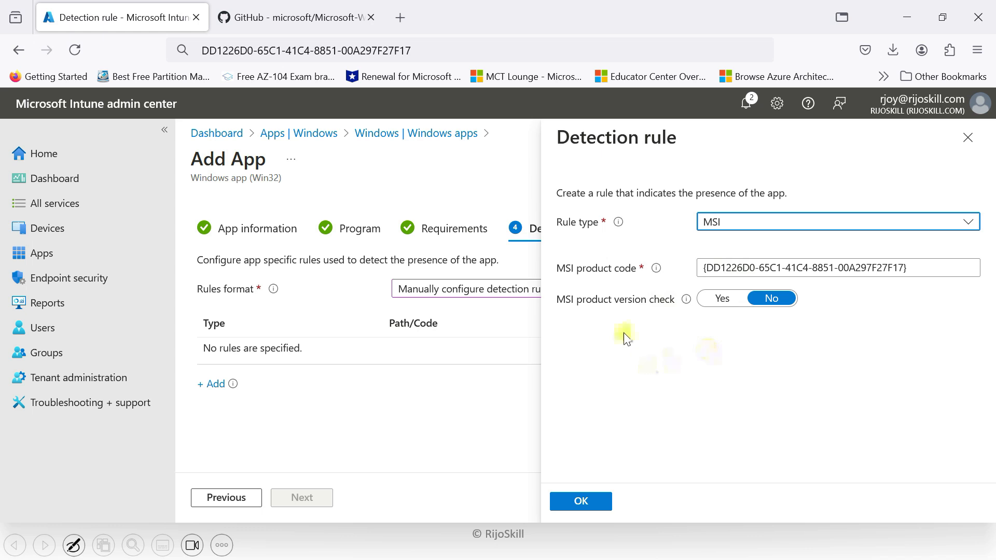
{"action": "left_click", "coordinate": [585, 500]}
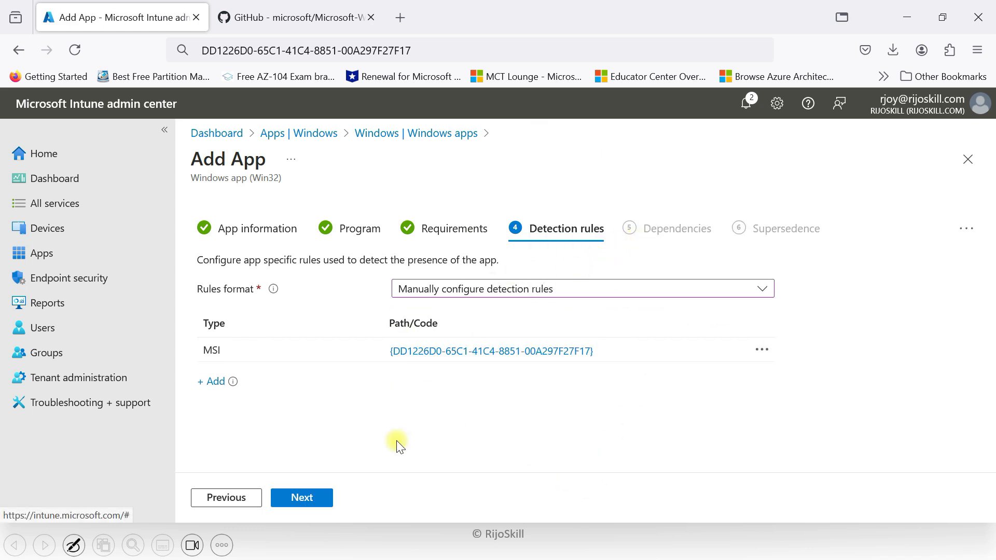
{"action": "left_click", "coordinate": [310, 499]}
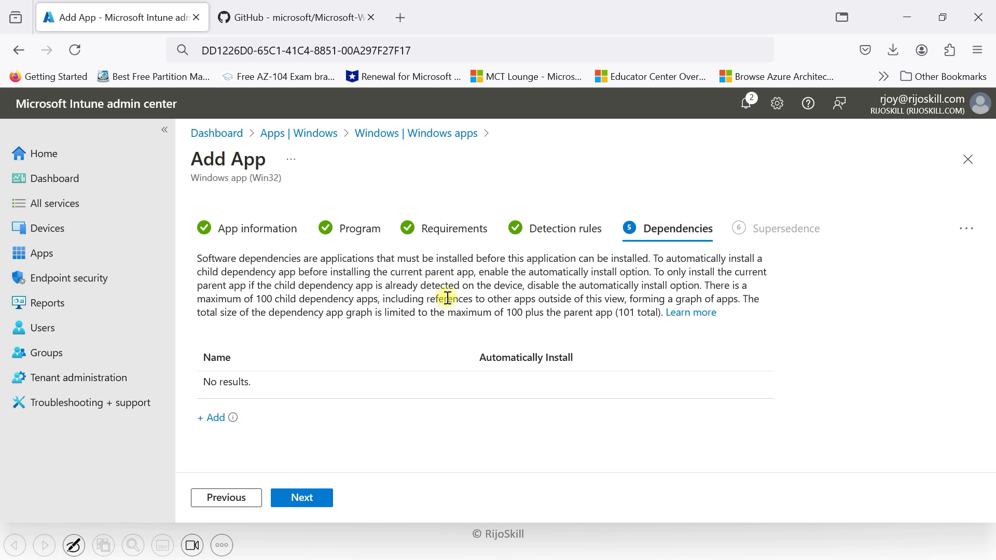
- Continue through Dependencies and Supersedence to Assignments without adding any app, dismissing the Add dependency pane on the way
{"action": "left_click", "coordinate": [209, 418]}
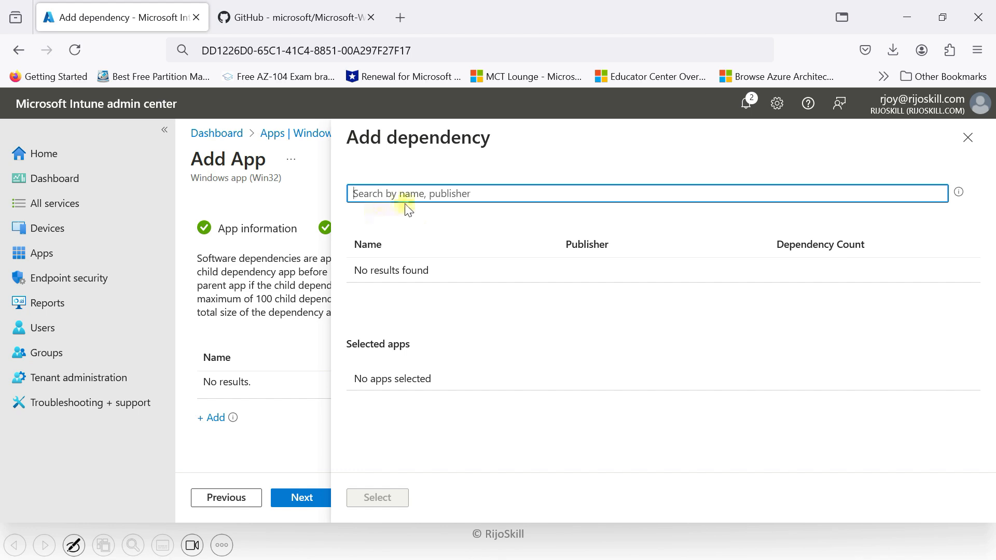
{"action": "left_click", "coordinate": [967, 137]}
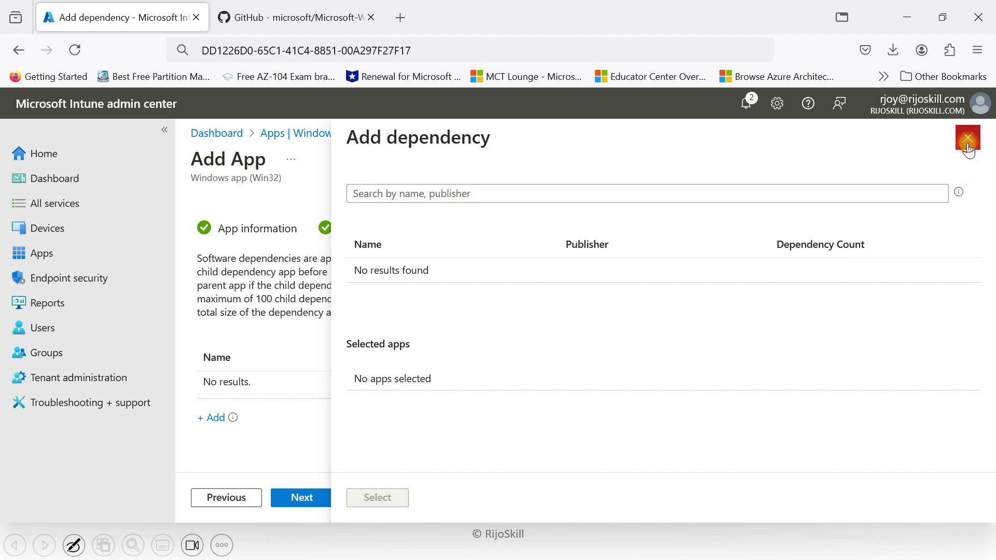
{"action": "left_click", "coordinate": [316, 496]}
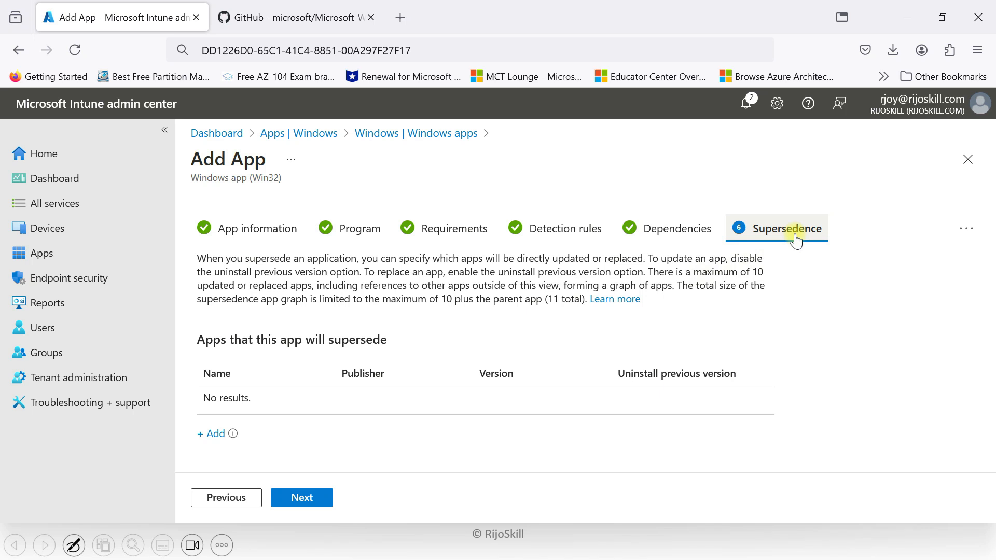
{"action": "left_click_drag", "start_coordinate": [692, 275], "coordinate": [761, 270]}
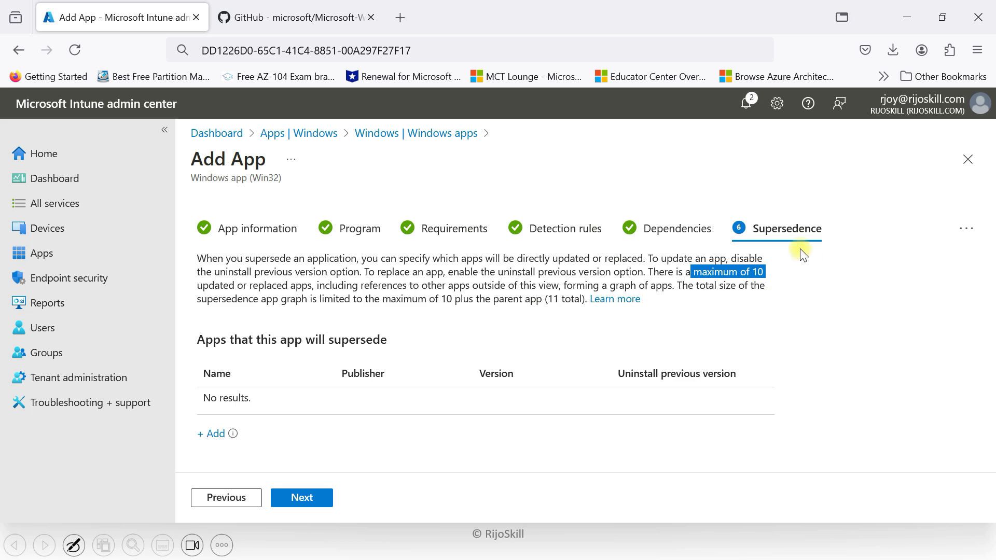
{"action": "left_click", "coordinate": [329, 497]}
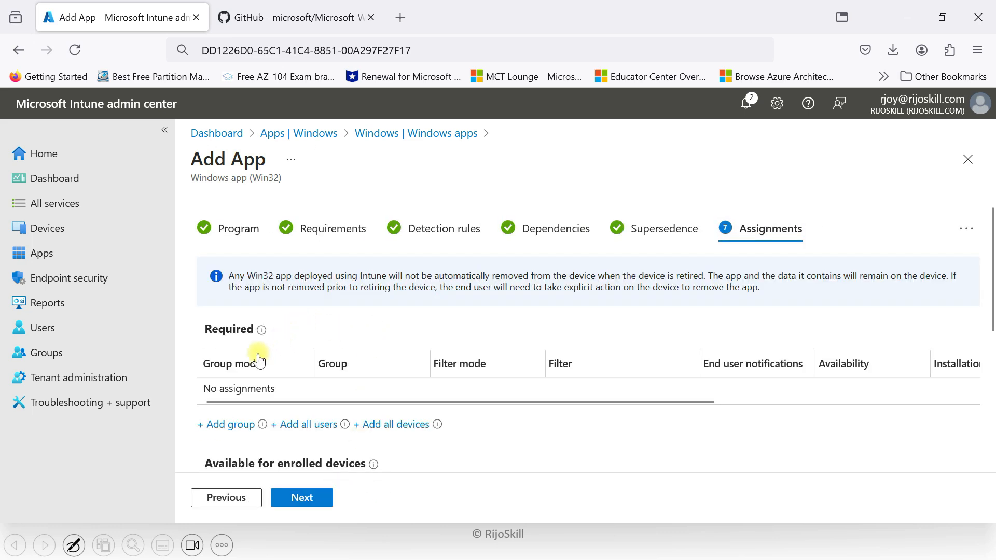
- Add the AppDevicegroup group as a Required assignment for the app
{"action": "scroll", "coordinate": [243, 303], "scroll_direction": "down", "scroll_amount": 2}
{"action": "scroll", "coordinate": [244, 303], "scroll_direction": "down", "scroll_amount": 2}
{"action": "scroll", "coordinate": [257, 350], "scroll_direction": "up", "scroll_amount": 2}
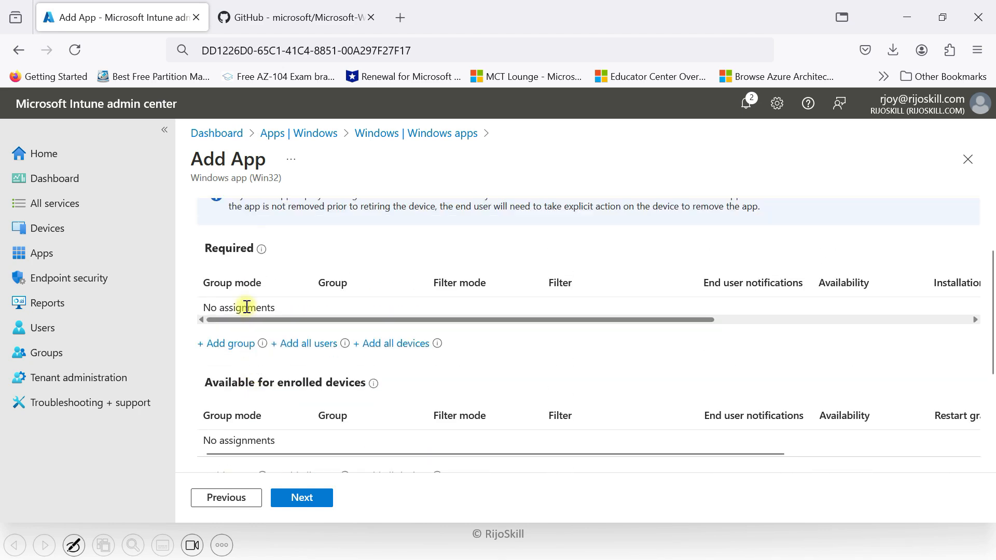
{"action": "scroll", "coordinate": [368, 411], "scroll_direction": "down", "scroll_amount": 4}
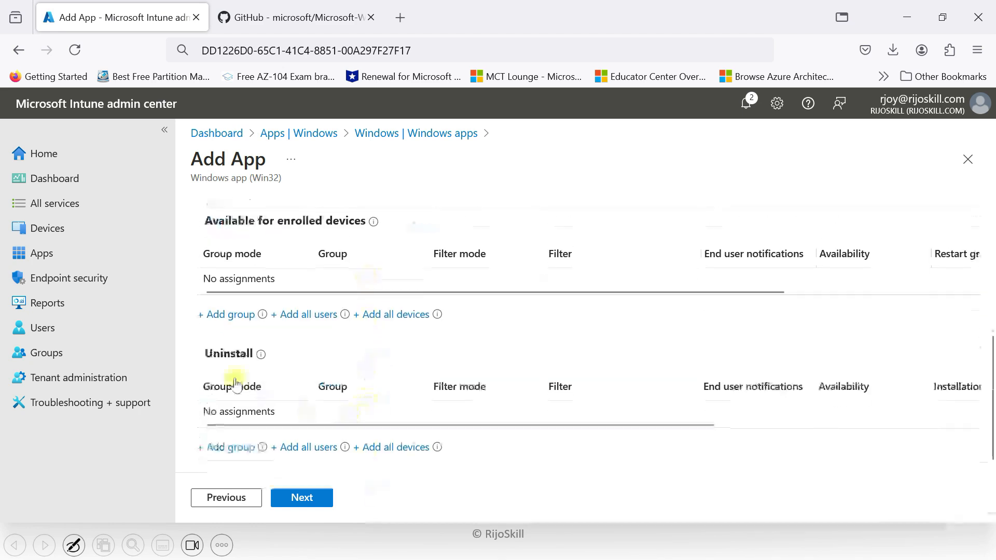
{"action": "scroll", "coordinate": [342, 386], "scroll_direction": "up", "scroll_amount": 2}
{"action": "scroll", "coordinate": [348, 399], "scroll_direction": "up", "scroll_amount": 3}
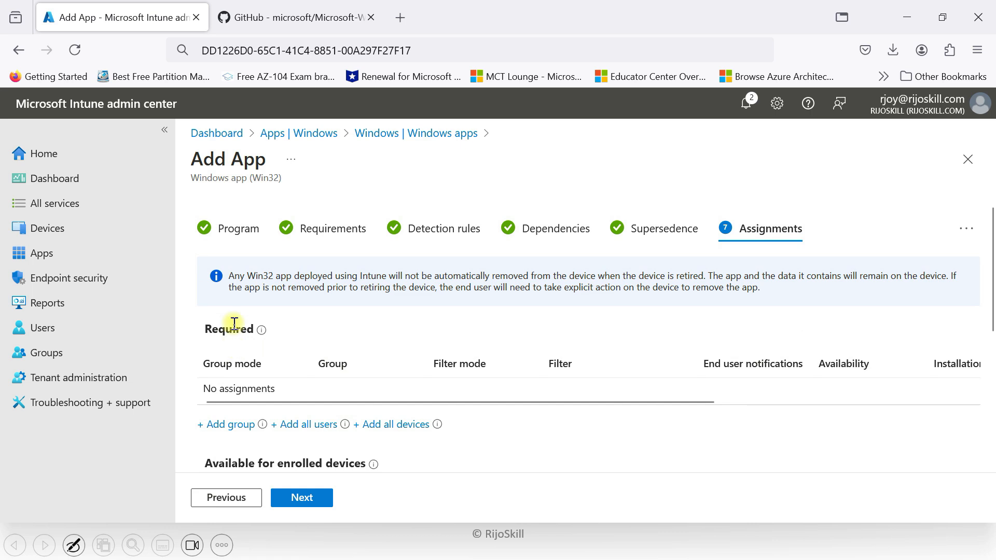
{"action": "left_click", "coordinate": [240, 426]}
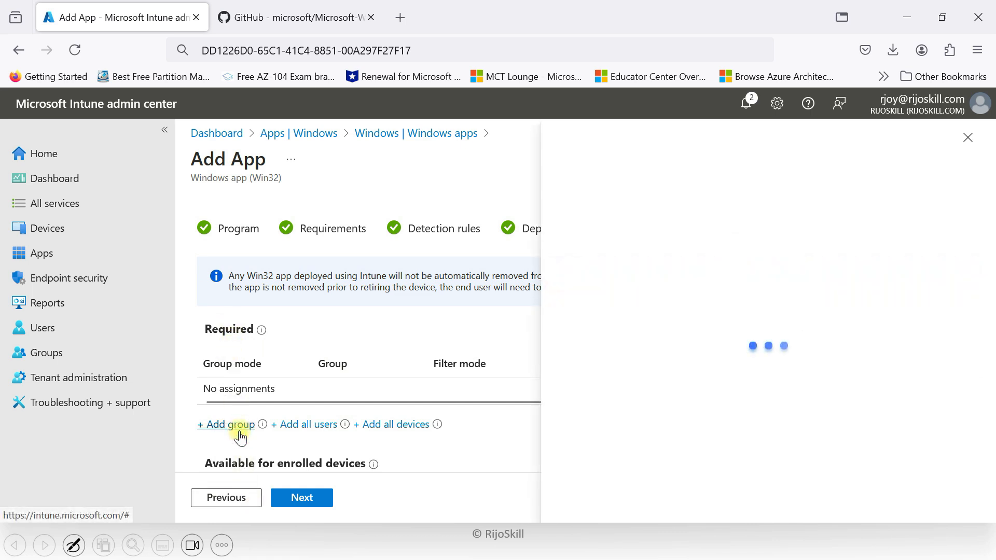
{"action": "left_click", "coordinate": [249, 294]}
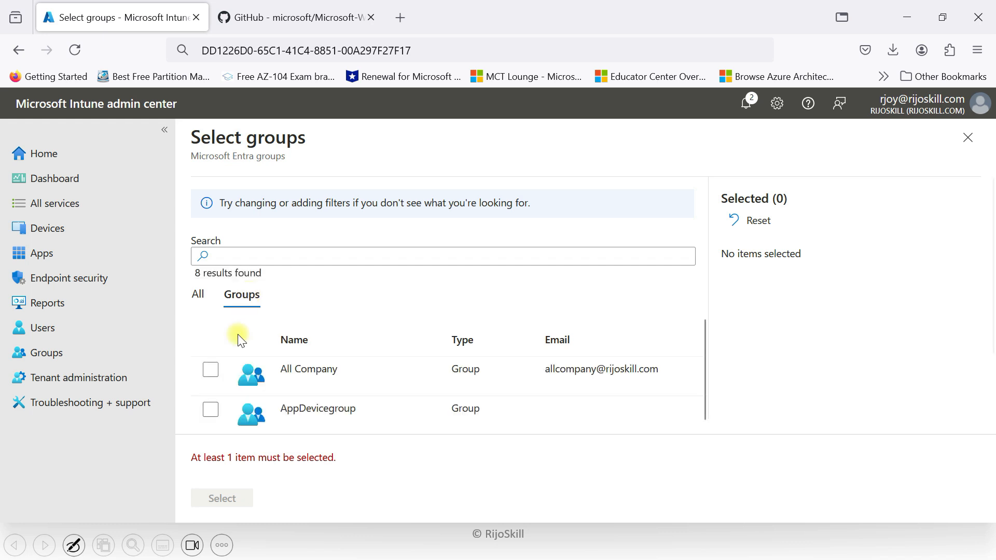
{"action": "scroll", "coordinate": [240, 358], "scroll_direction": "down", "scroll_amount": 1}
{"action": "scroll", "coordinate": [240, 358], "scroll_direction": "up", "scroll_amount": 2}
{"action": "left_click", "coordinate": [213, 408]}
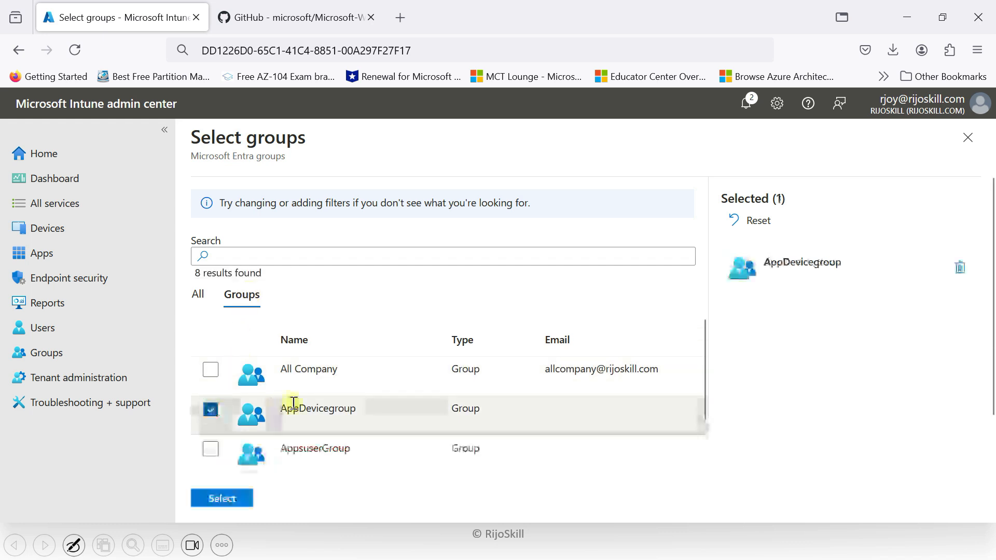
{"action": "left_click", "coordinate": [224, 501]}
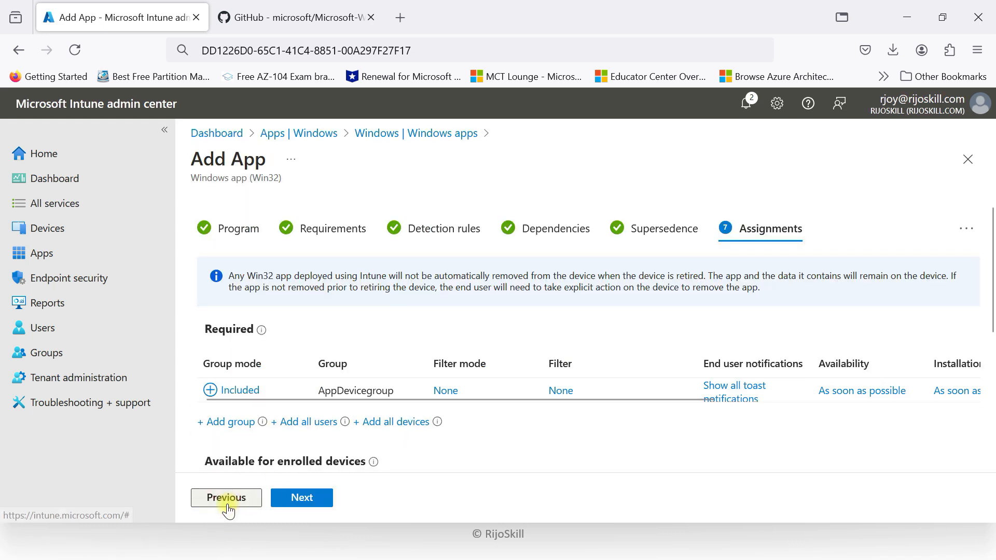
- Review the app's summary, including its Required assignment, and create the app
{"action": "left_click", "coordinate": [298, 496]}
{"action": "scroll", "coordinate": [289, 262], "scroll_direction": "down", "scroll_amount": 4}
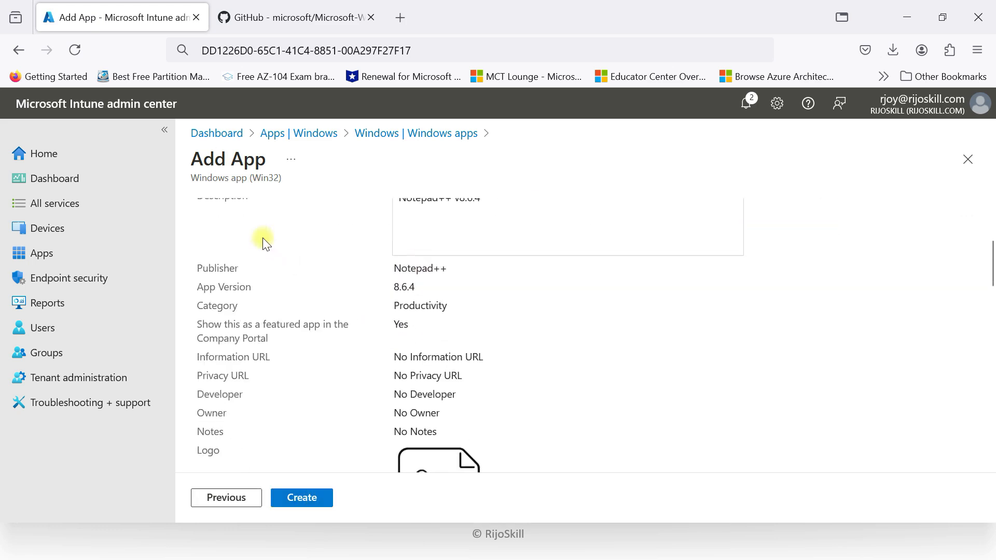
{"action": "scroll", "coordinate": [266, 242], "scroll_direction": "up", "scroll_amount": 3}
{"action": "scroll", "coordinate": [288, 244], "scroll_direction": "down", "scroll_amount": 7}
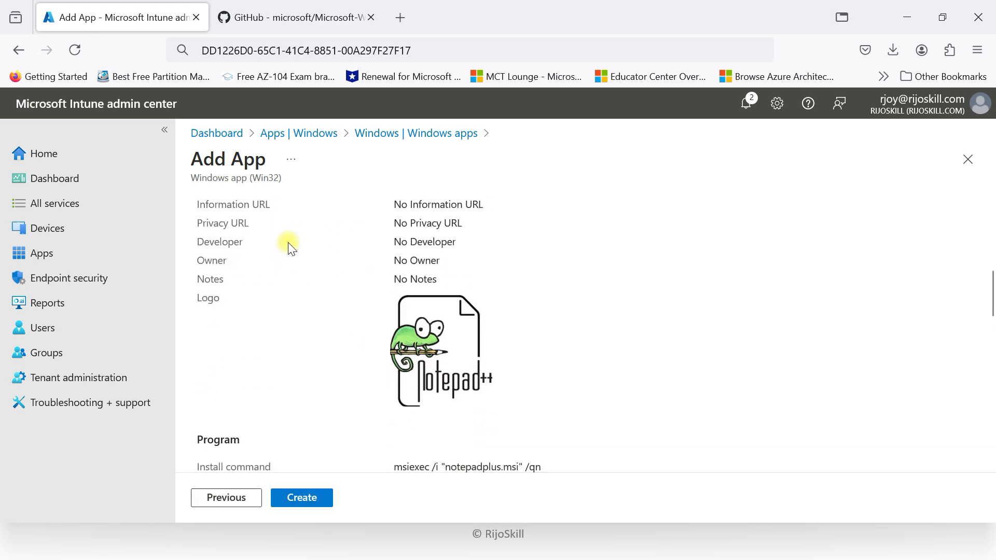
{"action": "scroll", "coordinate": [288, 247], "scroll_direction": "down", "scroll_amount": 12}
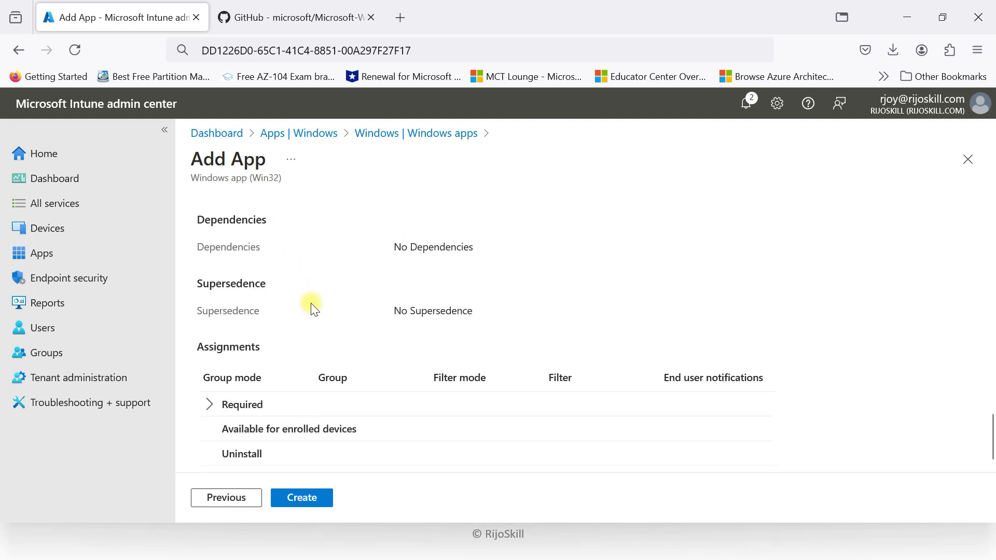
{"action": "left_click", "coordinate": [301, 496]}
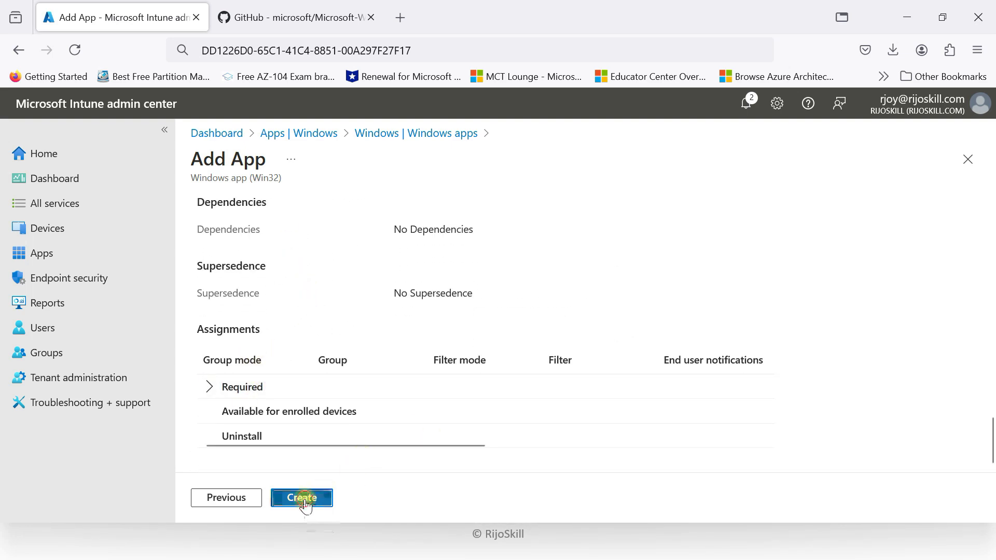
{"action": "left_click", "coordinate": [214, 388]}
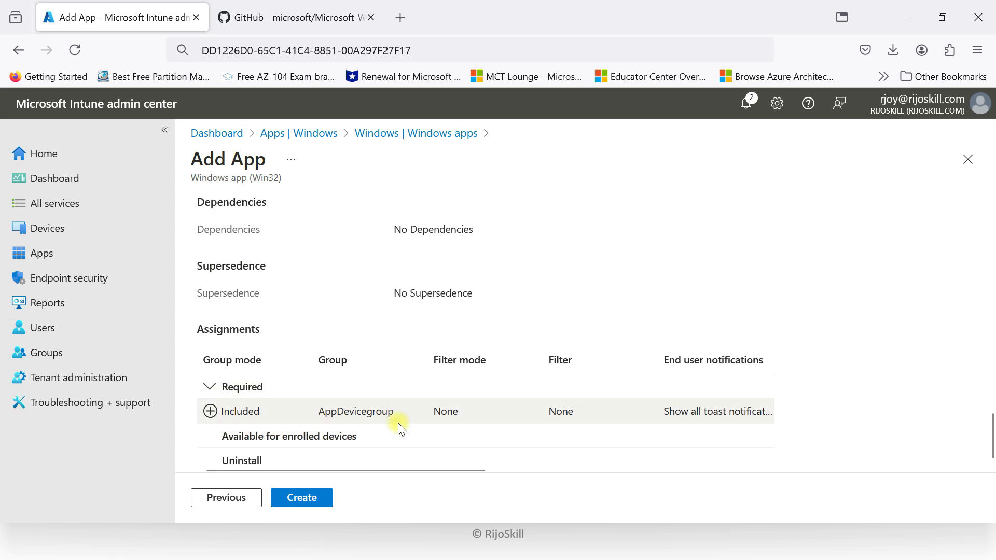
{"action": "left_click", "coordinate": [299, 497]}
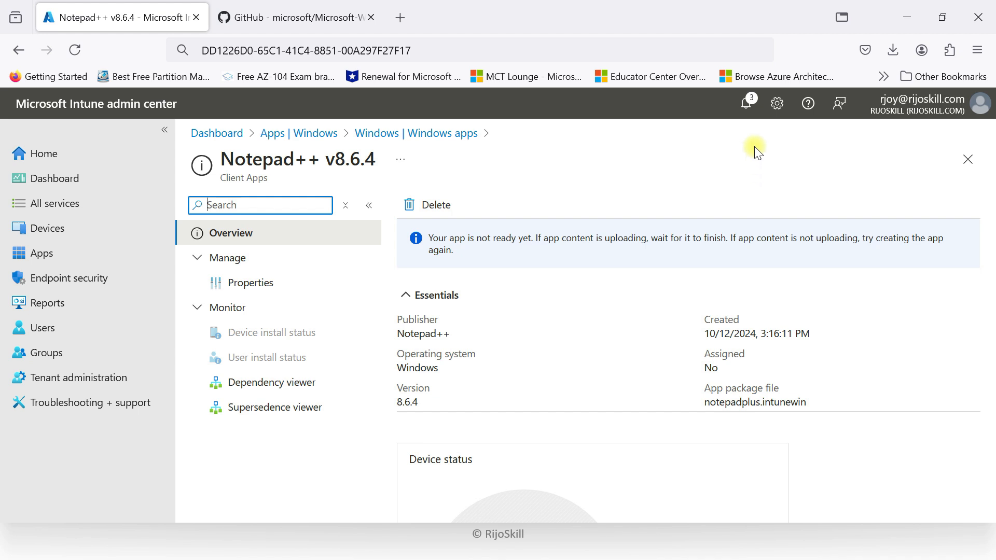
- Check the Notepad++ upload progress in the notifications and list the members of AppDevicegroup
{"action": "left_click", "coordinate": [748, 108]}
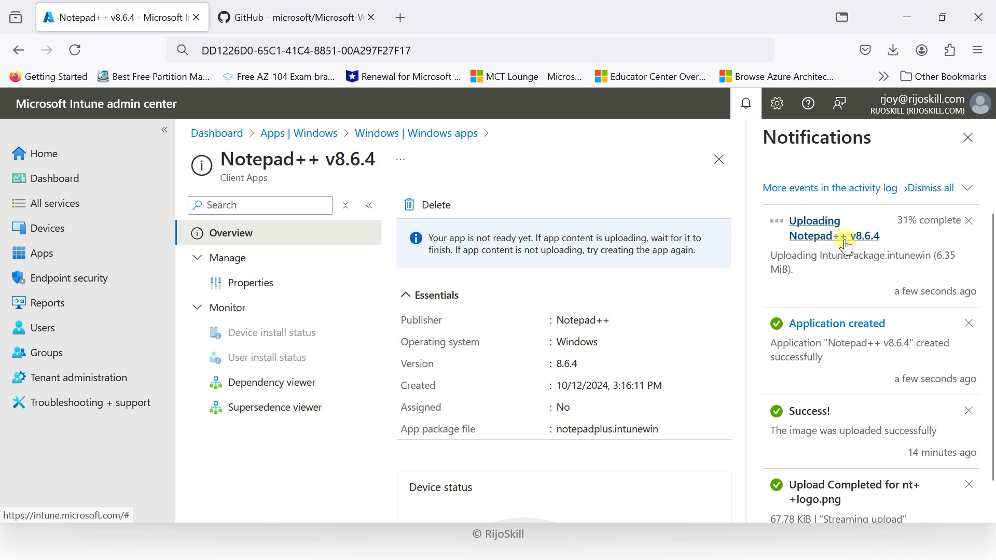
{"action": "left_click", "coordinate": [719, 159]}
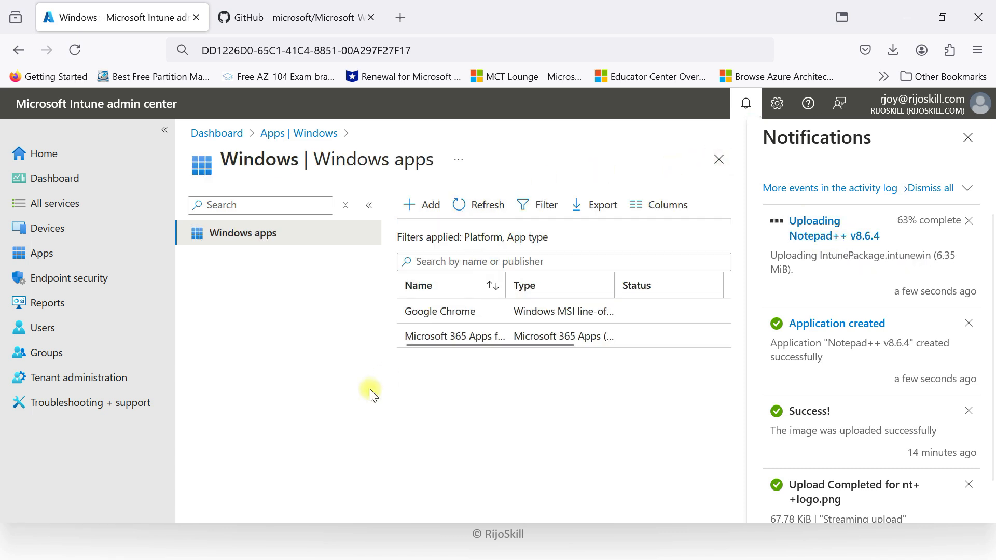
{"action": "left_click", "coordinate": [72, 359]}
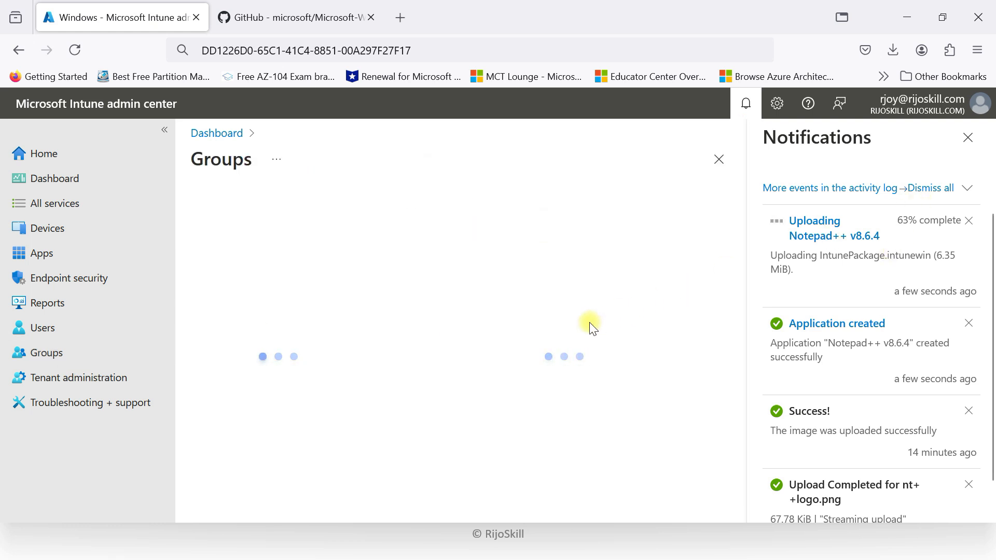
{"action": "left_click", "coordinate": [500, 389]}
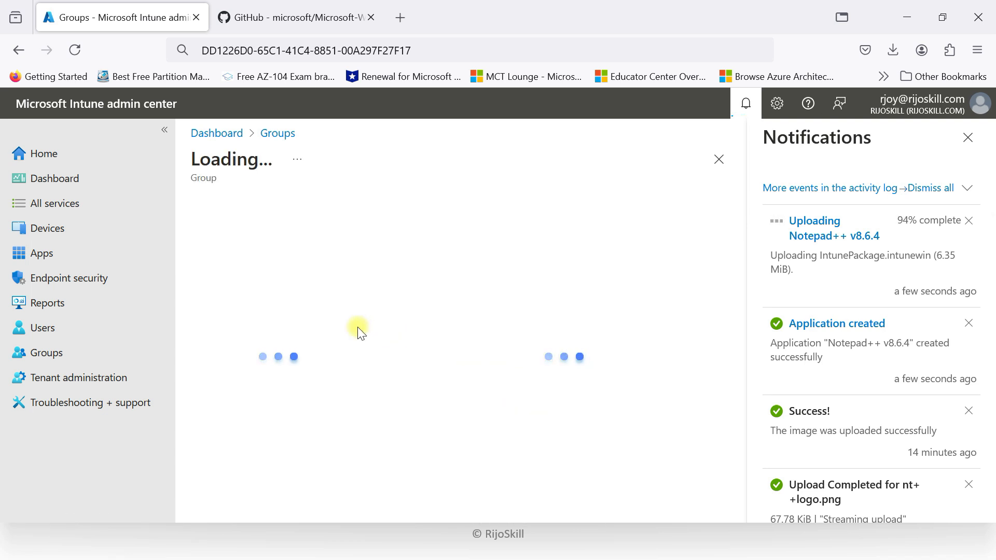
{"action": "left_click", "coordinate": [260, 340]}
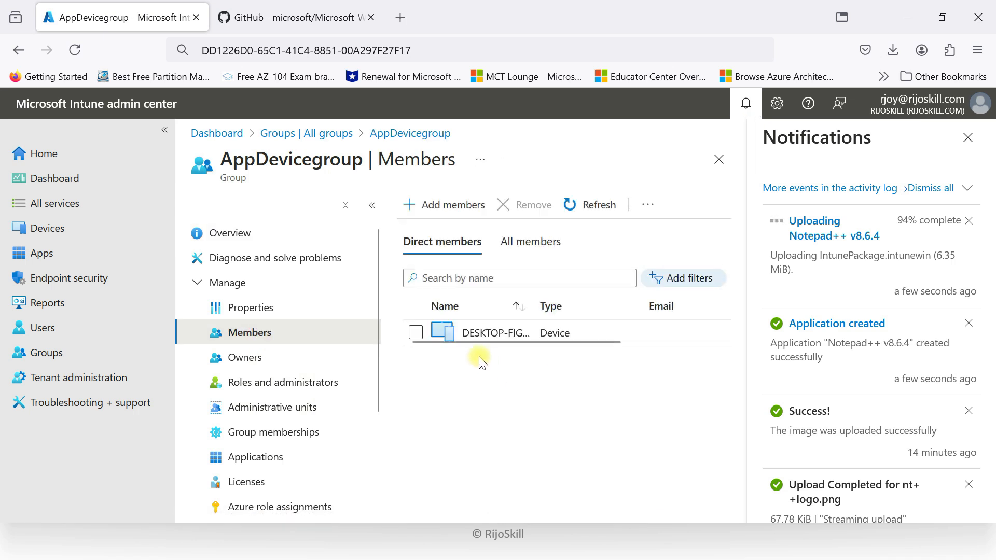
- Review the member device's properties, including join type, MDM and compliance, and dismiss the notifications
{"action": "left_click", "coordinate": [498, 334]}
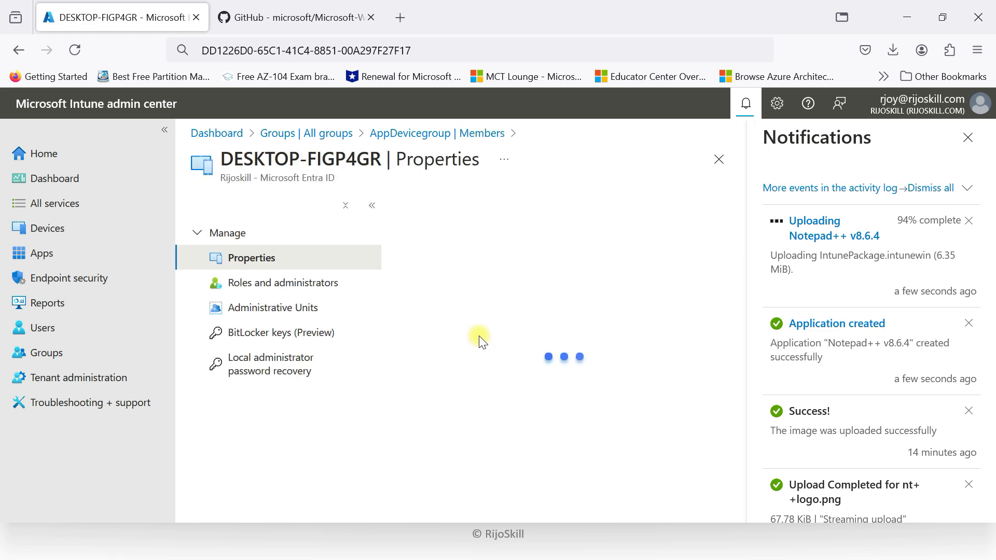
{"action": "scroll", "coordinate": [500, 343], "scroll_direction": "down", "scroll_amount": 3}
{"action": "scroll", "coordinate": [495, 363], "scroll_direction": "down", "scroll_amount": 3}
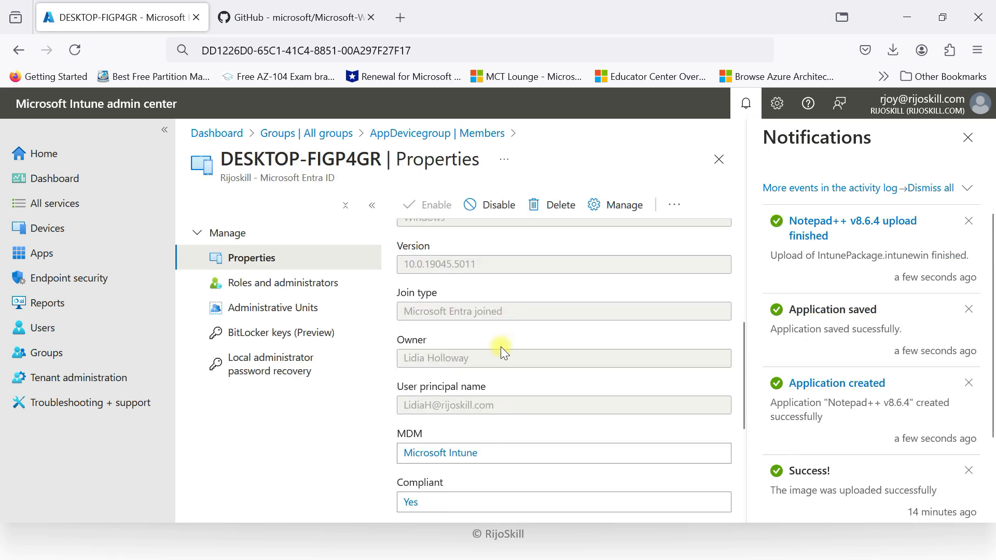
{"action": "scroll", "coordinate": [457, 337], "scroll_direction": "up", "scroll_amount": 2}
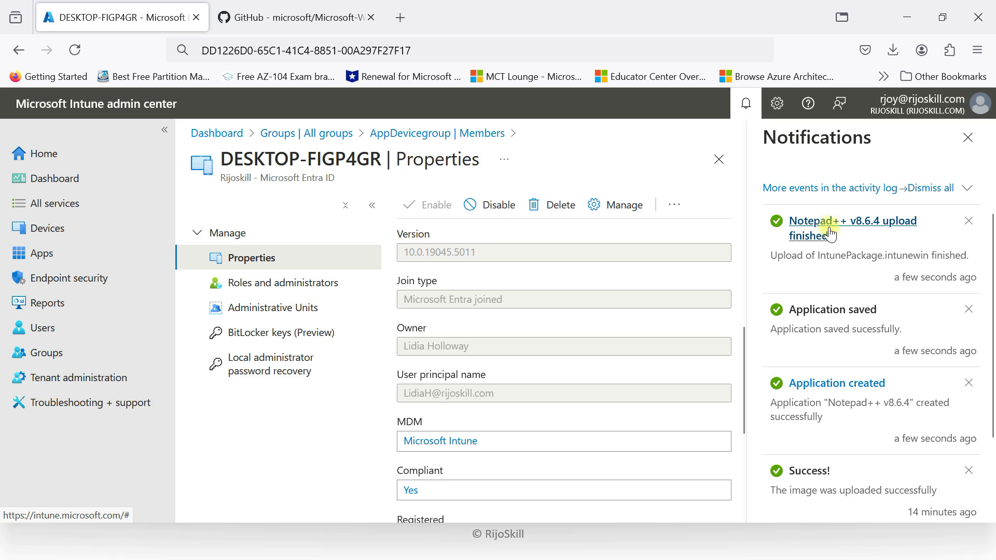
{"action": "left_click", "coordinate": [966, 140]}
- Open Notepad++ v8.6.4 from the Windows apps and examine its device status and user status overview
{"action": "left_click", "coordinate": [39, 253]}
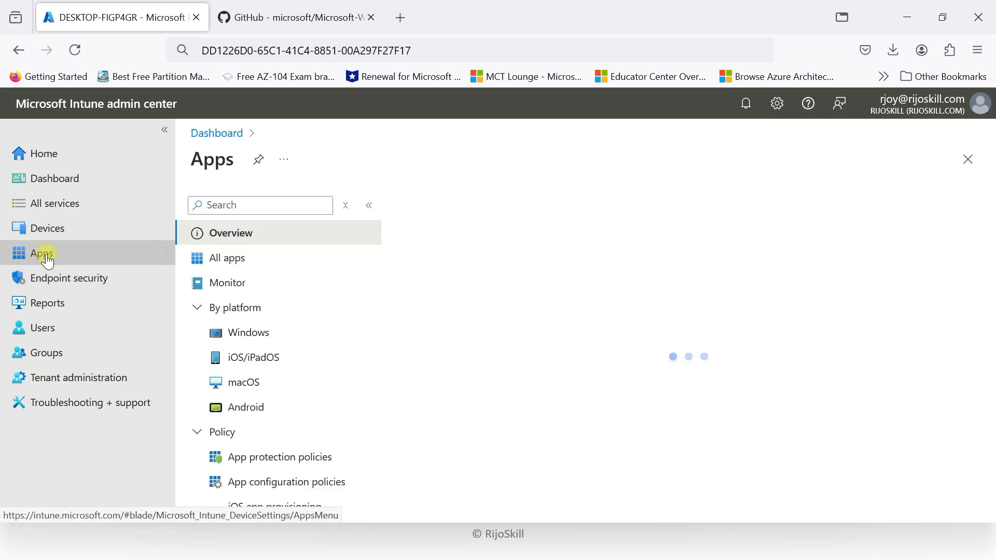
{"action": "left_click", "coordinate": [260, 332]}
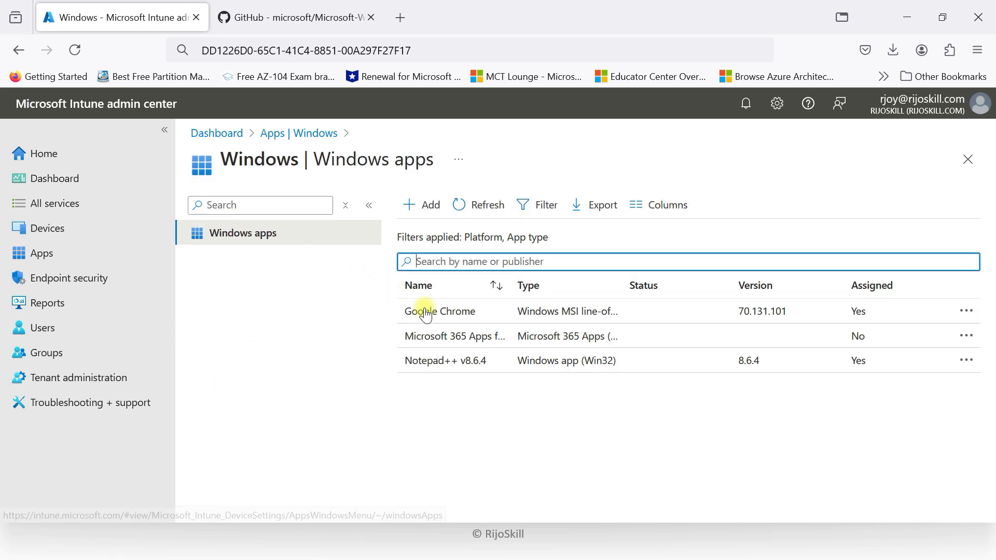
{"action": "left_click", "coordinate": [445, 361]}
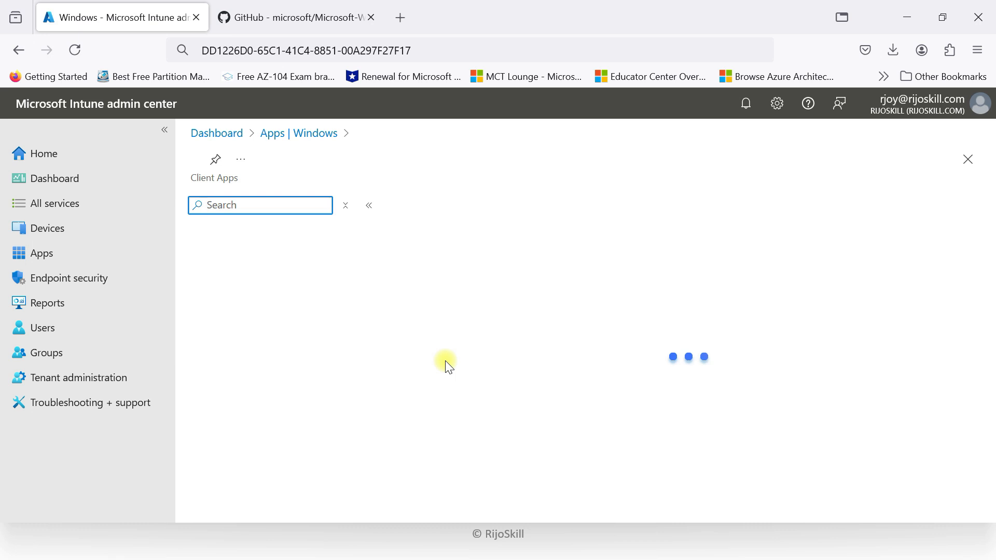
{"action": "scroll", "coordinate": [491, 367], "scroll_direction": "down", "scroll_amount": 5}
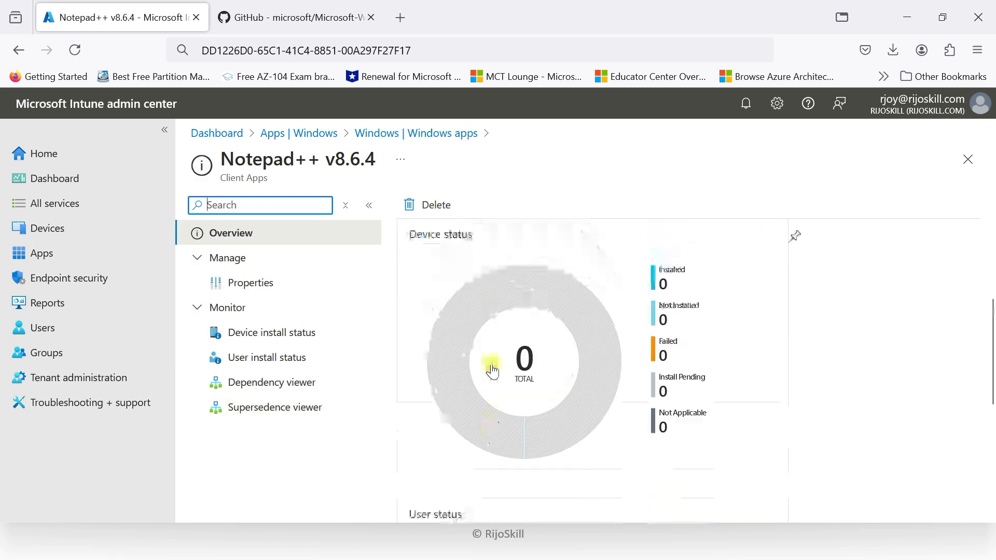
{"action": "scroll", "coordinate": [491, 367], "scroll_direction": "up", "scroll_amount": 4}
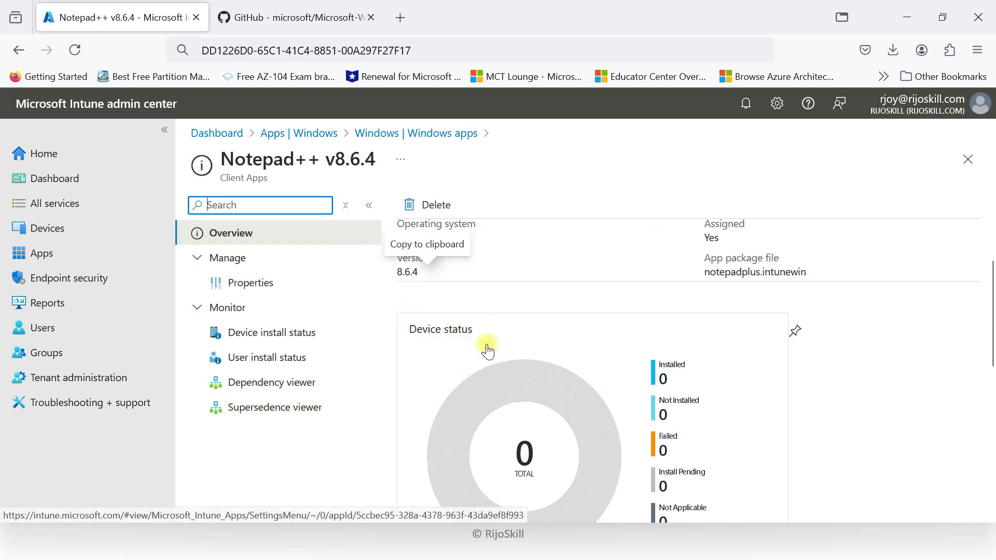
{"action": "scroll", "coordinate": [475, 352], "scroll_direction": "down", "scroll_amount": 2}
{"action": "scroll", "coordinate": [587, 329], "scroll_direction": "down", "scroll_amount": 5}
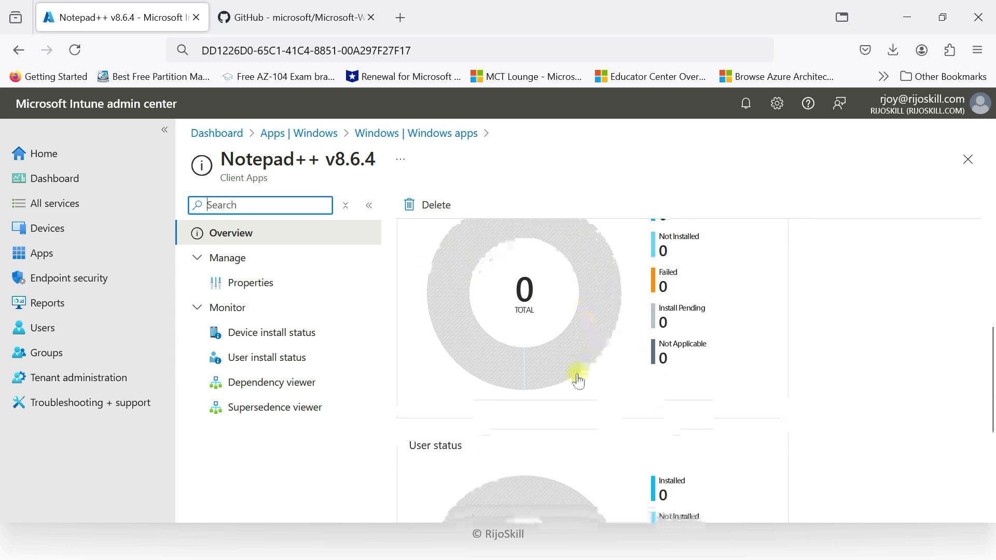
{"action": "scroll", "coordinate": [507, 387], "scroll_direction": "up", "scroll_amount": 2}
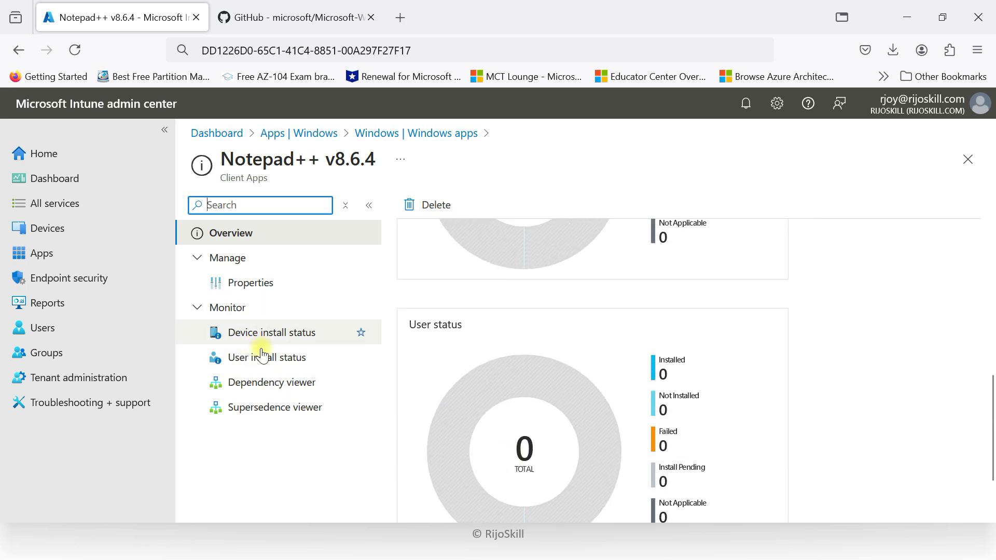
- Check the app's device install status, user install status, dependency viewer and supersedence viewer
{"action": "left_click", "coordinate": [253, 333]}
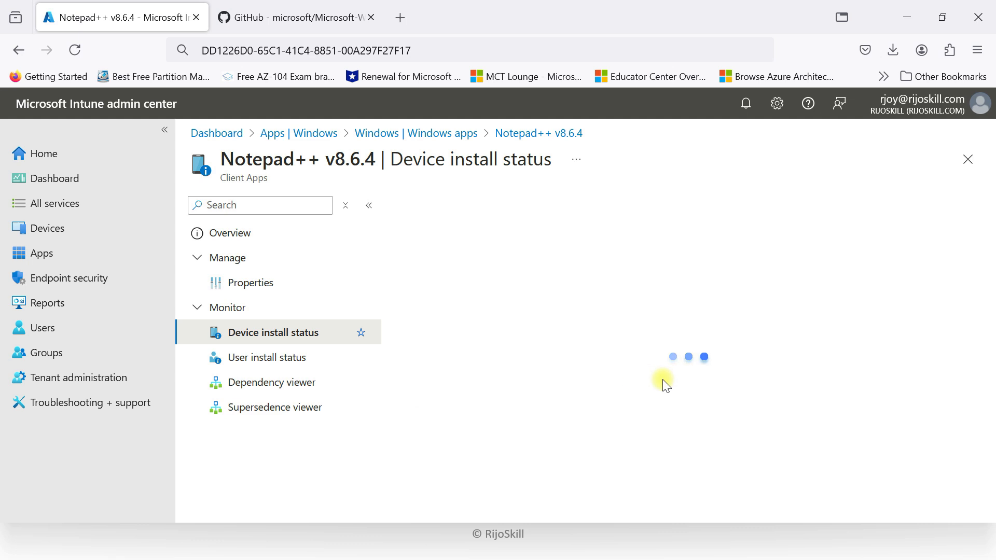
{"action": "left_click", "coordinate": [978, 143]}
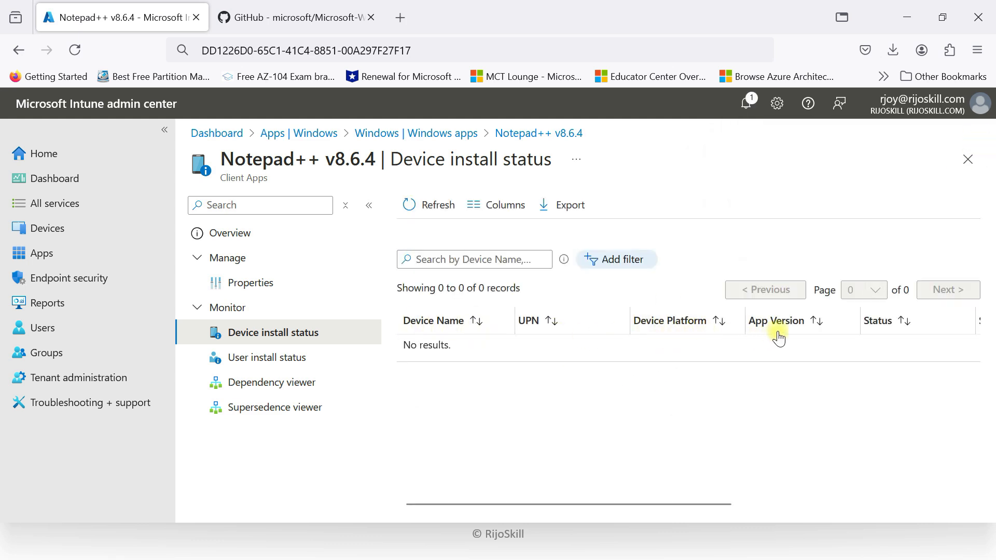
{"action": "left_click", "coordinate": [284, 362]}
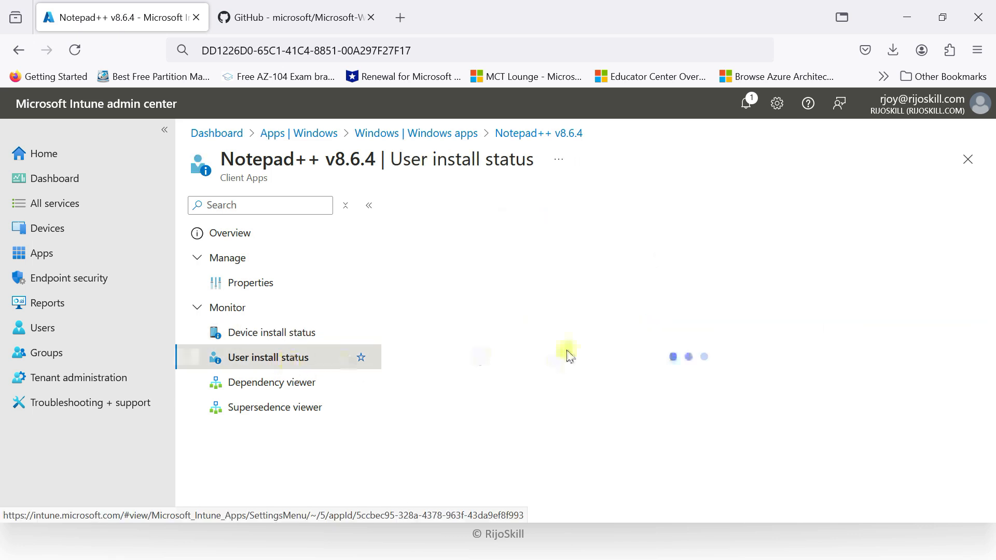
{"action": "left_click", "coordinate": [261, 384]}
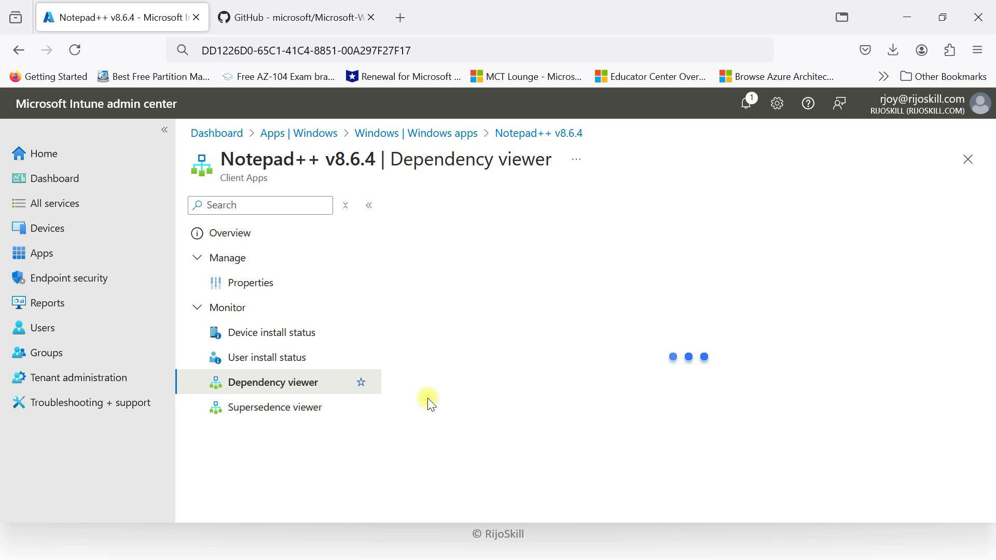
{"action": "left_click", "coordinate": [308, 415]}
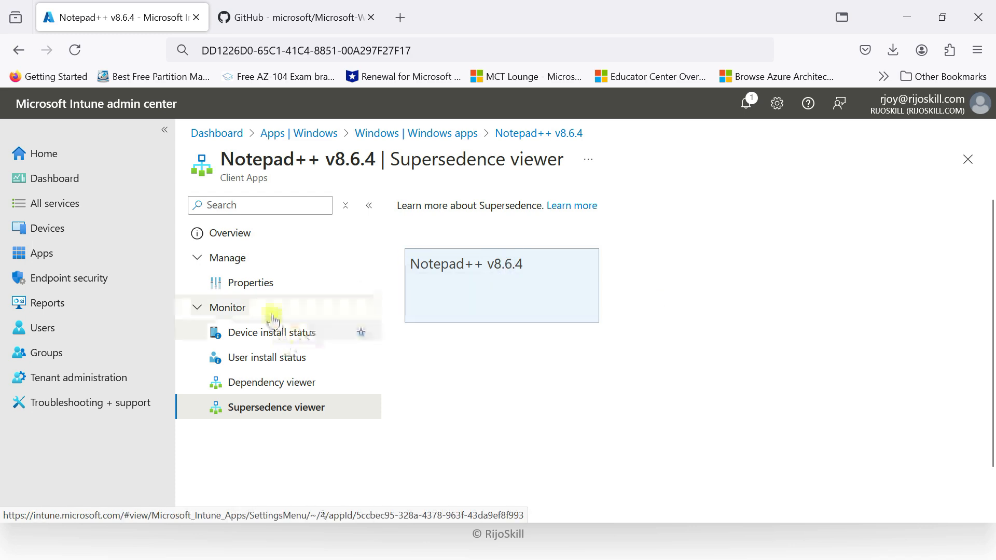
- Review the app's properties from the app information and program settings through to its assignments
{"action": "left_click", "coordinate": [250, 284]}
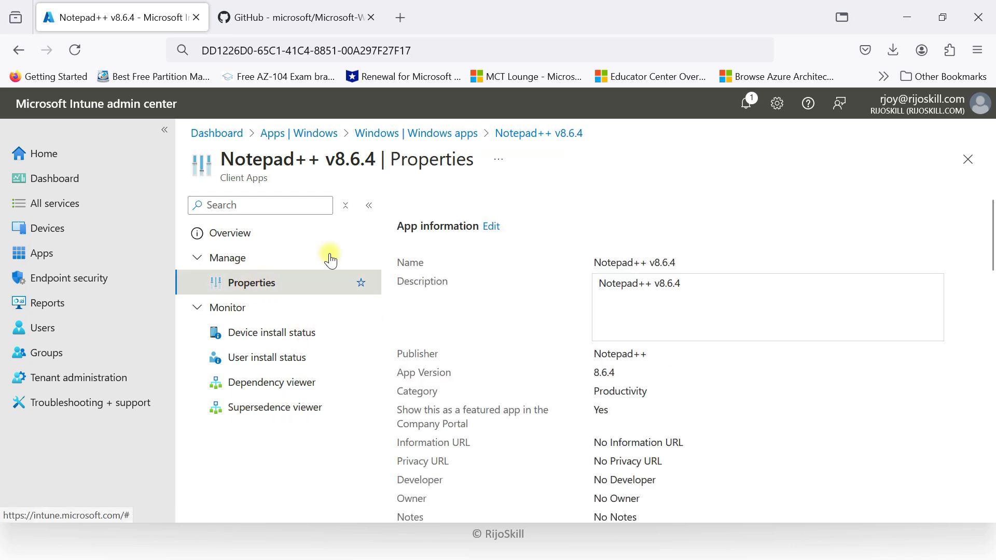
{"action": "scroll", "coordinate": [532, 286], "scroll_direction": "down", "scroll_amount": 2}
{"action": "scroll", "coordinate": [534, 328], "scroll_direction": "up", "scroll_amount": 4}
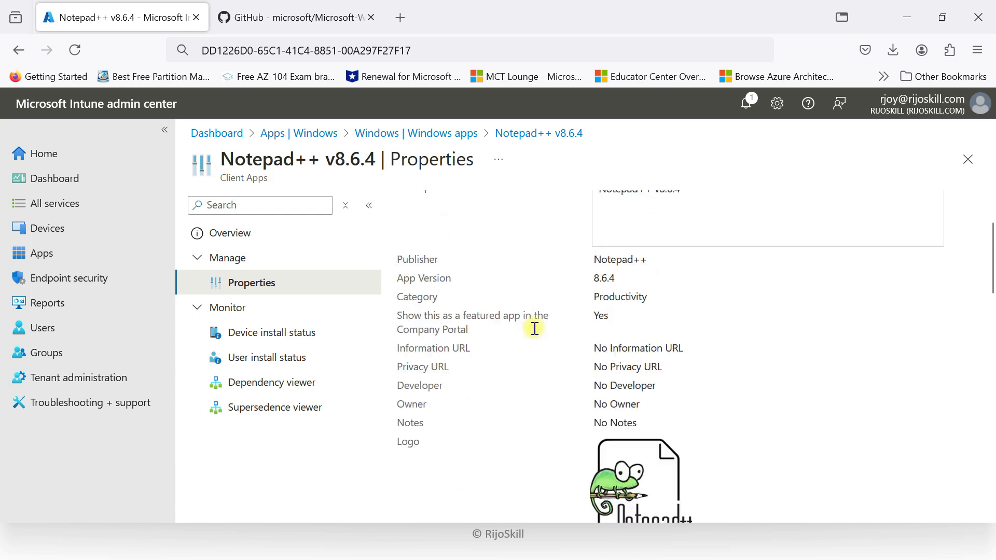
{"action": "scroll", "coordinate": [541, 280], "scroll_direction": "down", "scroll_amount": 2}
{"action": "scroll", "coordinate": [540, 293], "scroll_direction": "down", "scroll_amount": 8}
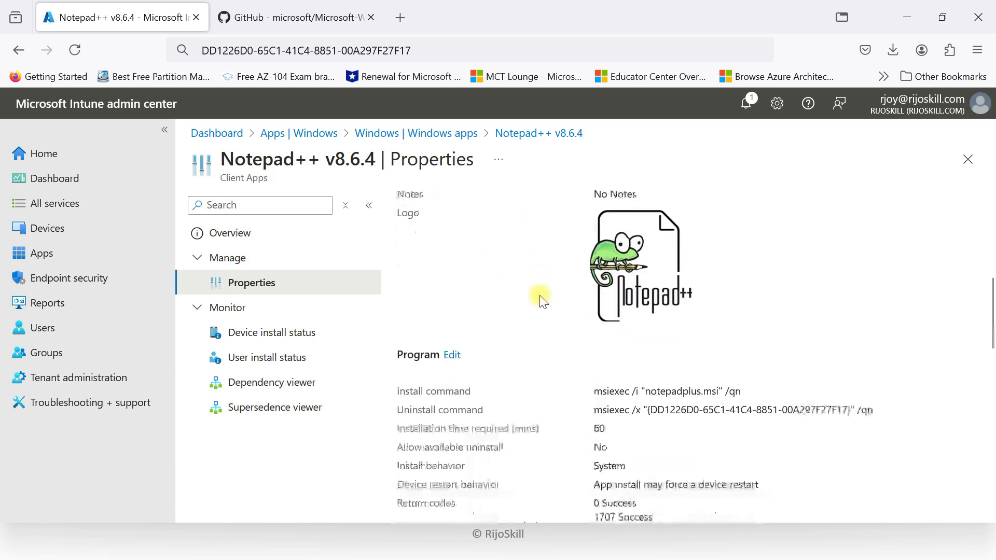
{"action": "scroll", "coordinate": [540, 327], "scroll_direction": "up", "scroll_amount": 3}
{"action": "scroll", "coordinate": [537, 334], "scroll_direction": "down", "scroll_amount": 2}
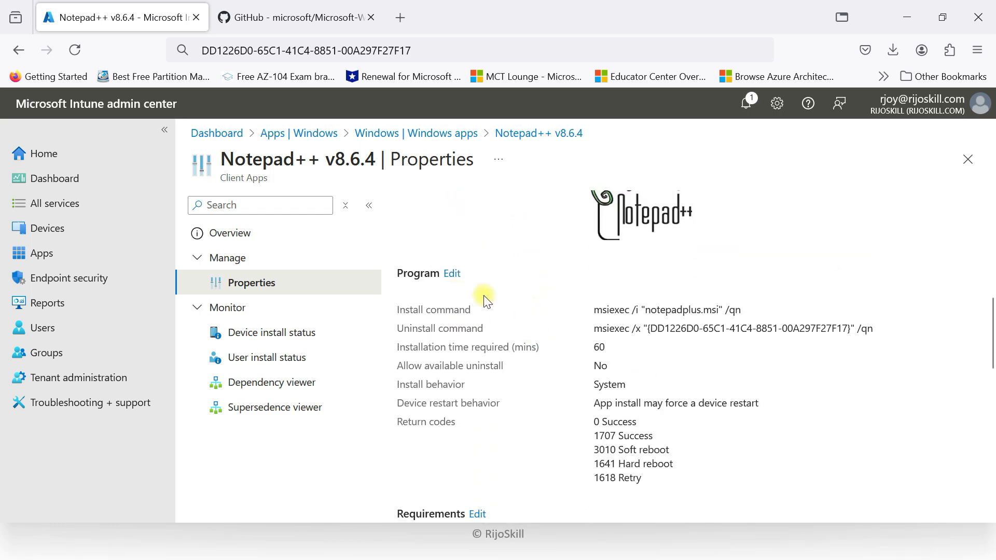
{"action": "scroll", "coordinate": [478, 305], "scroll_direction": "down", "scroll_amount": 6}
{"action": "scroll", "coordinate": [510, 404], "scroll_direction": "down", "scroll_amount": 5}
{"action": "scroll", "coordinate": [477, 332], "scroll_direction": "down", "scroll_amount": 1}
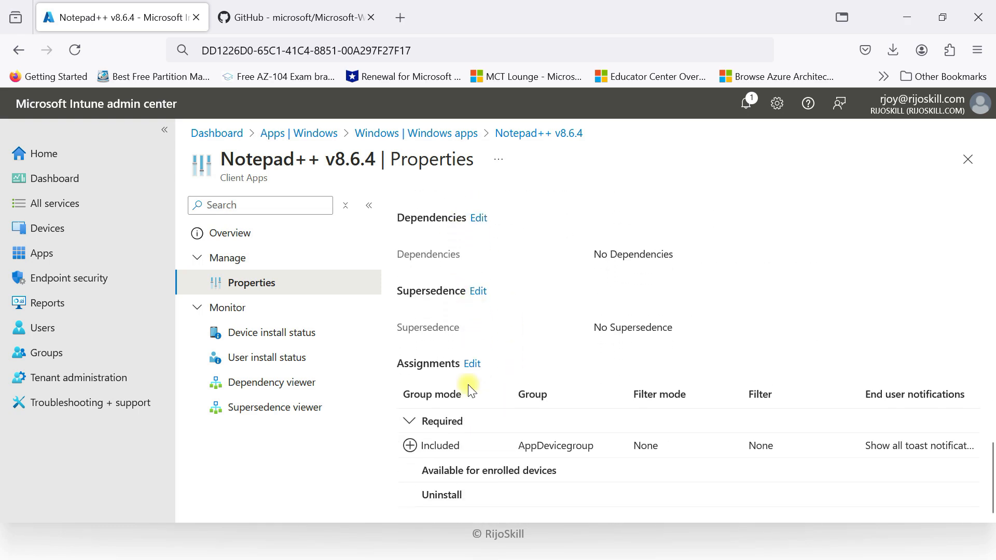
- Open the app's assignments for editing and bring up the settings of the Required AppDevicegroup assignment
{"action": "left_click", "coordinate": [471, 361]}
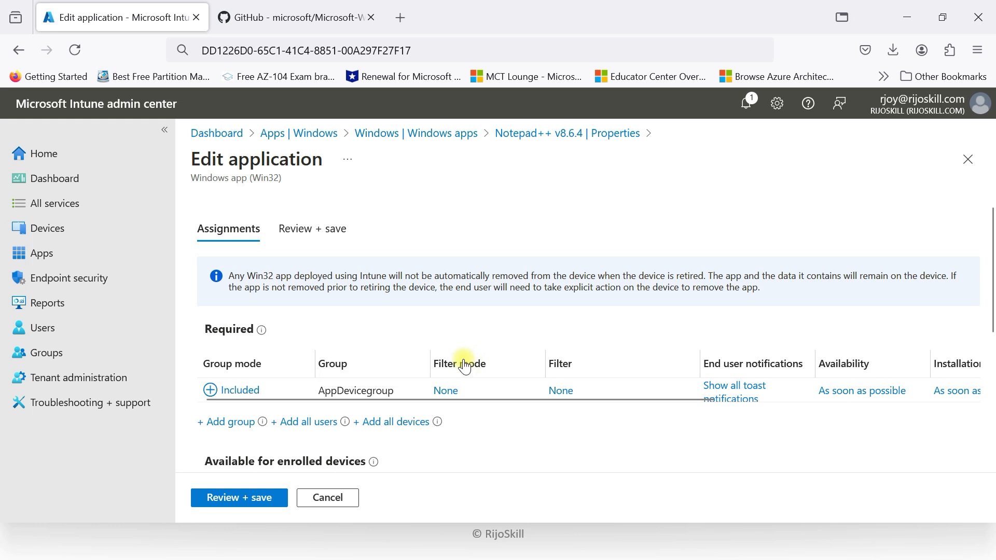
{"action": "scroll", "coordinate": [518, 358], "scroll_direction": "down", "scroll_amount": 2}
{"action": "left_click_drag", "start_coordinate": [596, 317], "coordinate": [896, 319]}
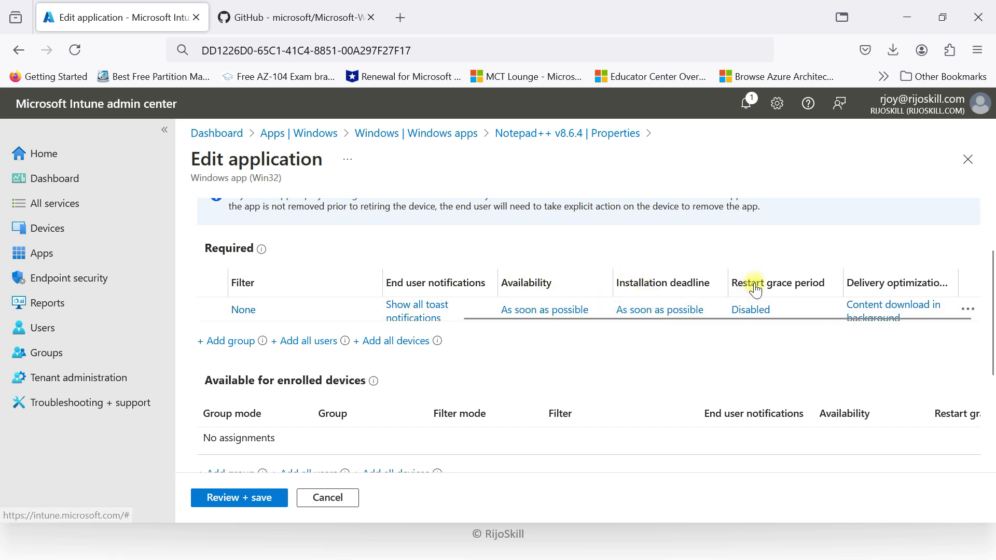
{"action": "left_click", "coordinate": [436, 312]}
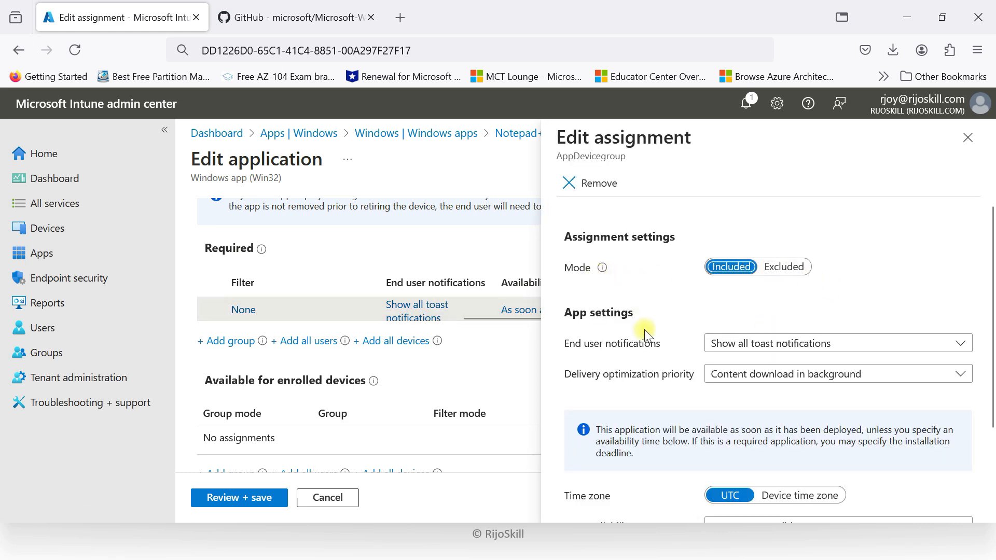
- Examine the assignment's options for end user notifications, delivery optimization priority, app availability and installation deadline without changing them
{"action": "scroll", "coordinate": [644, 332], "scroll_direction": "down", "scroll_amount": 2}
{"action": "left_click", "coordinate": [749, 263]}
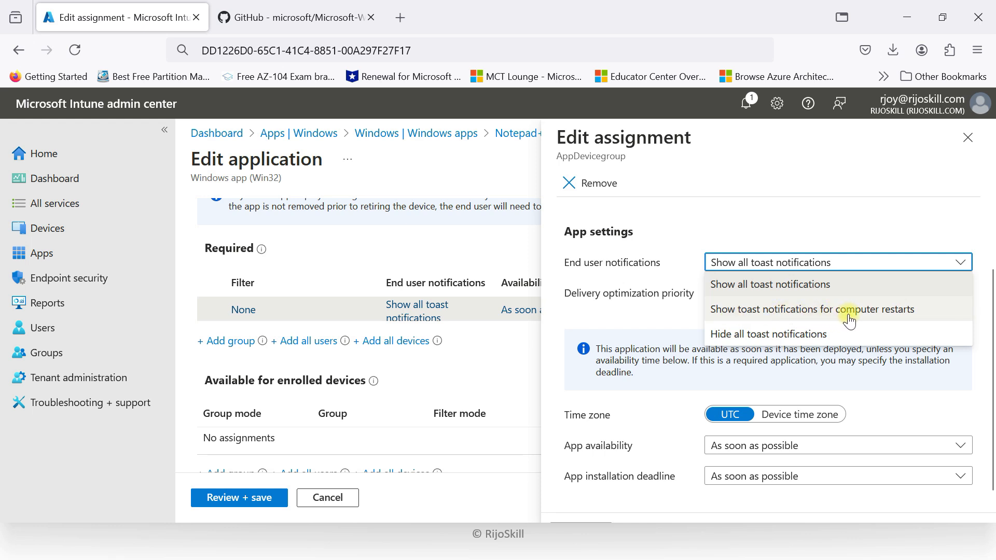
{"action": "left_click", "coordinate": [782, 295]}
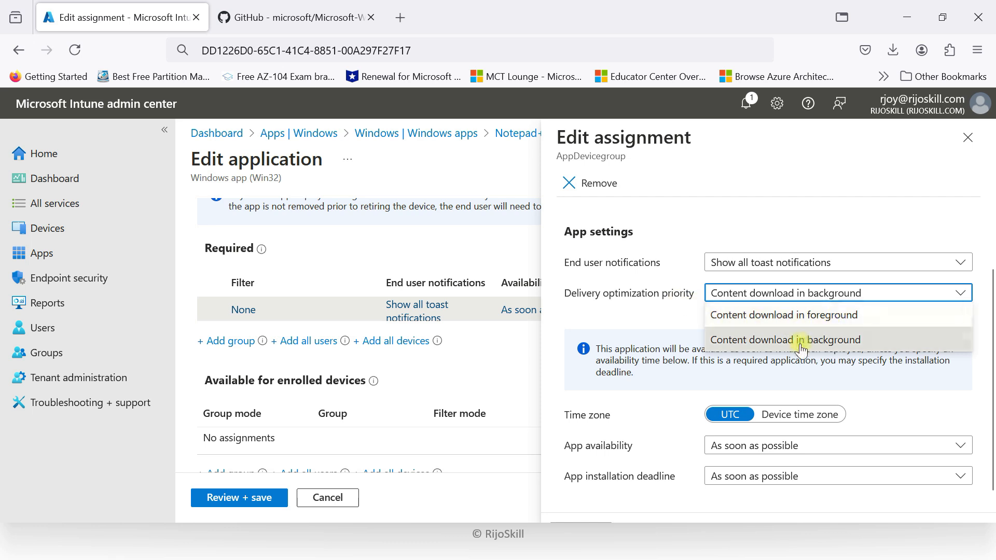
{"action": "left_click", "coordinate": [577, 316]}
{"action": "scroll", "coordinate": [592, 385], "scroll_direction": "down", "scroll_amount": 1}
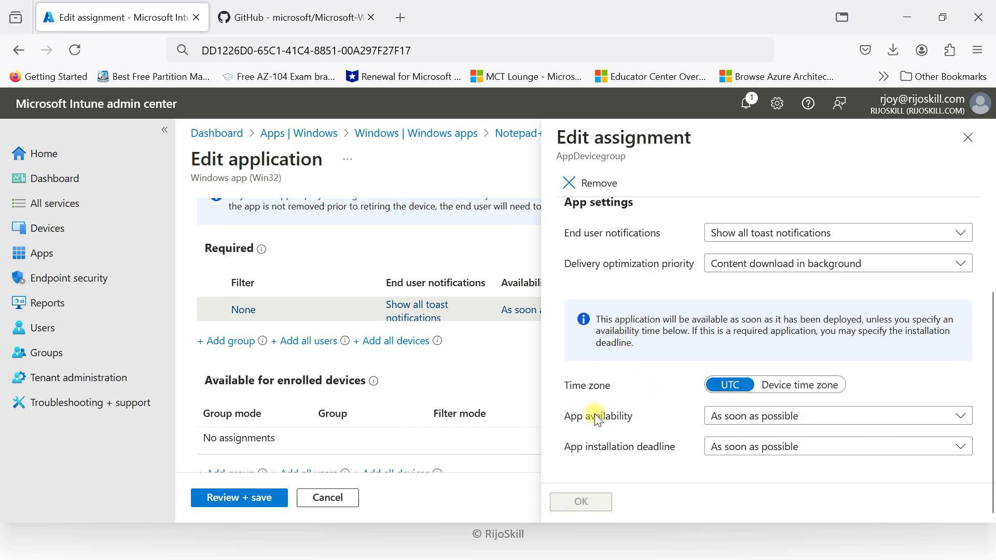
{"action": "left_click", "coordinate": [714, 416]}
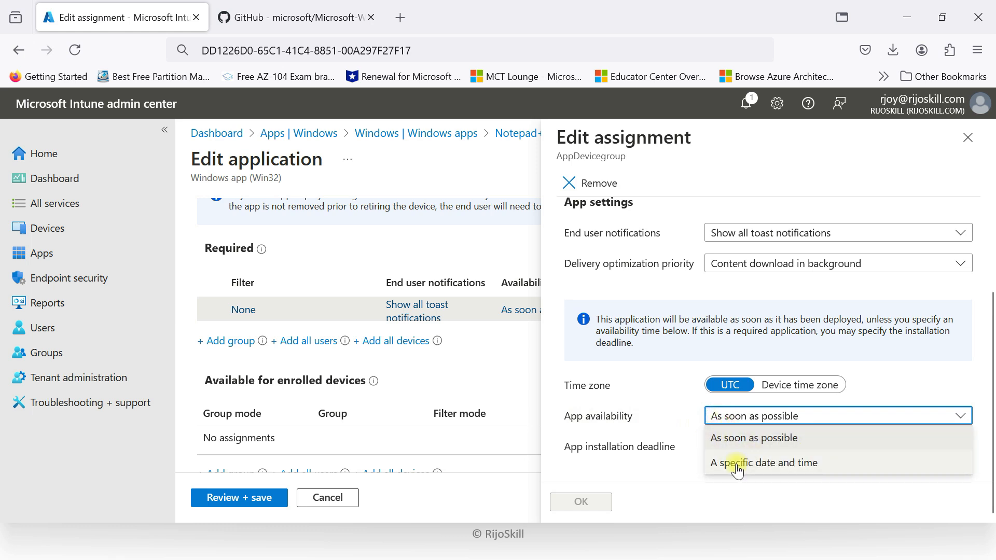
{"action": "left_click", "coordinate": [592, 452]}
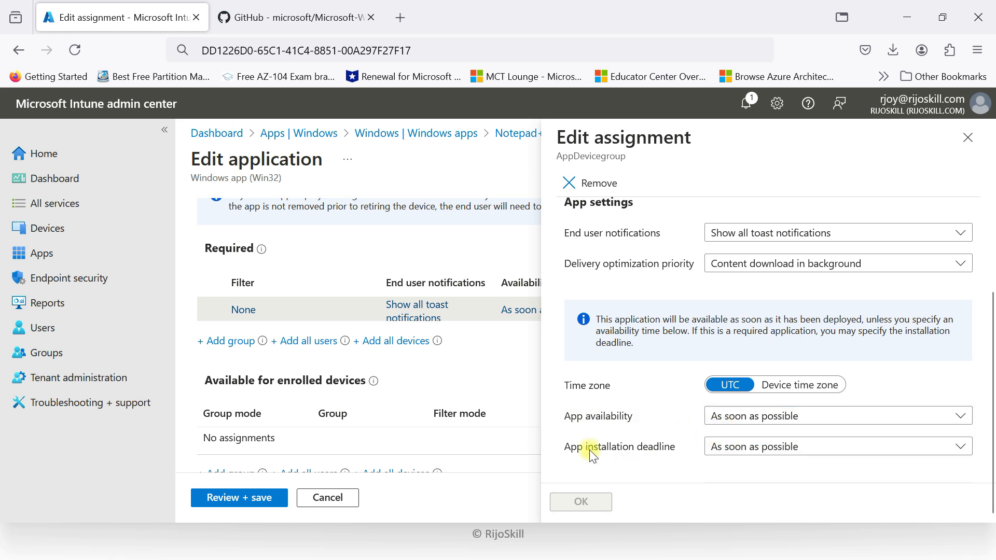
{"action": "left_click", "coordinate": [747, 447]}
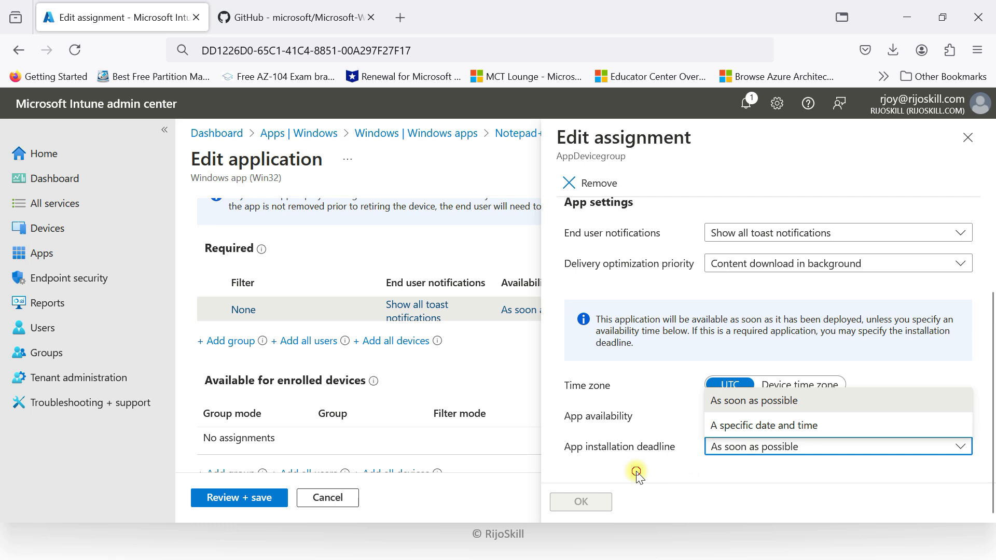
{"action": "left_click", "coordinate": [630, 473]}
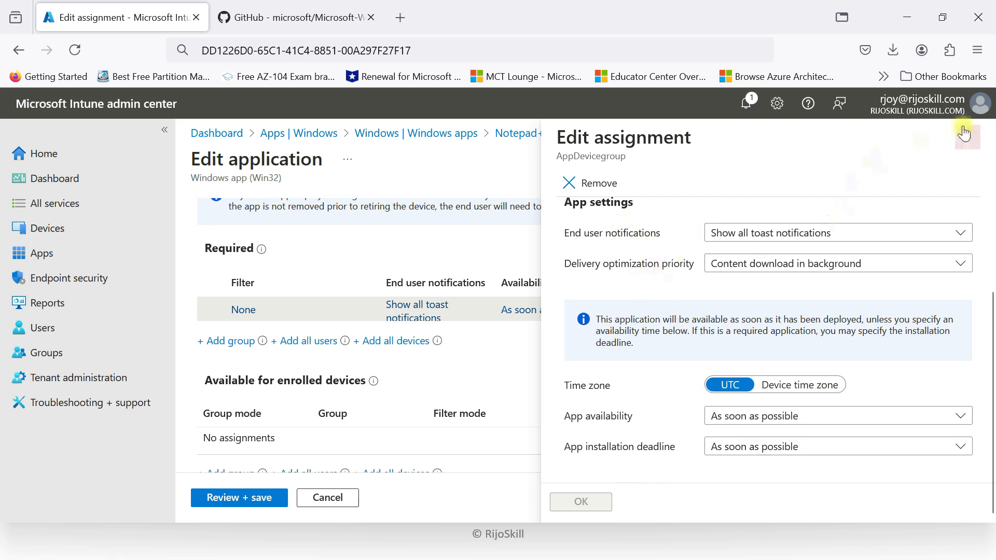
- Close the AppDevicegroup assignment settings and leave the application editor without saving anything
{"action": "left_click", "coordinate": [968, 138]}
{"action": "scroll", "coordinate": [892, 208], "scroll_direction": "up", "scroll_amount": 1}
{"action": "scroll", "coordinate": [892, 204], "scroll_direction": "up", "scroll_amount": 1}
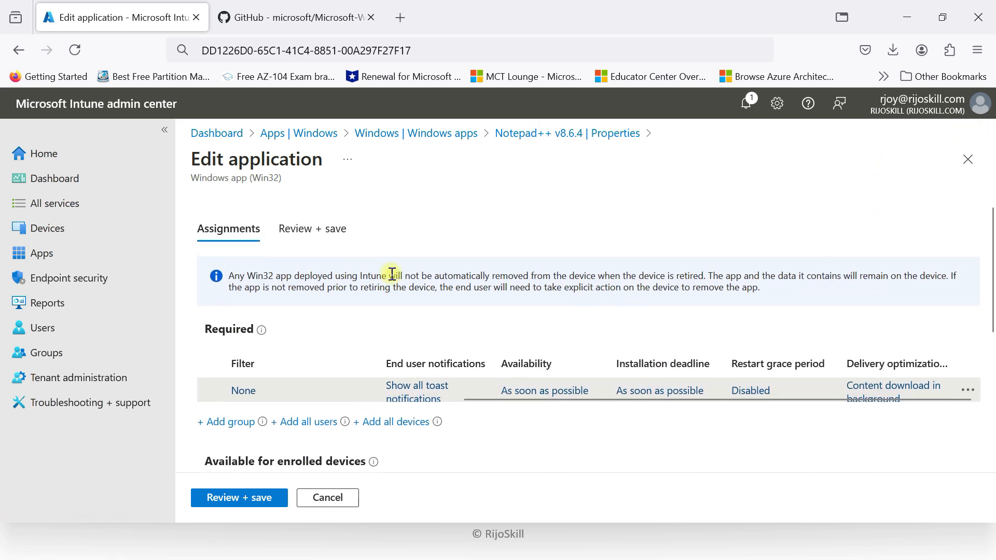
{"action": "left_click", "coordinate": [968, 159]}
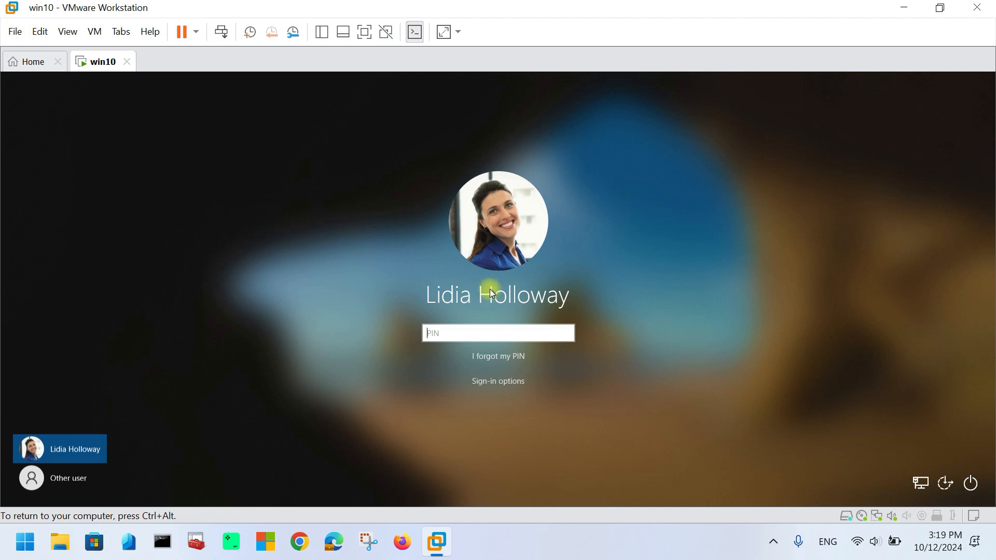
- Switch to the win10 virtual machine in VMware Workstation and sign in with the account PIN
{"action": "left_click", "coordinate": [480, 336]}
{"action": "type", "text": "••••••"}
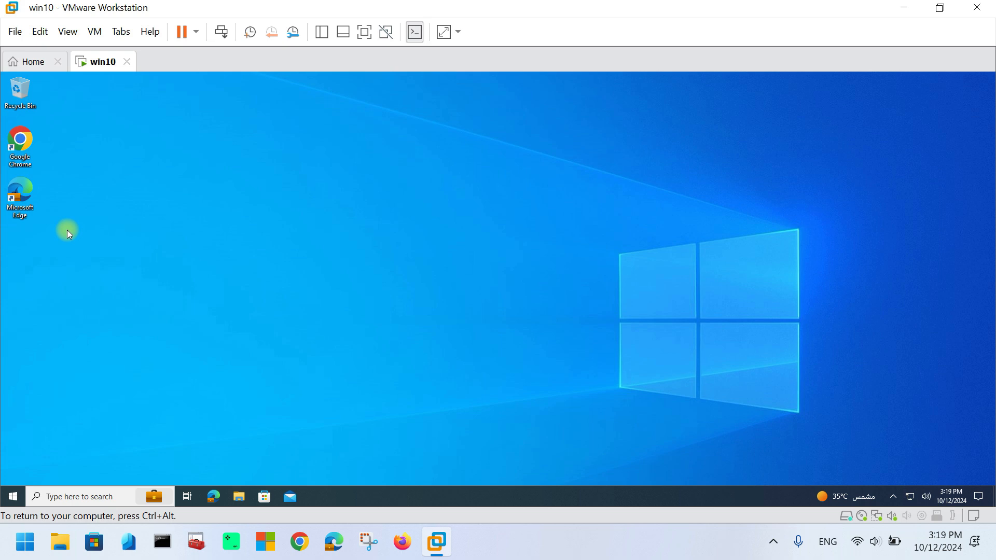
- Look through the virtual machine's installed programs in Control Panel for Notepad++, and close the window
{"action": "left_click", "coordinate": [57, 497]}
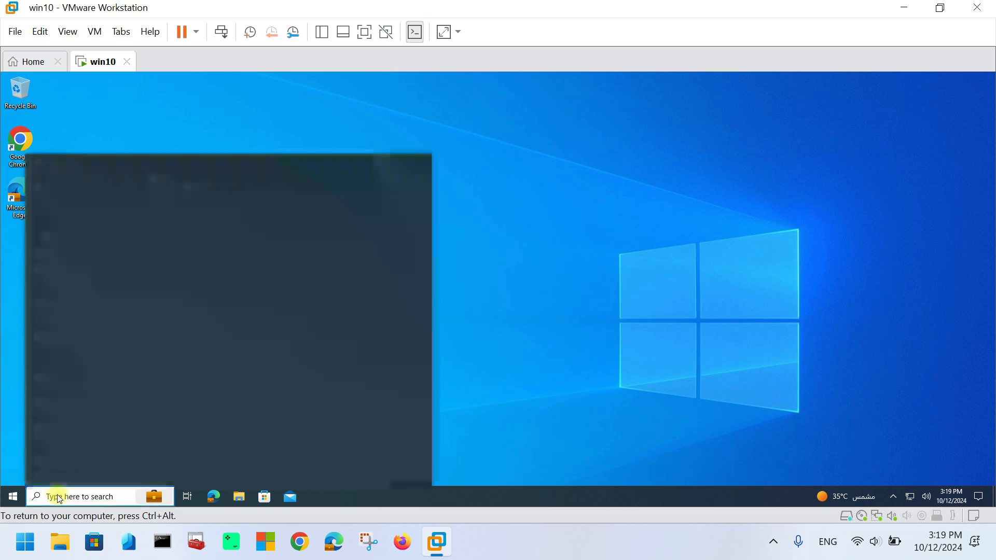
{"action": "type", "text": "contr"}
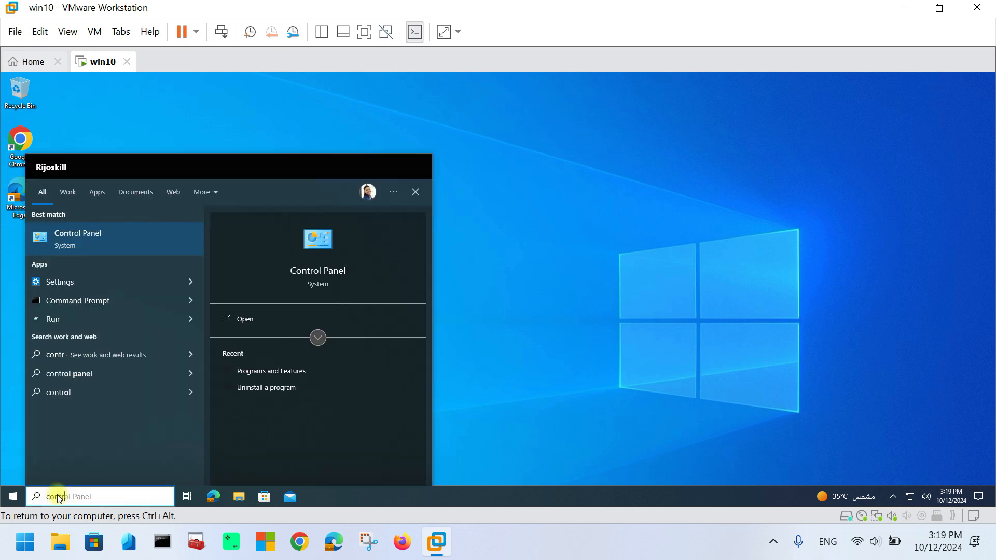
{"action": "left_click", "coordinate": [88, 230]}
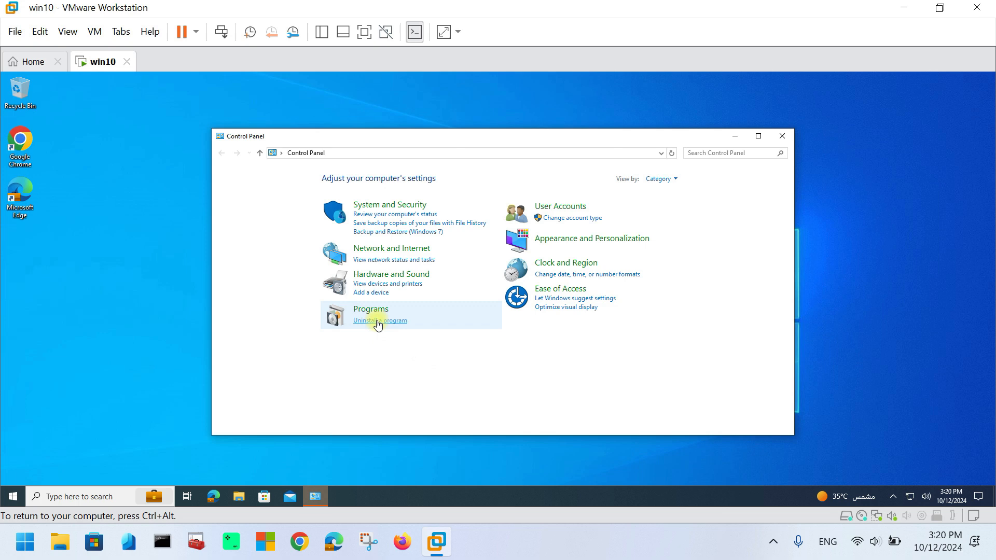
{"action": "left_click", "coordinate": [378, 322]}
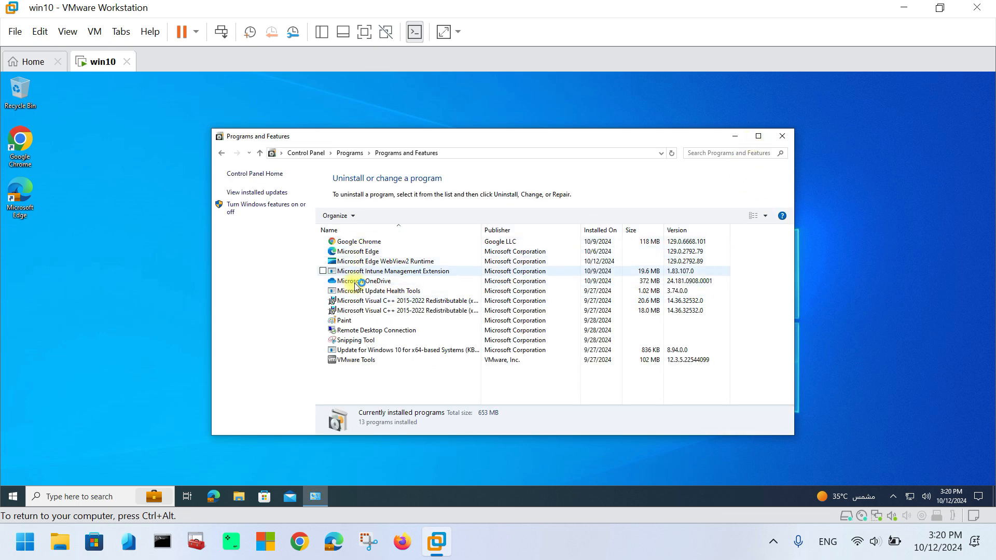
{"action": "left_click", "coordinate": [779, 137]}
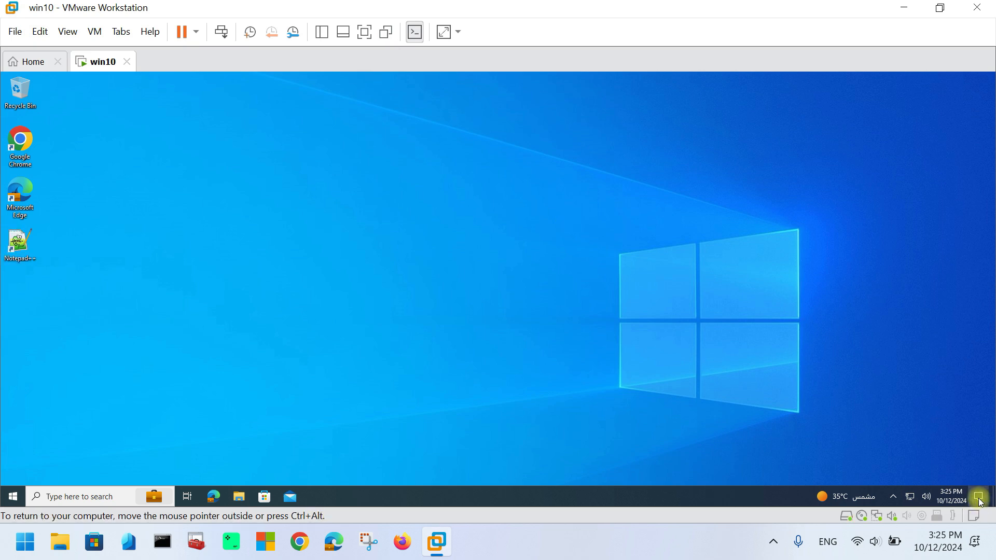
- Check the Intune Management Extension notifications for the Notepad++ installation, launch Notepad++ from the desktop, and minimize it
{"action": "left_click", "coordinate": [979, 496]}
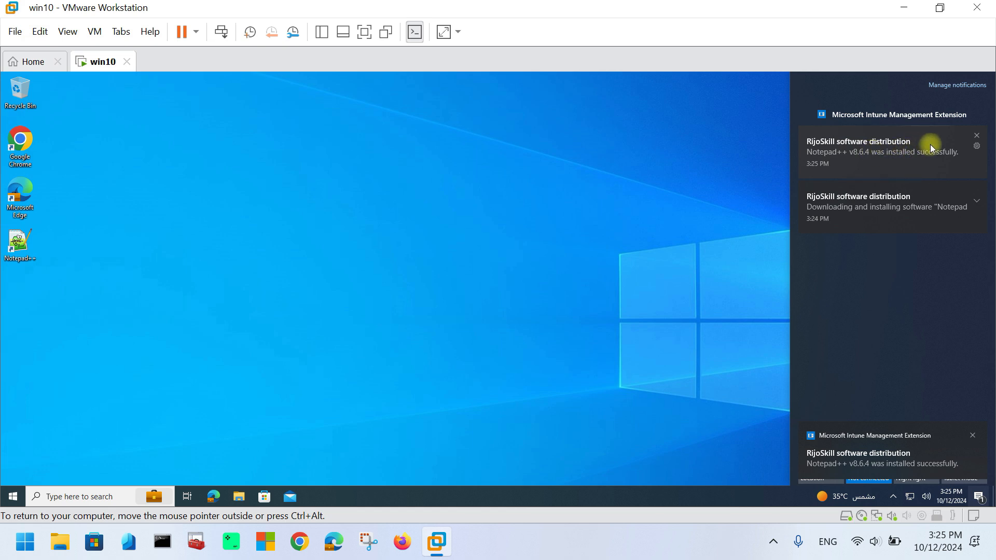
{"action": "left_click", "coordinate": [154, 296]}
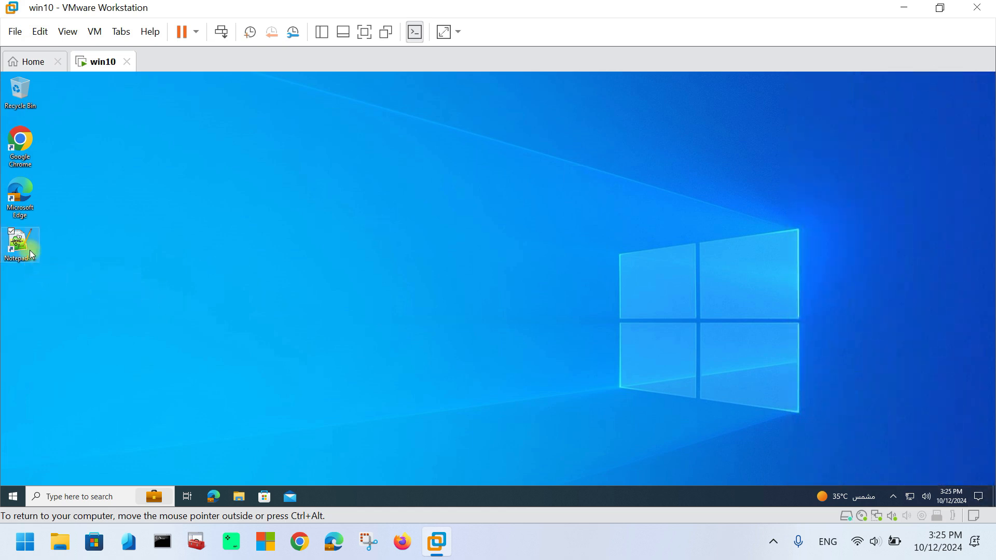
{"action": "double_click", "coordinate": [30, 249]}
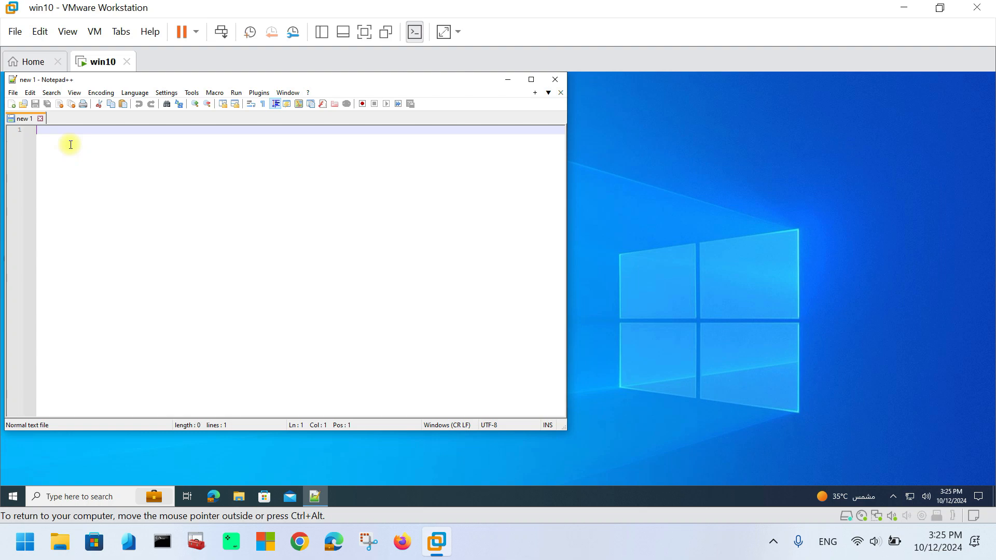
{"action": "left_click", "coordinate": [507, 79]}
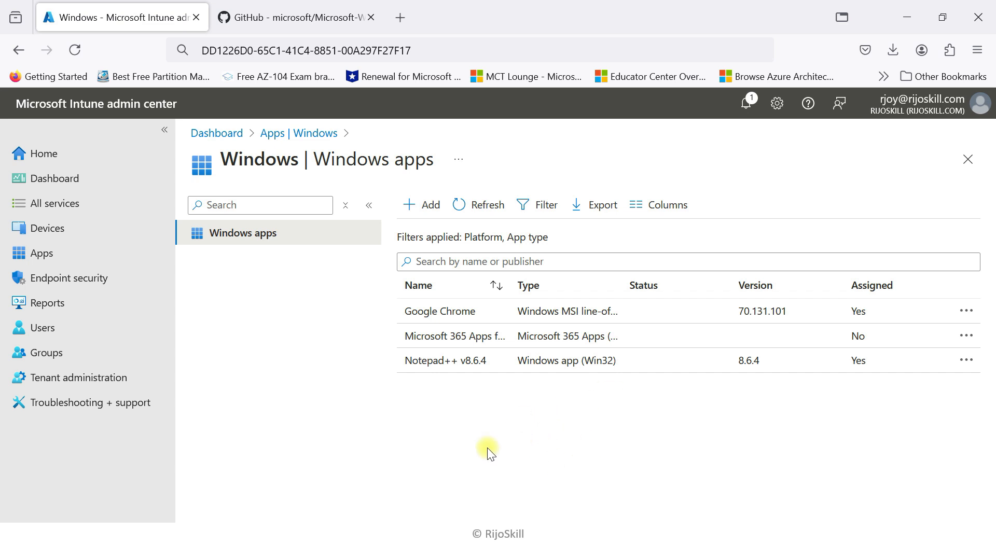
- Return to the Intune admin center and review the device and user status charts in the Notepad++ v8.6.4 overview
{"action": "left_click", "coordinate": [471, 369]}
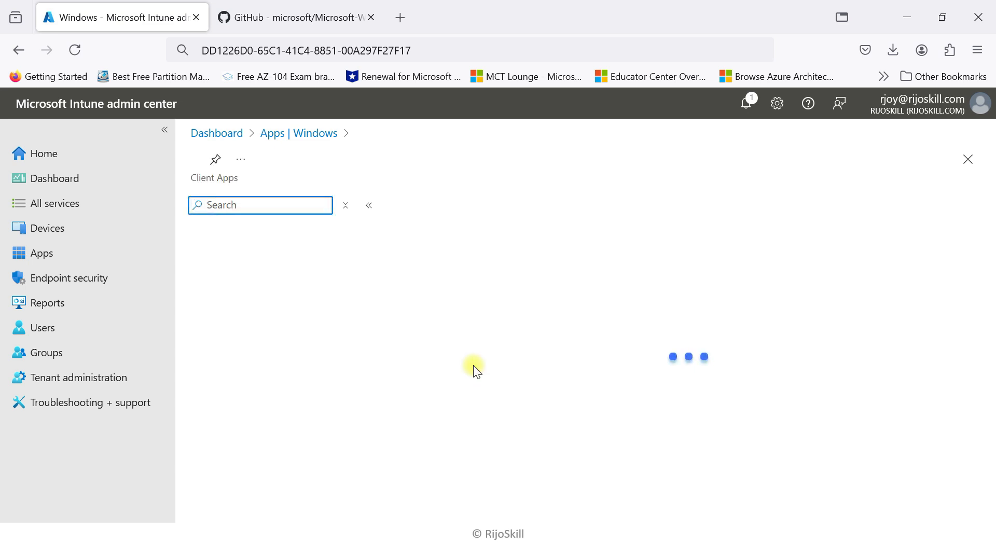
{"action": "scroll", "coordinate": [507, 311], "scroll_direction": "down", "scroll_amount": 5}
{"action": "scroll", "coordinate": [506, 349], "scroll_direction": "up", "scroll_amount": 4}
{"action": "scroll", "coordinate": [495, 341], "scroll_direction": "down", "scroll_amount": 6}
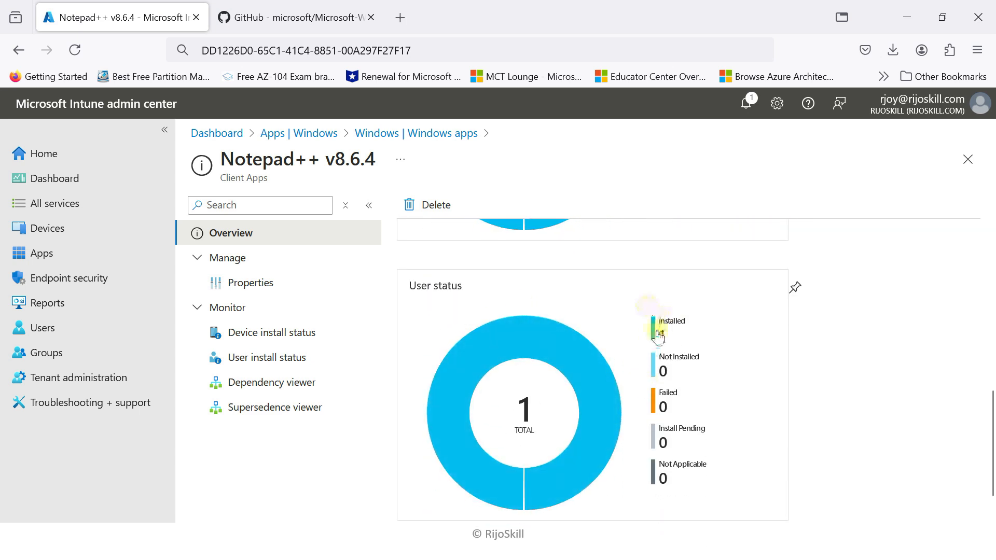
{"action": "scroll", "coordinate": [534, 349], "scroll_direction": "up", "scroll_amount": 5}
{"action": "scroll", "coordinate": [534, 310], "scroll_direction": "down", "scroll_amount": 3}
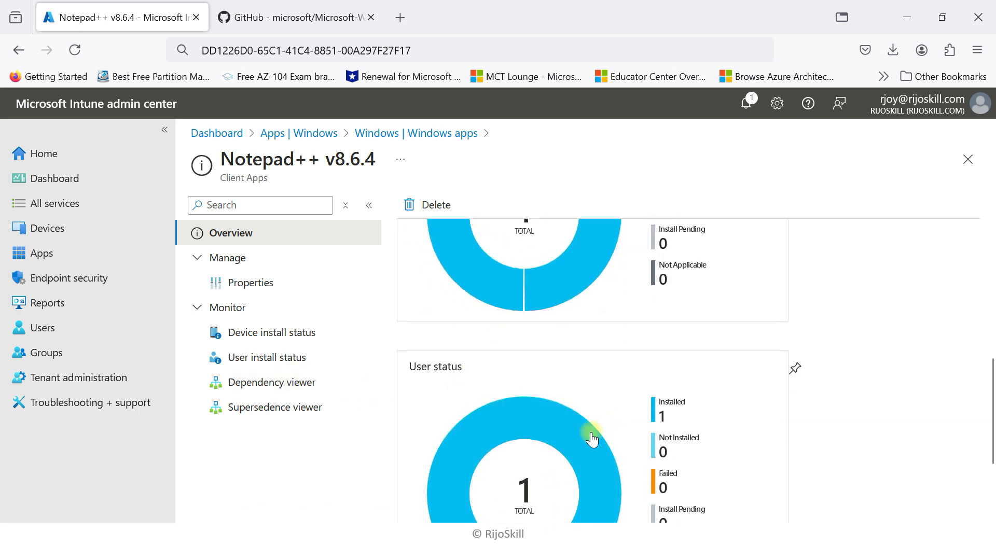
{"action": "scroll", "coordinate": [581, 430], "scroll_direction": "up", "scroll_amount": 3}
- Check all columns of the app's device install status report, dismissing the report error, and bring up the user install status
{"action": "left_click", "coordinate": [236, 340]}
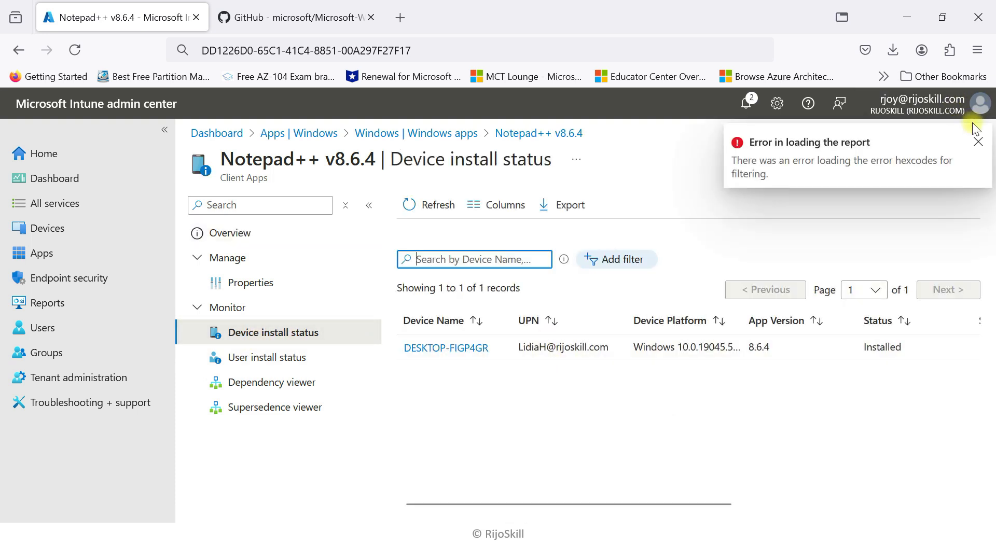
{"action": "left_click", "coordinate": [978, 143]}
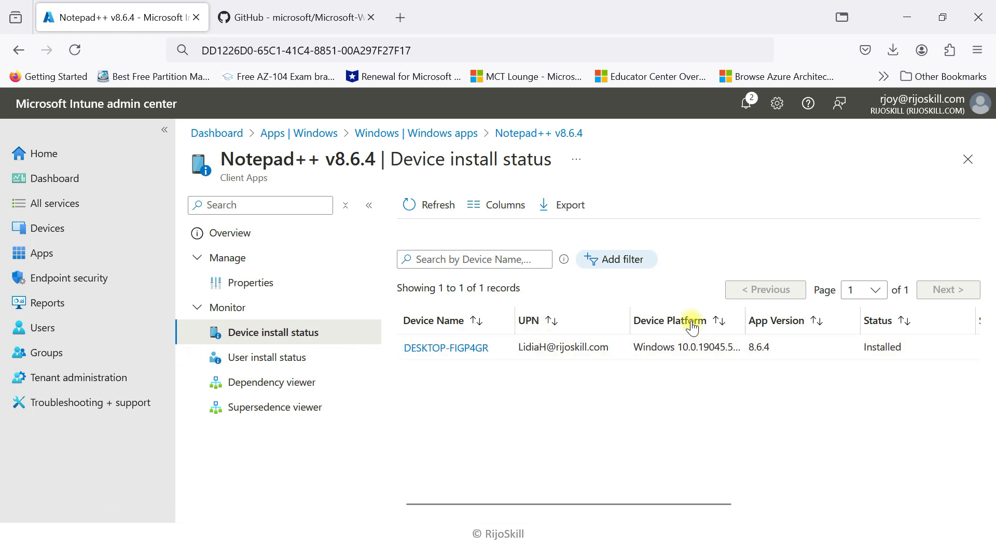
{"action": "left_click_drag", "start_coordinate": [684, 506], "coordinate": [840, 506]}
{"action": "left_click_drag", "start_coordinate": [696, 502], "coordinate": [735, 501]}
{"action": "left_click", "coordinate": [291, 358]}
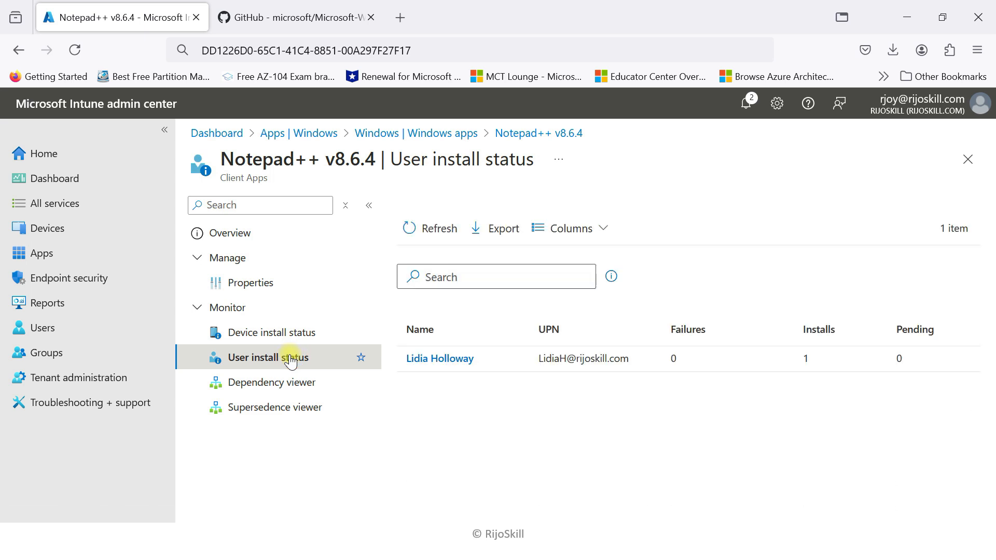